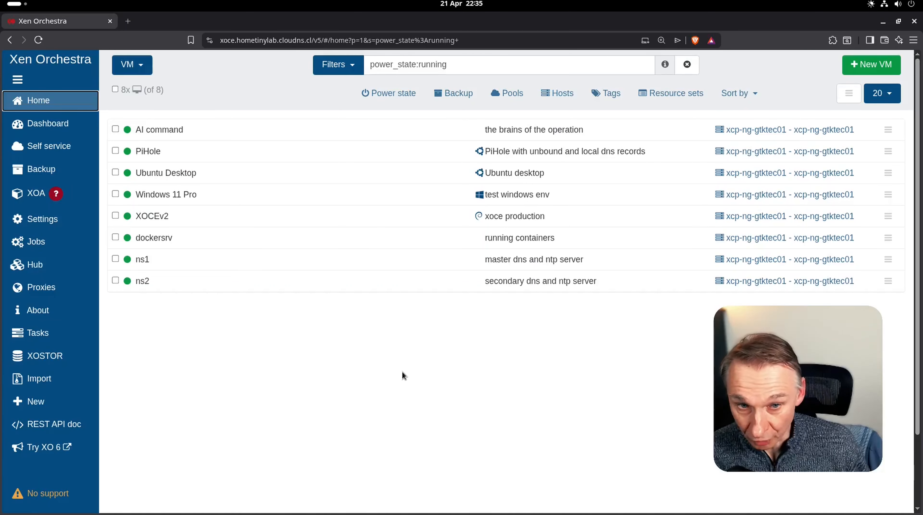
- Start a new VM on pool xcp-ng-gtktec01 using the Rocky_10_demo_cloud_init template
left_click(867, 71)
left_click(343, 74)
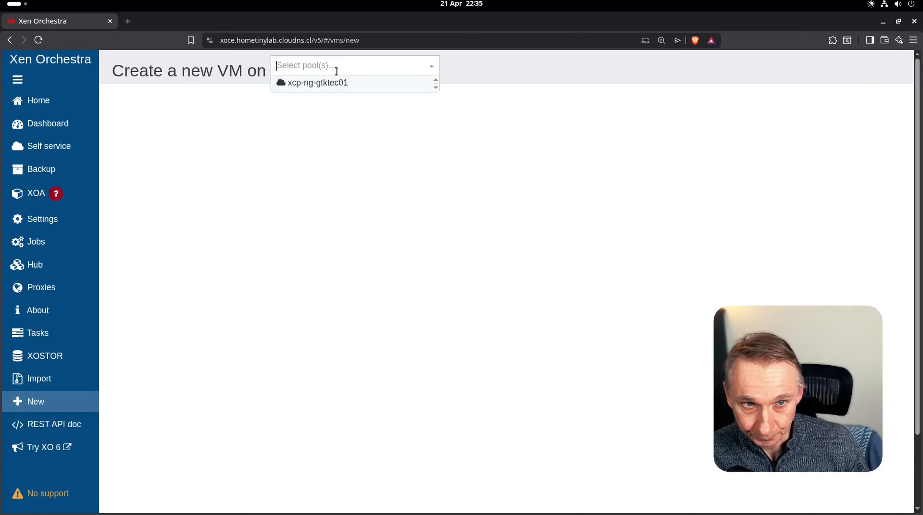
left_click(329, 86)
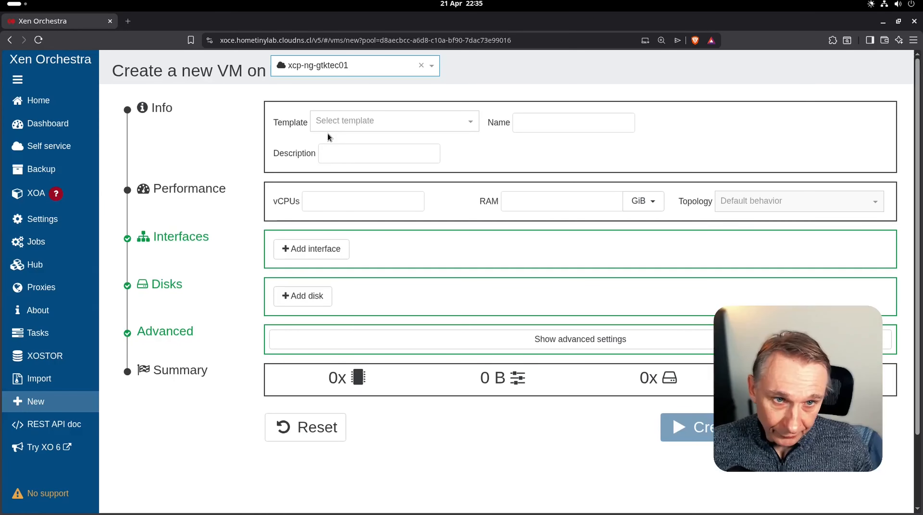
left_click(335, 124)
type("cloud")
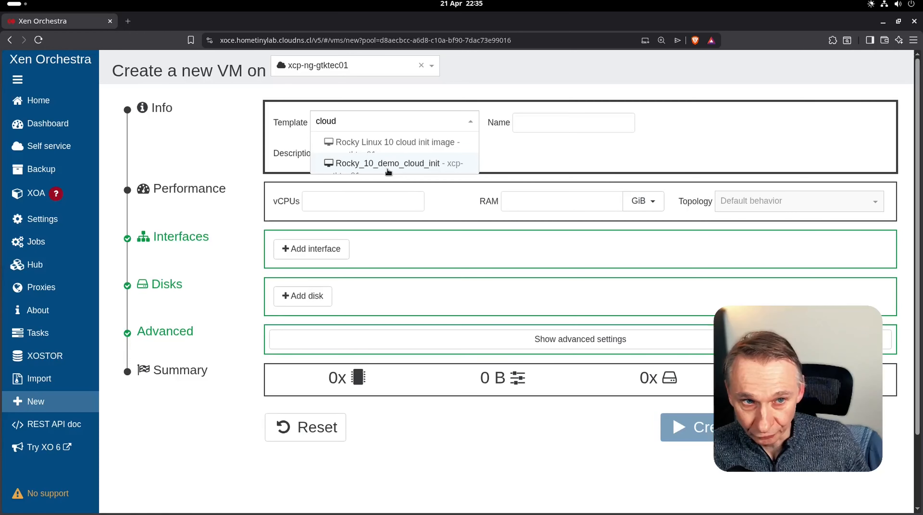
left_click(380, 164)
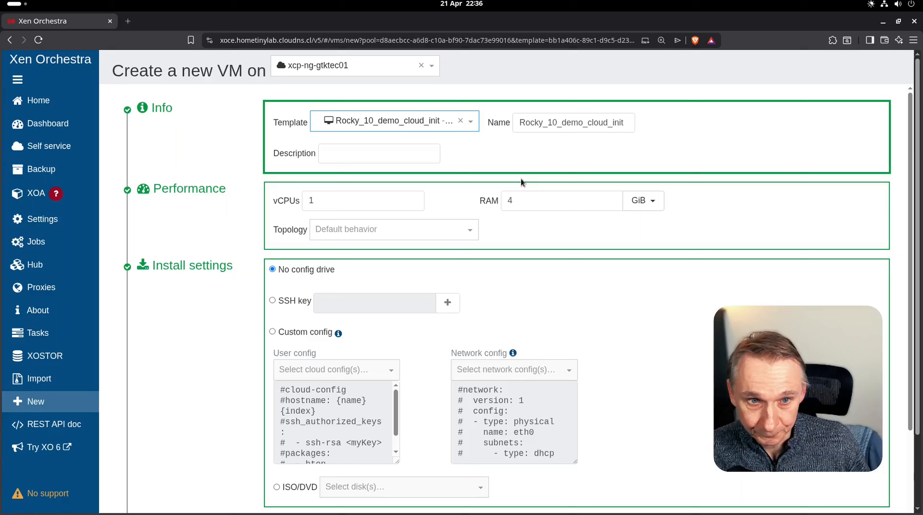
- Apply the custom Rocky_10_example cloud config and create the VM
left_click(272, 332)
left_click(347, 370)
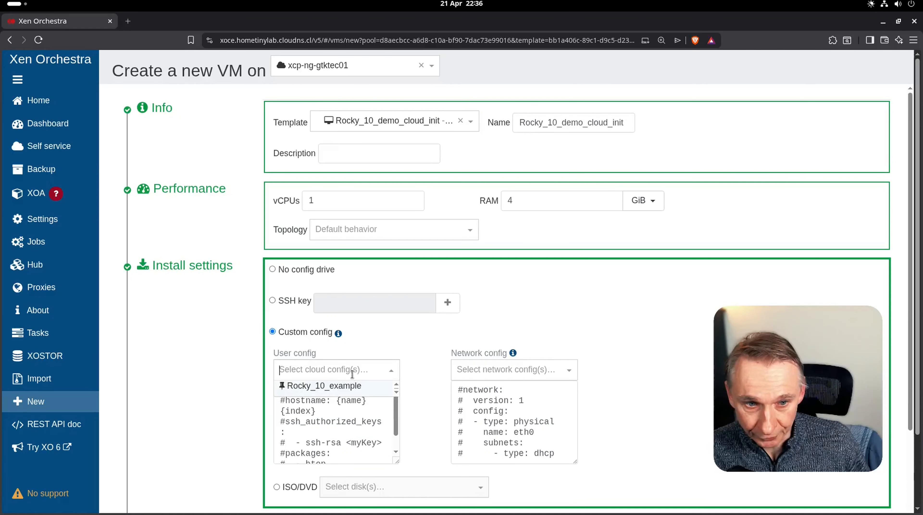
left_click(320, 393)
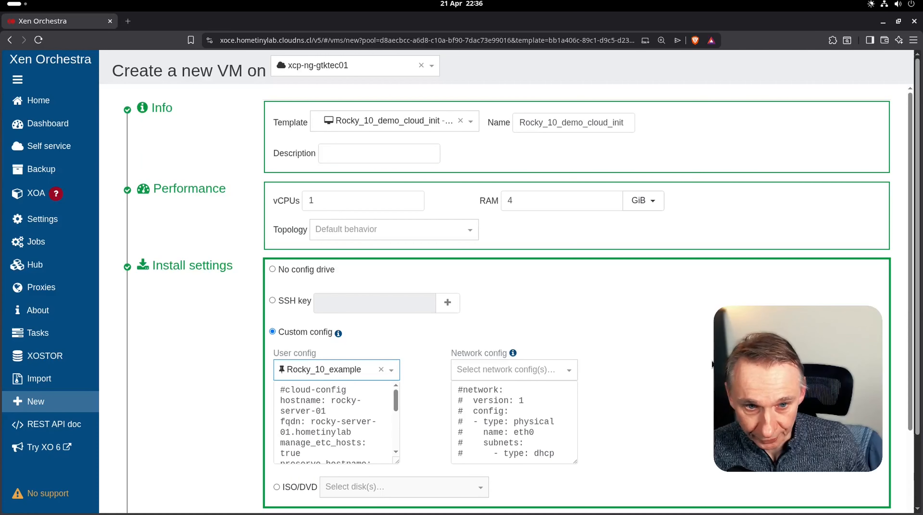
scroll(712, 364, "down", 3)
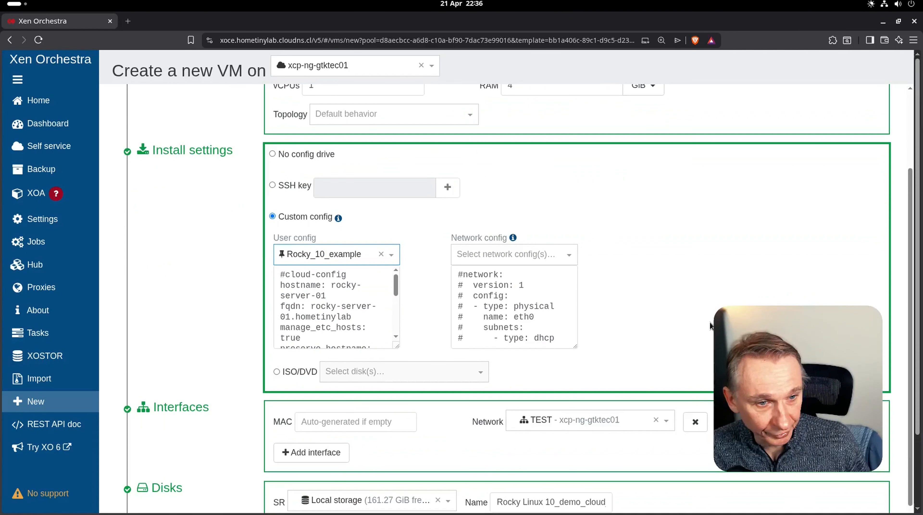
scroll(648, 328, "down", 3)
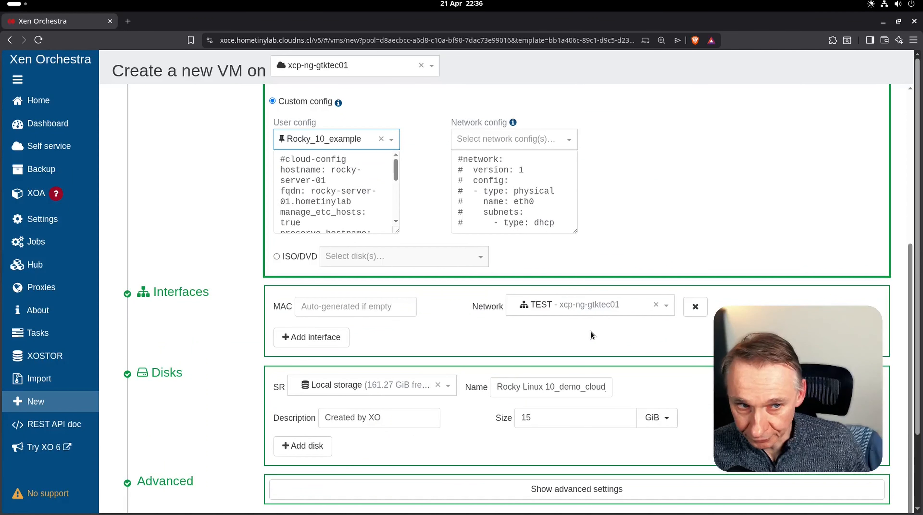
scroll(677, 343, "down", 3)
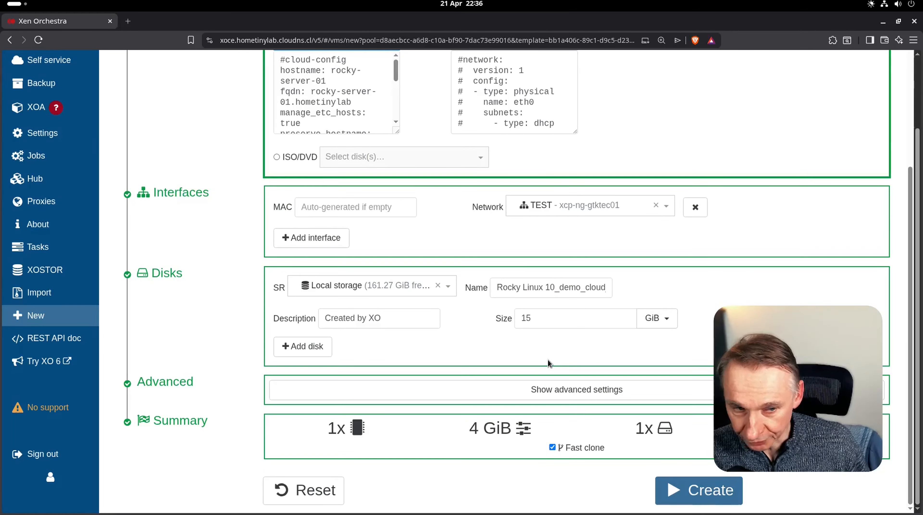
left_click(696, 496)
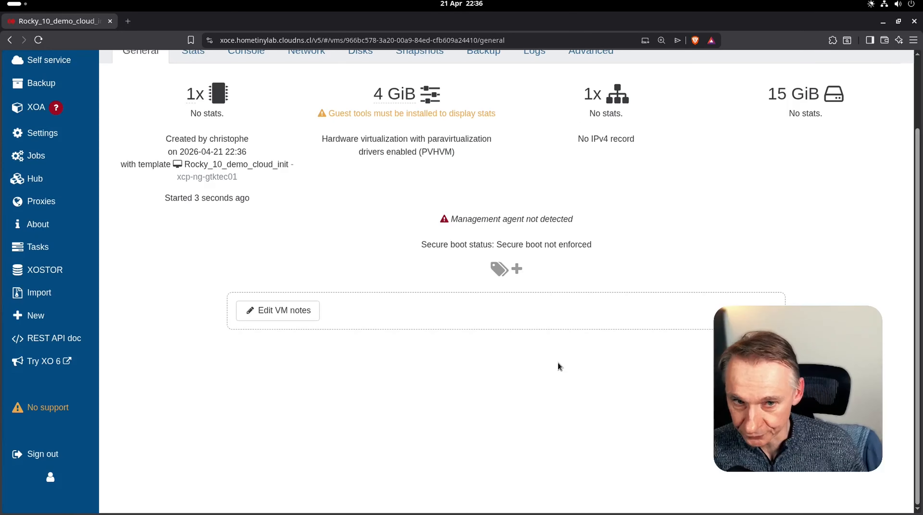
- Show the new VM's console enlarged, with the VM header collapsed, to watch it boot
scroll(395, 224, "up", 2)
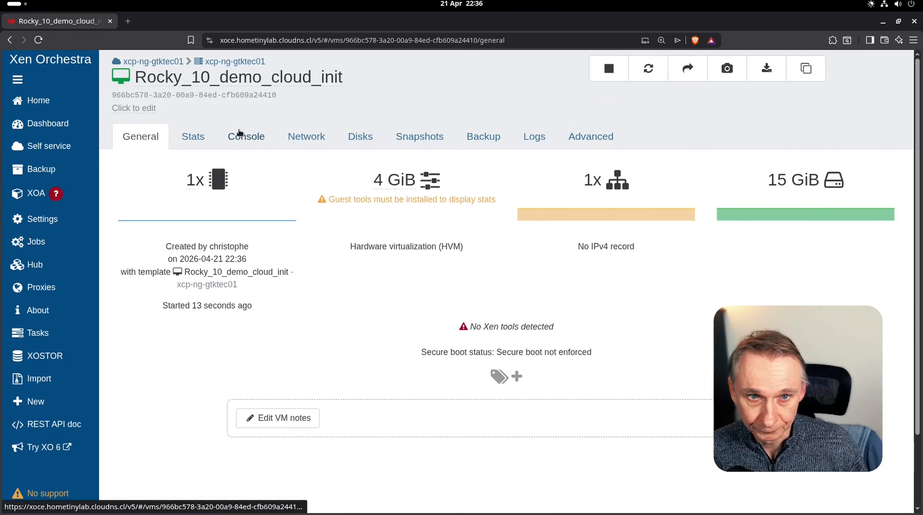
left_click(242, 136)
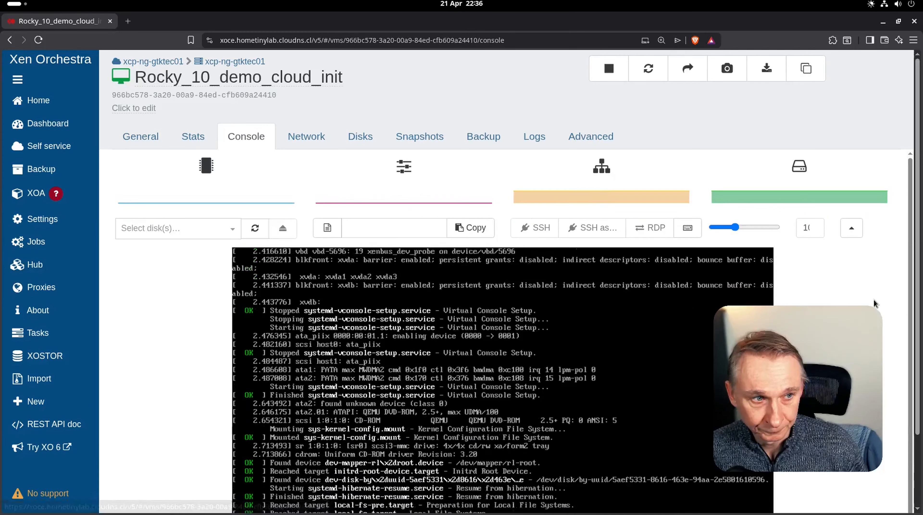
left_click(851, 228)
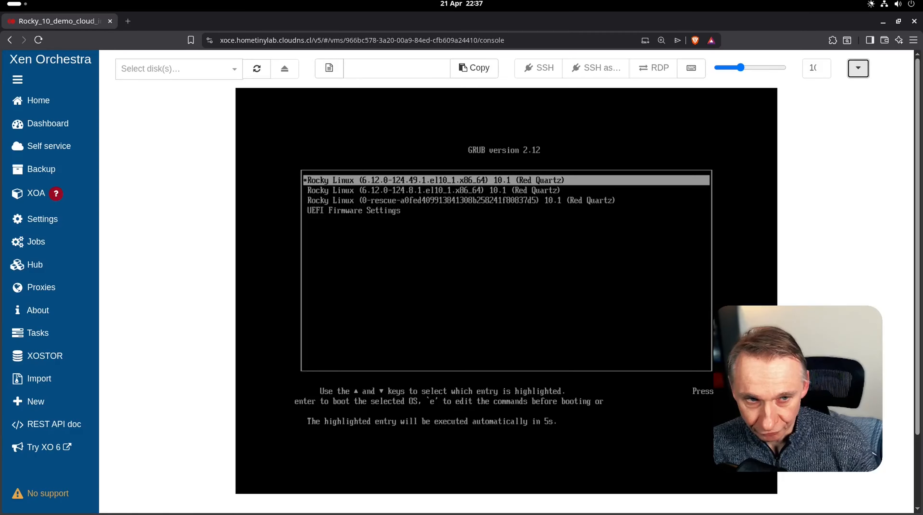
- Boot the default Rocky Linux entry to the rocky-server-01 login, then delete the demo VM
key("Return")
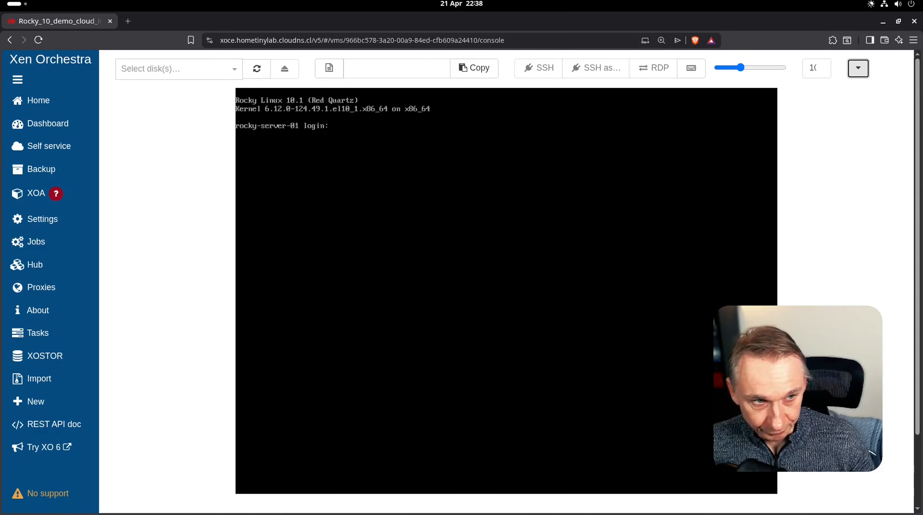
left_click(858, 68)
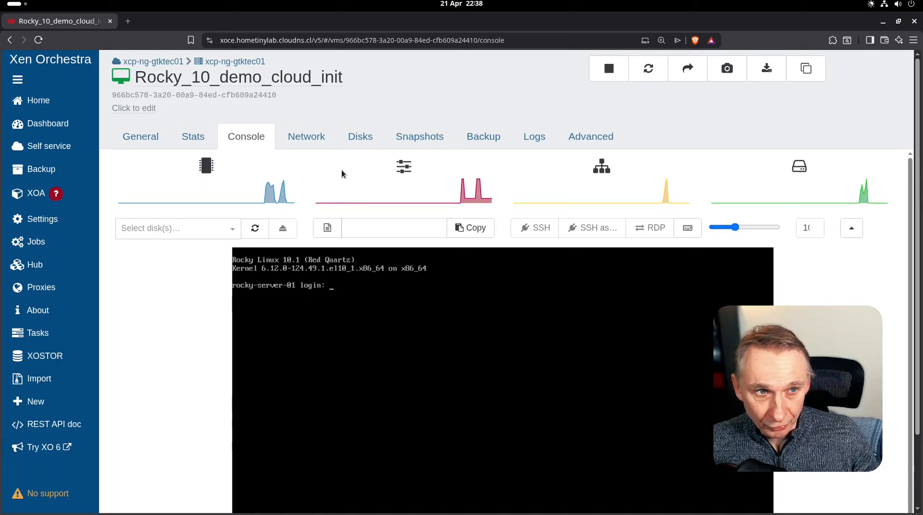
left_click(590, 136)
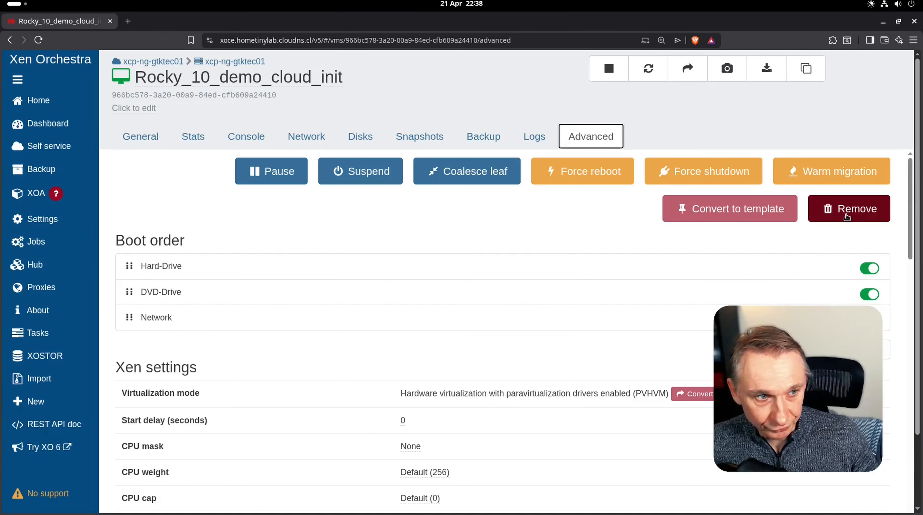
left_click(846, 217)
left_click(548, 148)
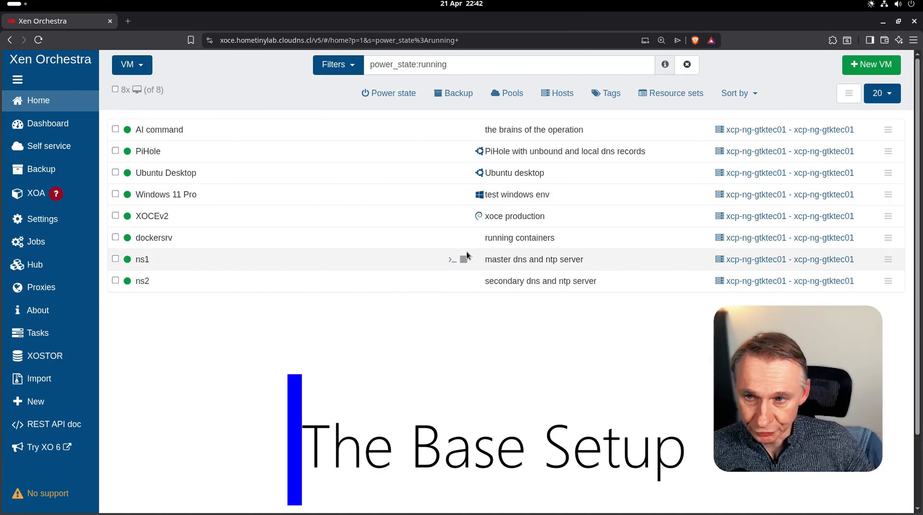
- Start a new VM on pool xcp-ng-gtktec01 from the Rocky Linux 10 template, named 'Rocky Linux 10 yt demo'
left_click(871, 64)
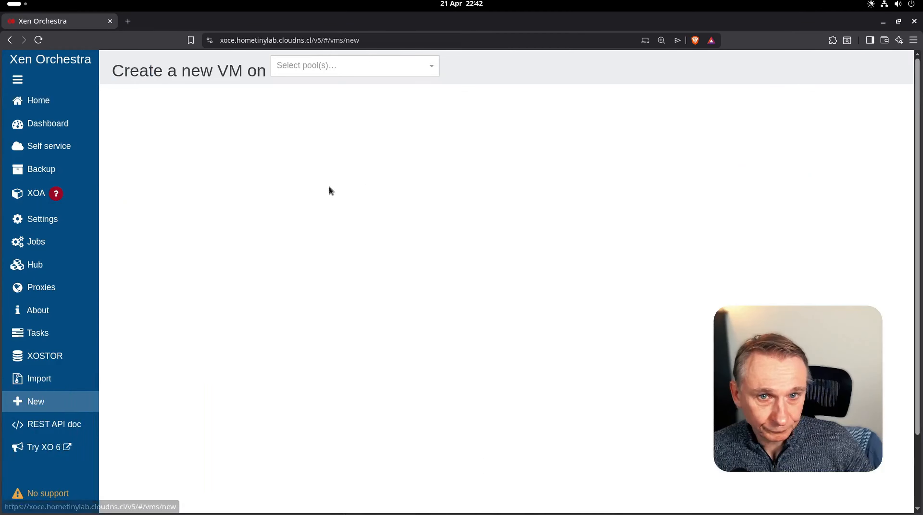
left_click(304, 66)
left_click(324, 85)
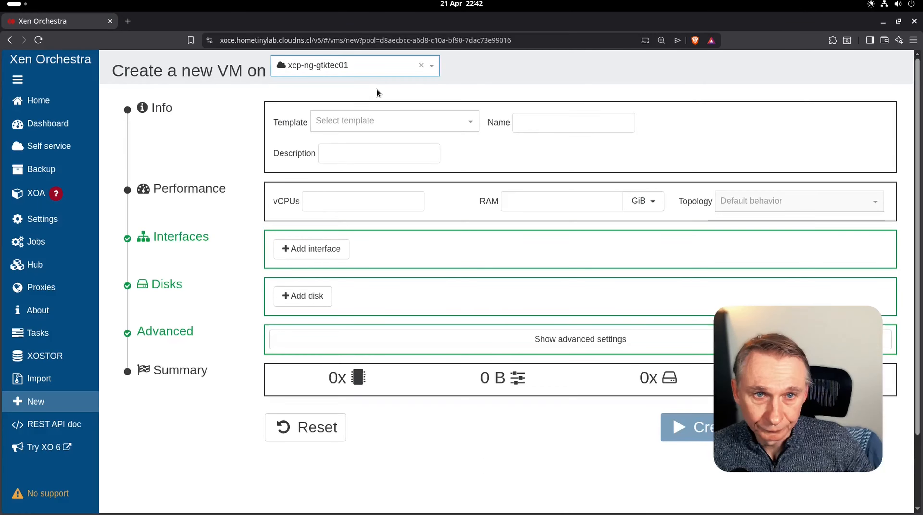
left_click(356, 123)
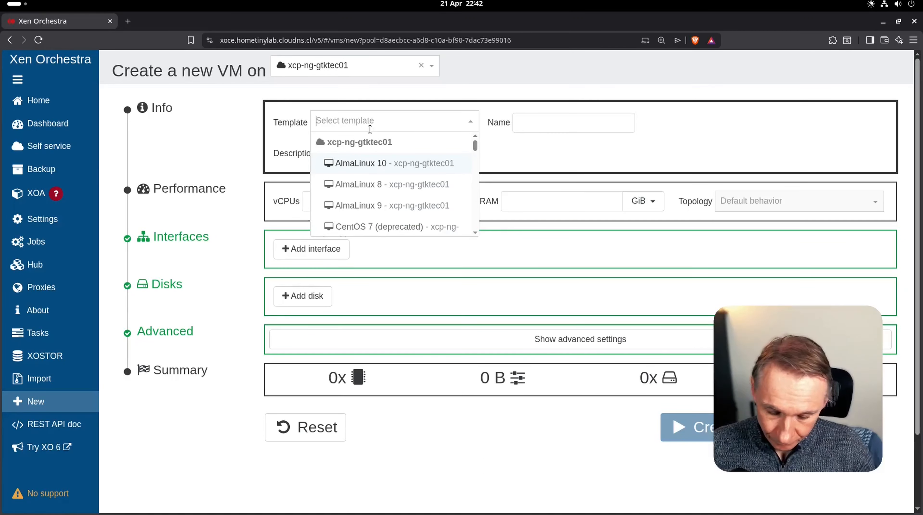
scroll(369, 163, "down", 10)
left_click(369, 163)
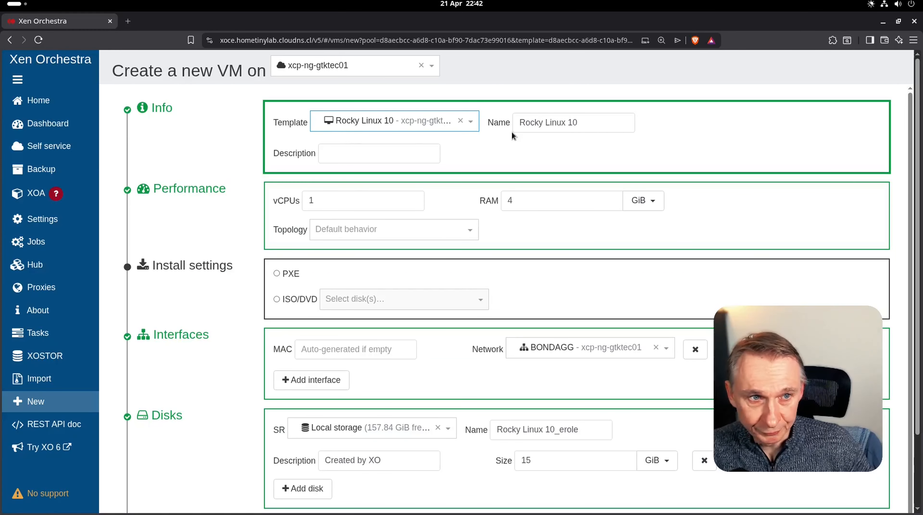
left_click(588, 120)
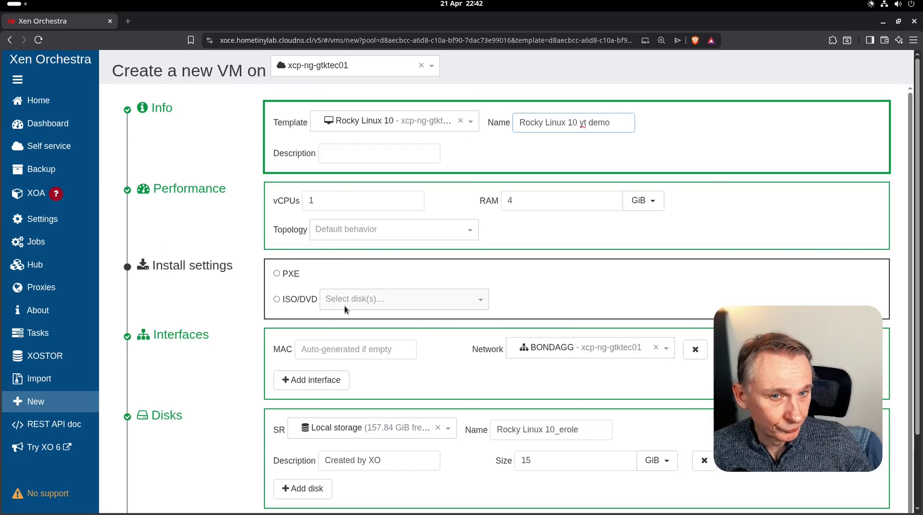
- Install from the Rocky-10.1-x86_64-minimal.iso image and connect the VM to network TEST
left_click(277, 299)
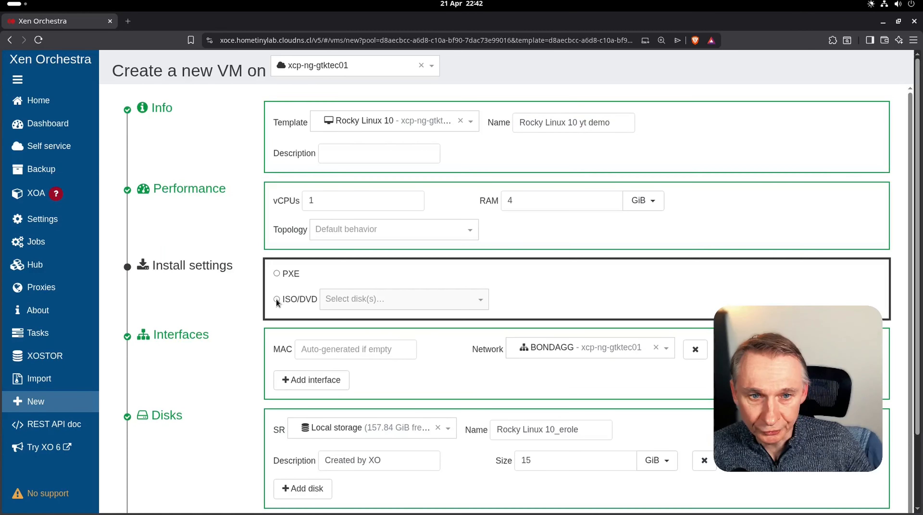
left_click(400, 299)
type("ro")
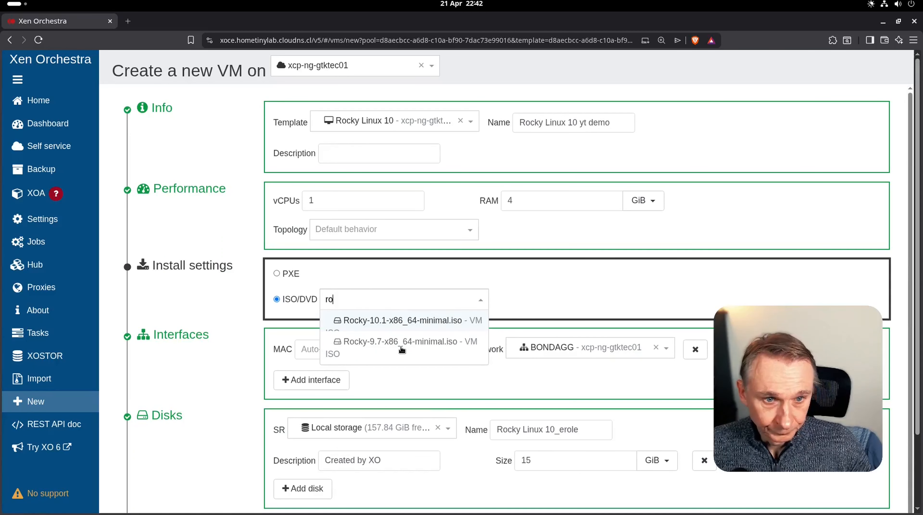
left_click(410, 321)
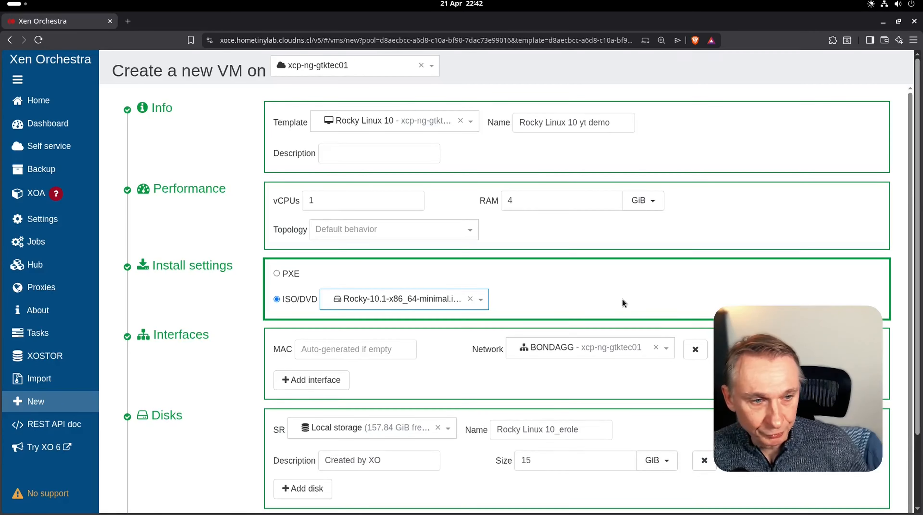
left_click(671, 356)
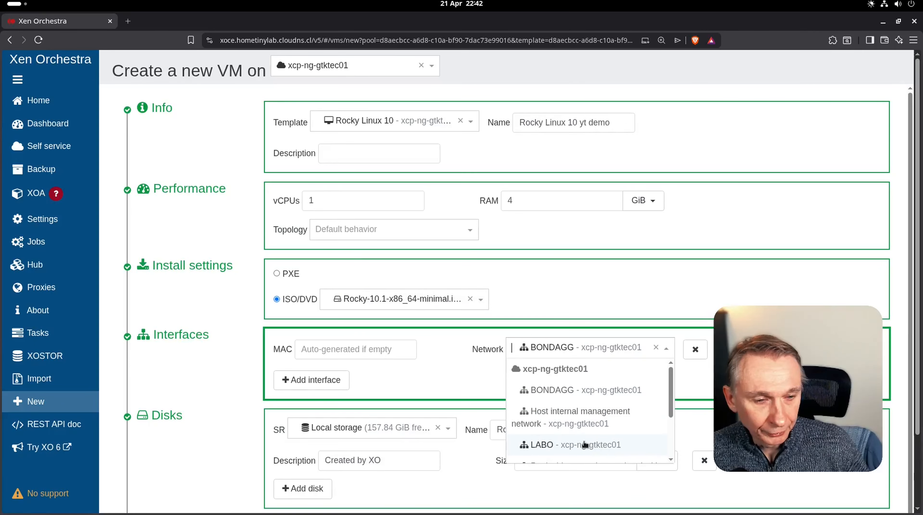
scroll(585, 444, "down", 2)
left_click(596, 449)
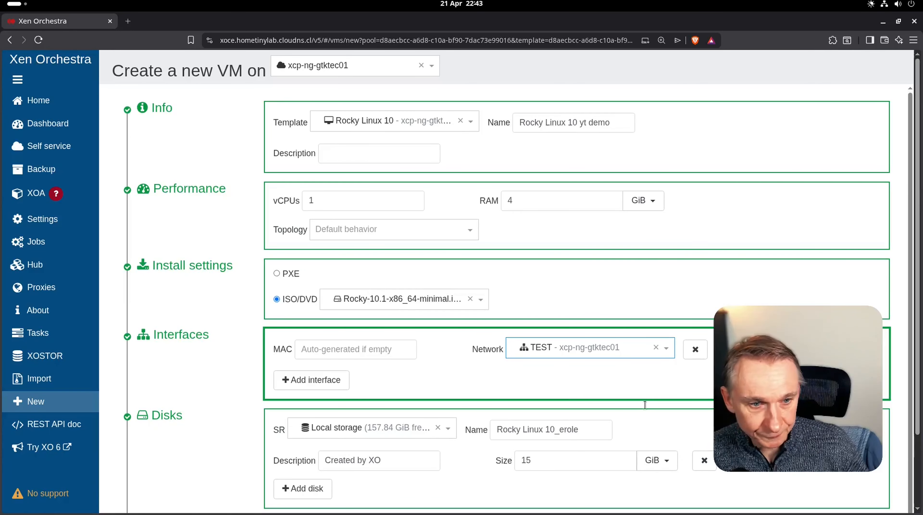
scroll(563, 389, "down", 1)
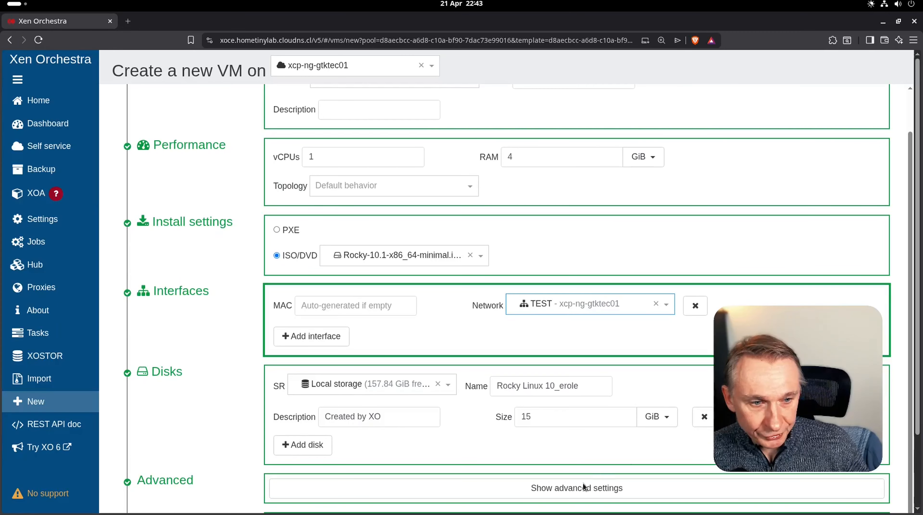
scroll(584, 487, "down", 2)
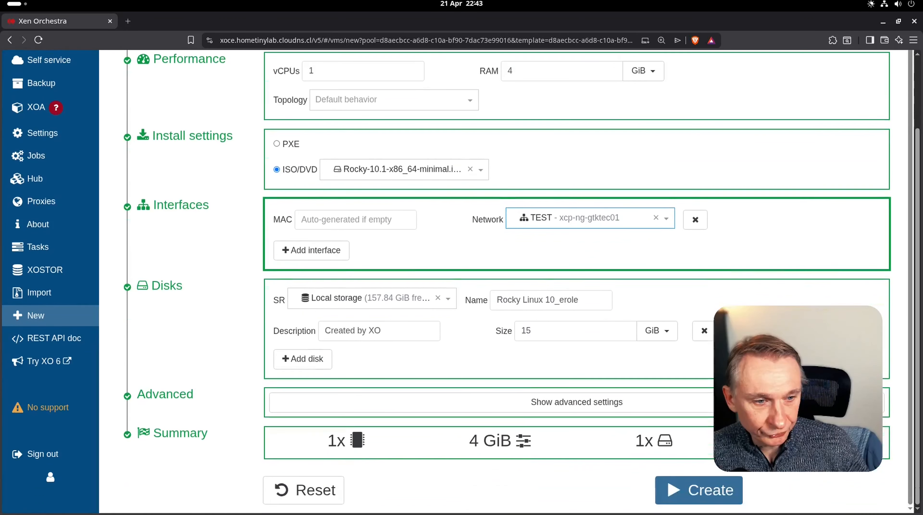
- Create the yt demo VM, try starting it from the console, then view the storage repositories
left_click(700, 492)
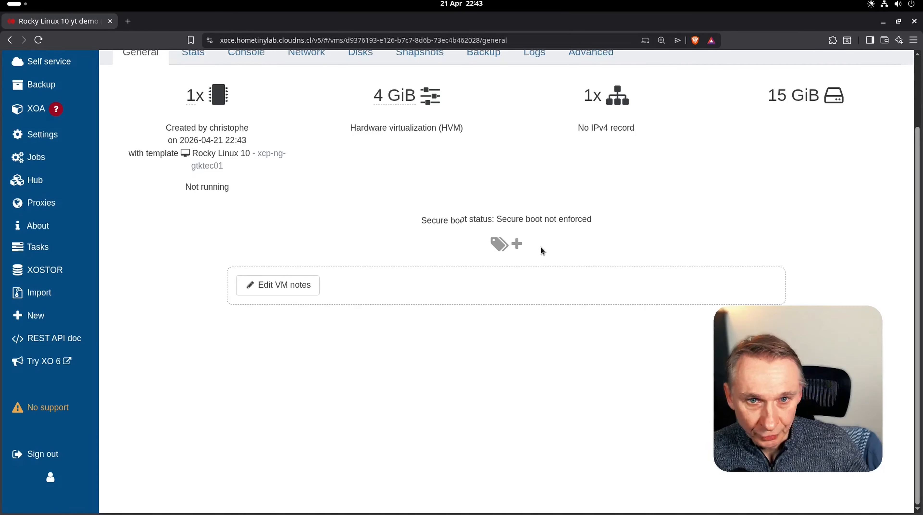
scroll(540, 247, "up", 2)
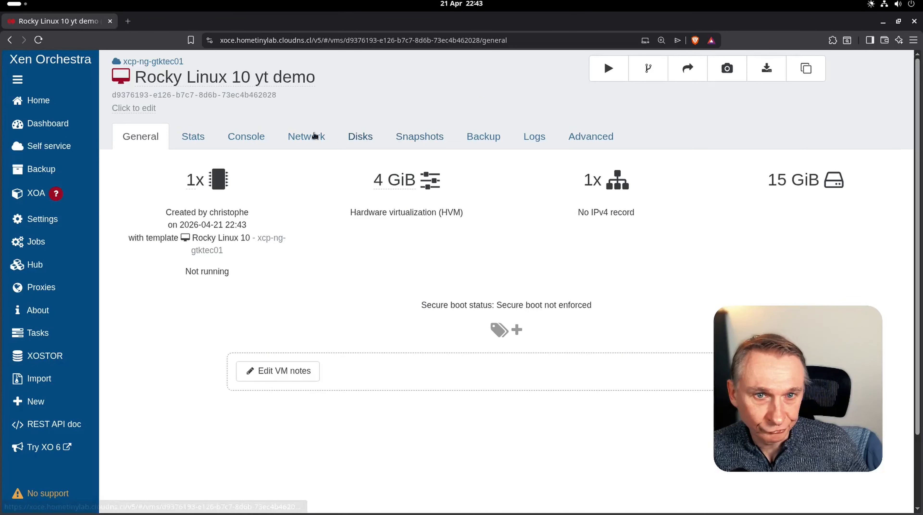
left_click(245, 137)
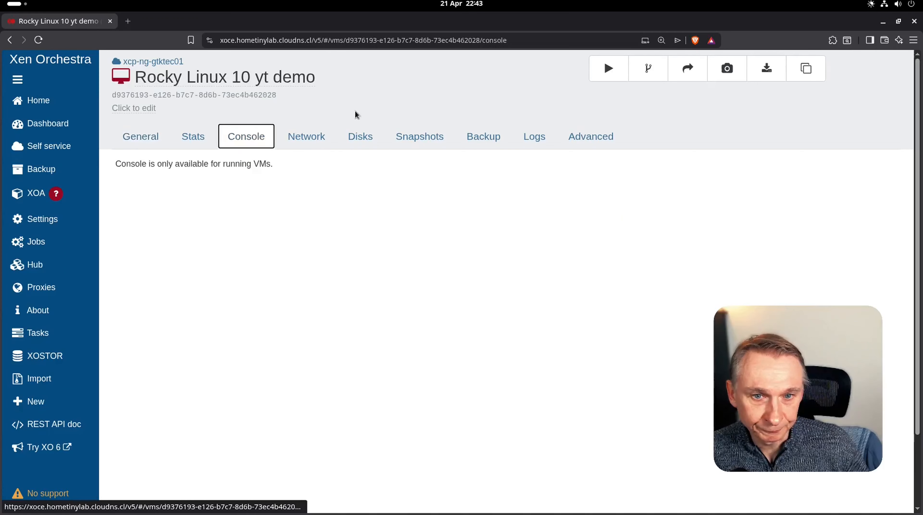
left_click(598, 76)
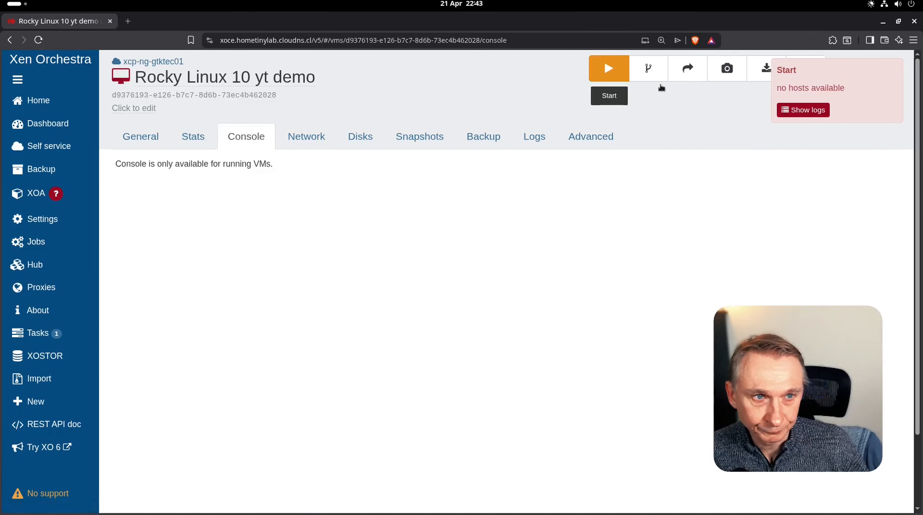
left_click(38, 100)
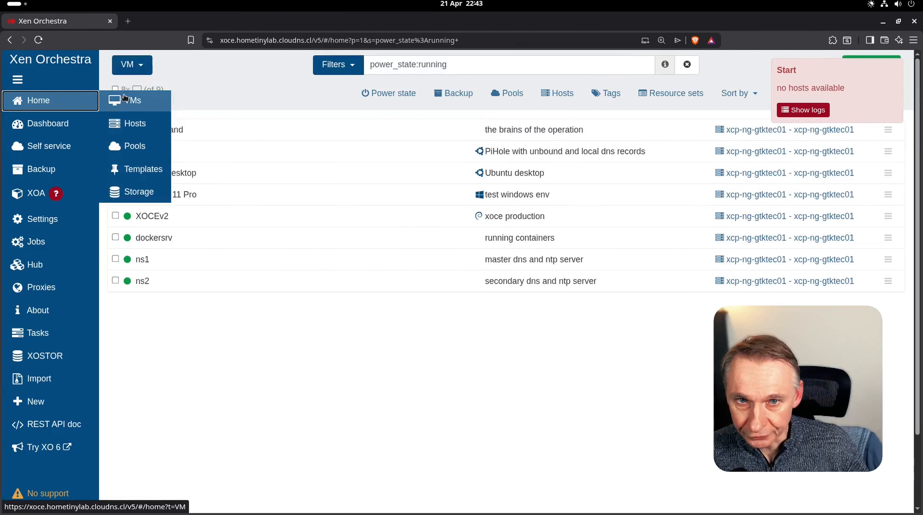
left_click(138, 191)
- Reconnect the VM ISO storage repository to all hosts
left_click(162, 130)
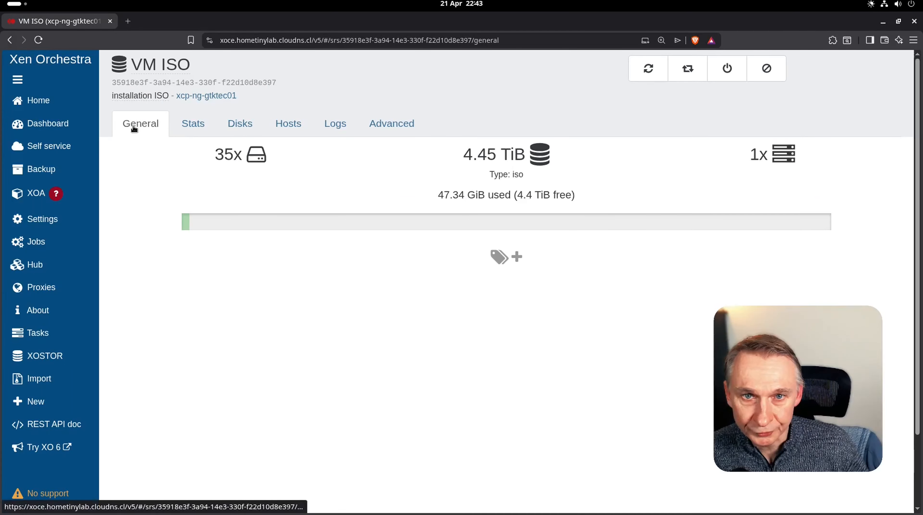
left_click(139, 191)
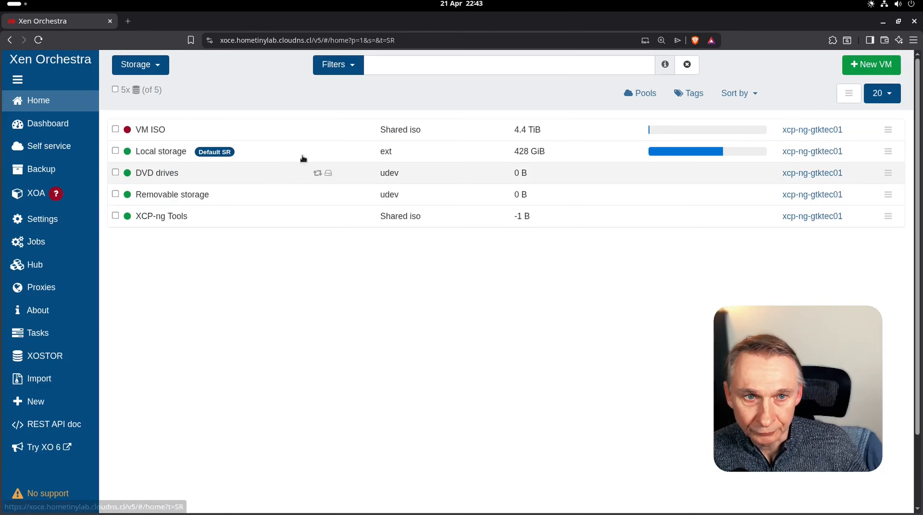
left_click(321, 133)
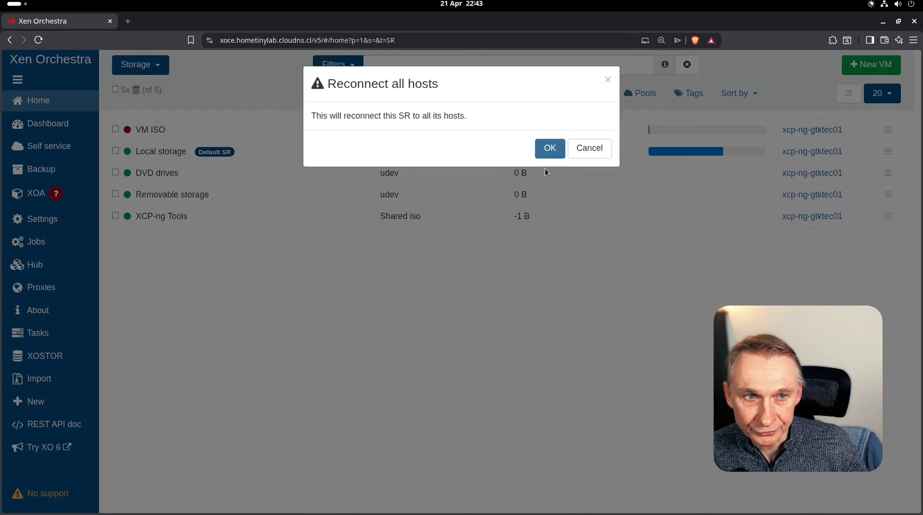
left_click(546, 156)
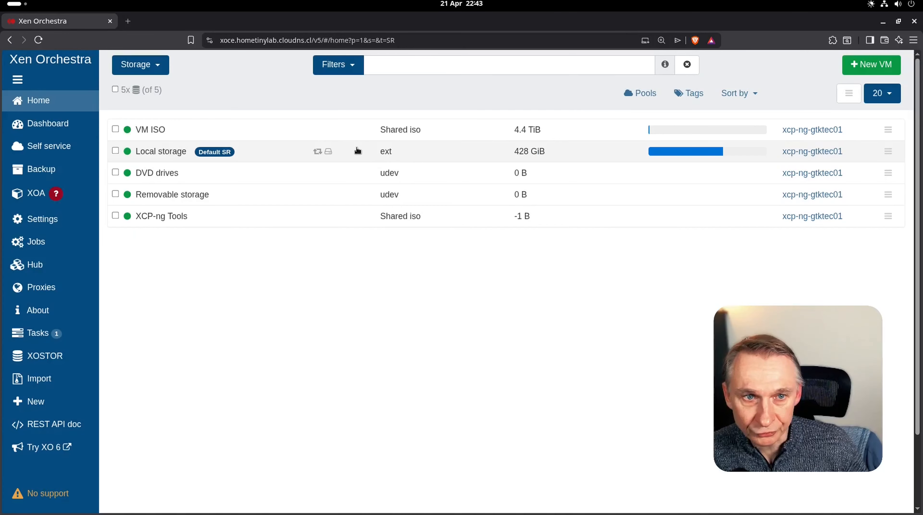
- Show all VMs without the running-only filter and start the Rocky Linux 10 yt demo VM
mouse_move(50, 95)
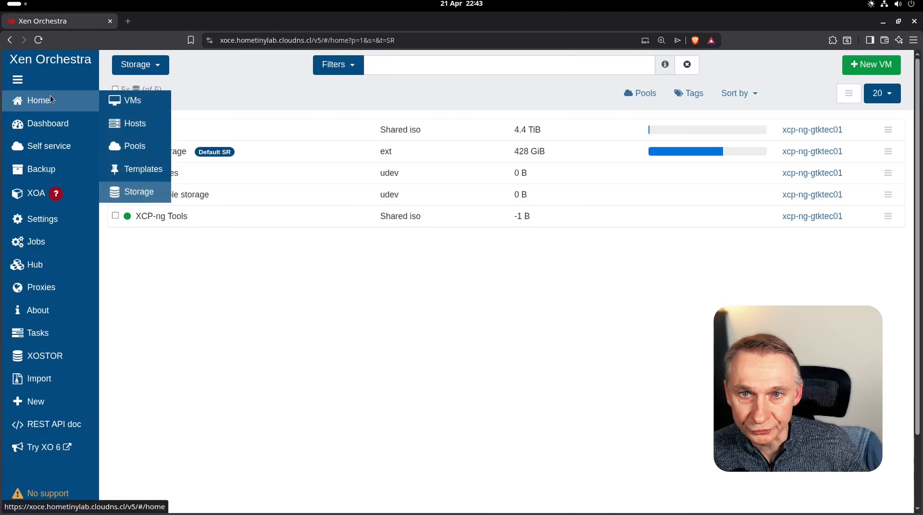
left_click(119, 102)
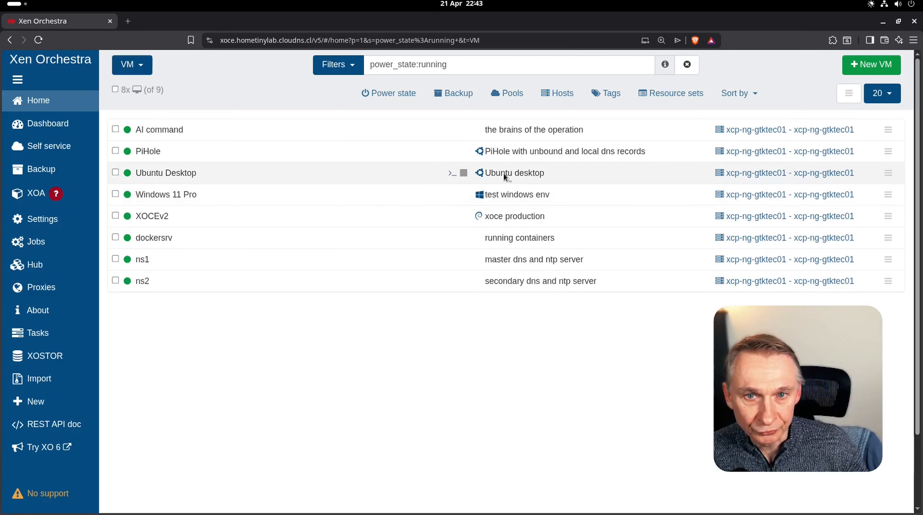
left_click(339, 65)
left_click(321, 105)
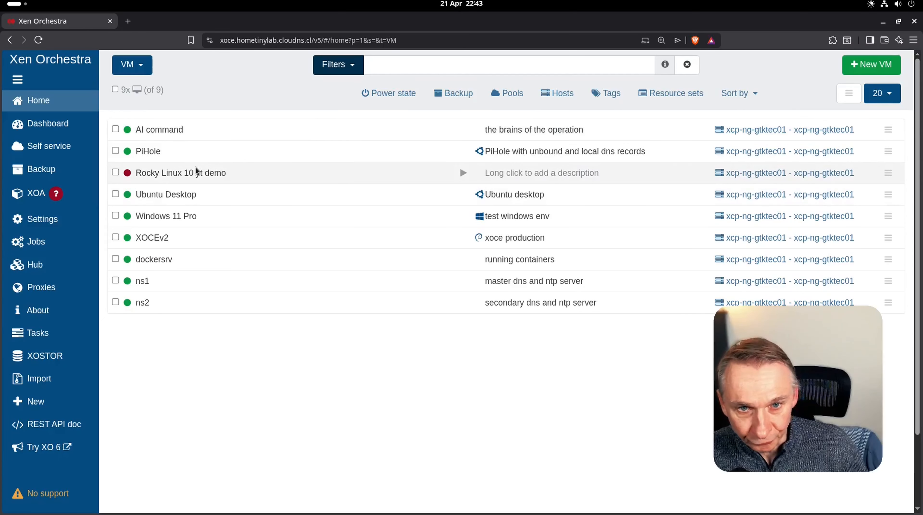
left_click(190, 174)
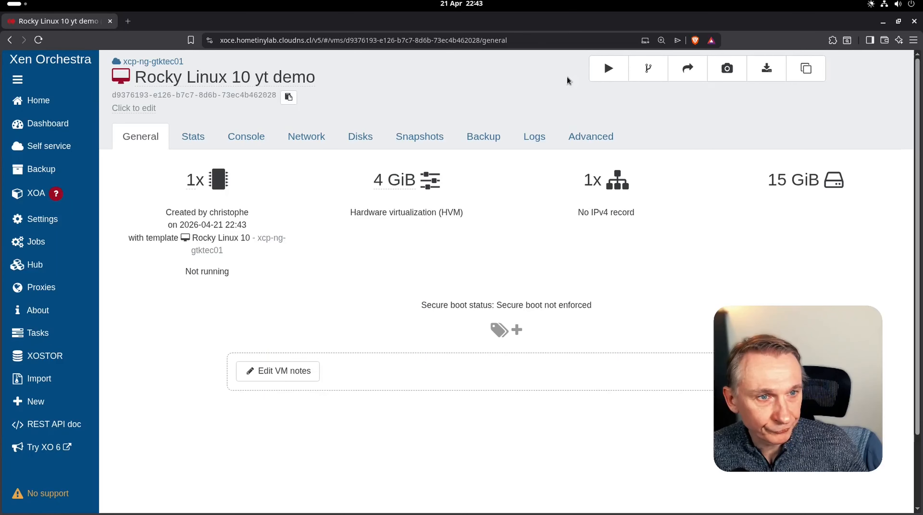
left_click(609, 68)
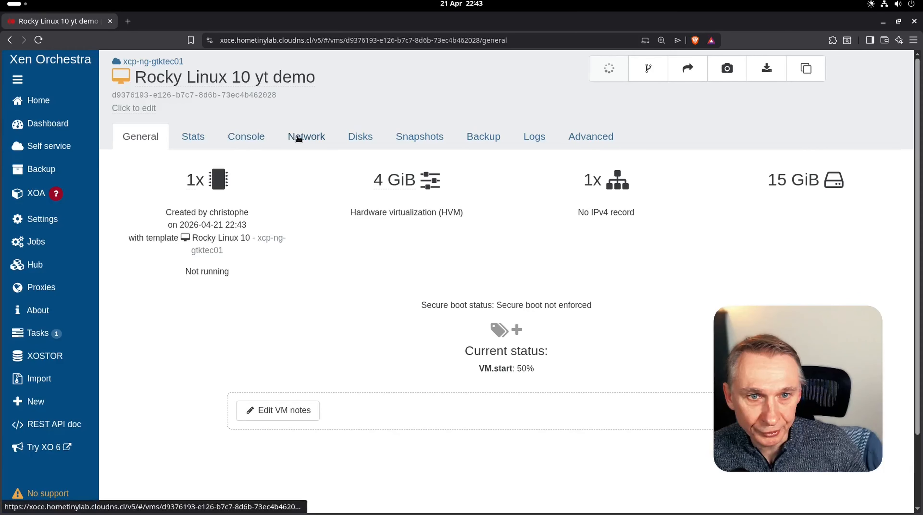
- In an enlarged console, boot 'Install Rocky Linux 10.1' and choose English for the installer
left_click(251, 140)
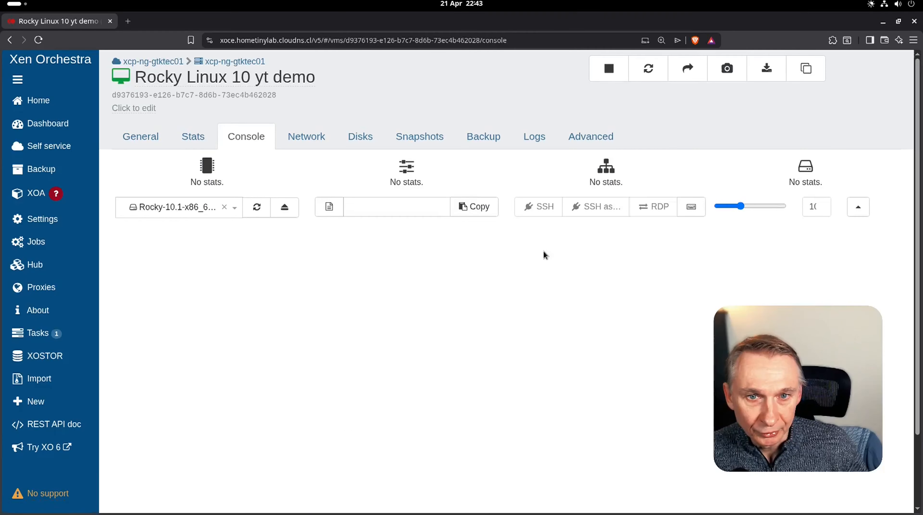
left_click(857, 208)
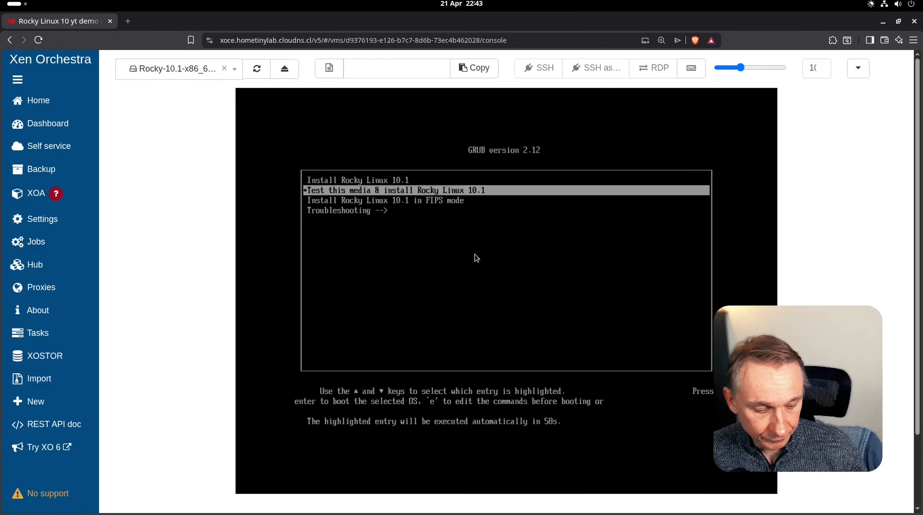
key("Up")
key("Return")
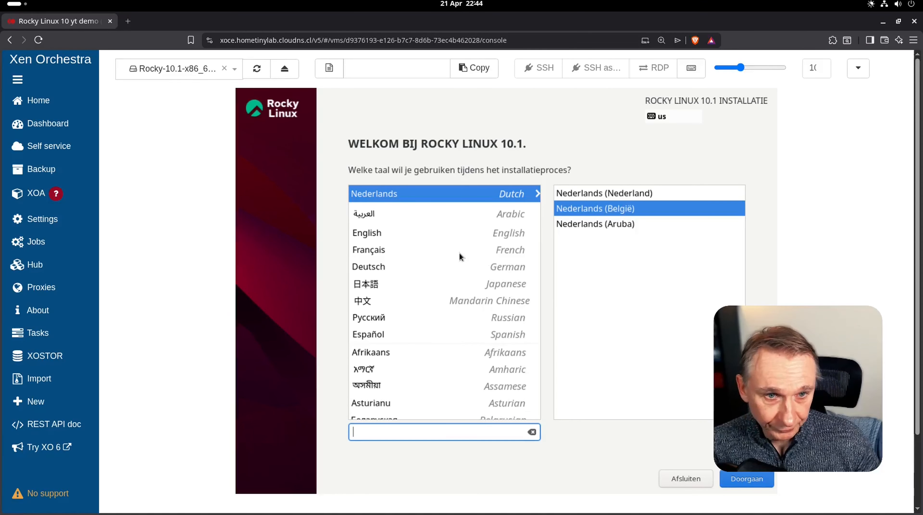
left_click(383, 234)
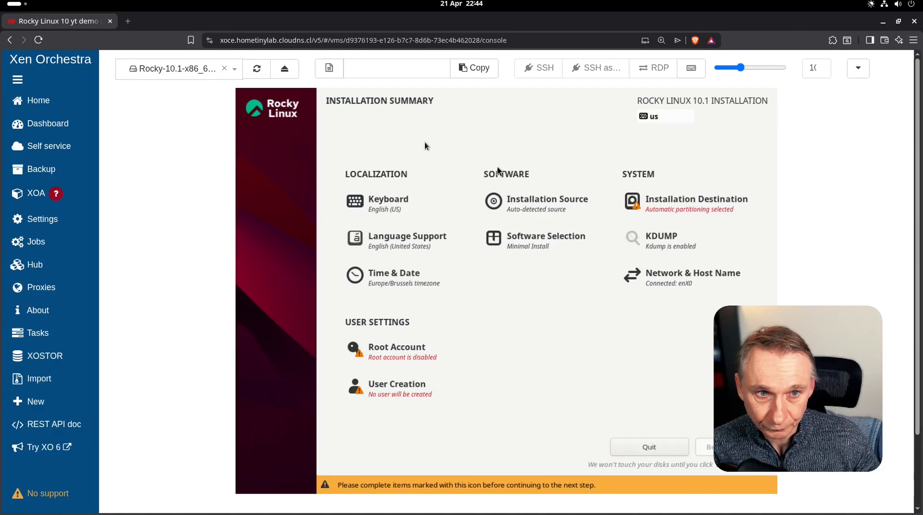
left_click(380, 207)
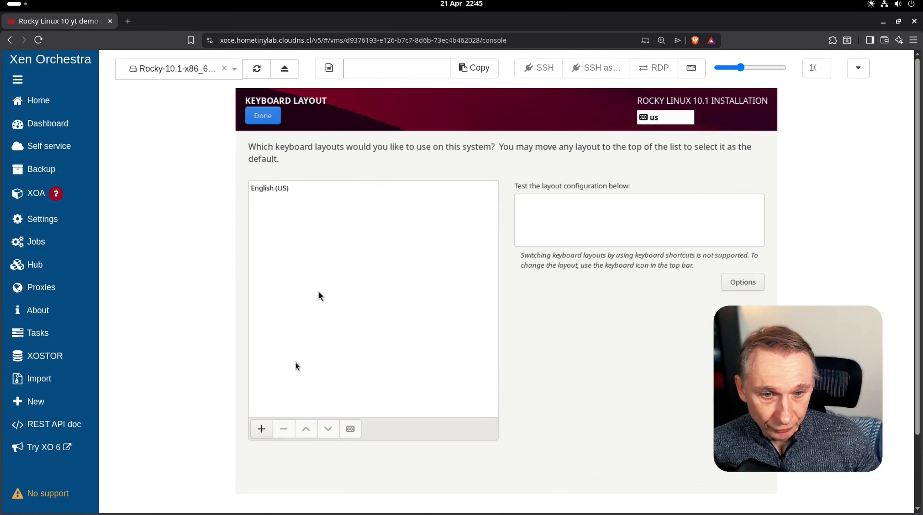
- Add the plain Belgian keyboard layout and remove English (US)
left_click(261, 429)
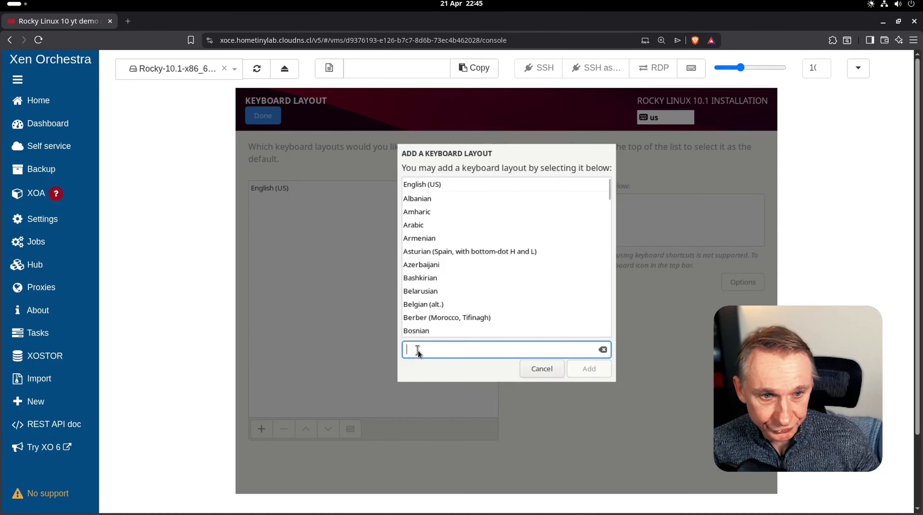
type("be")
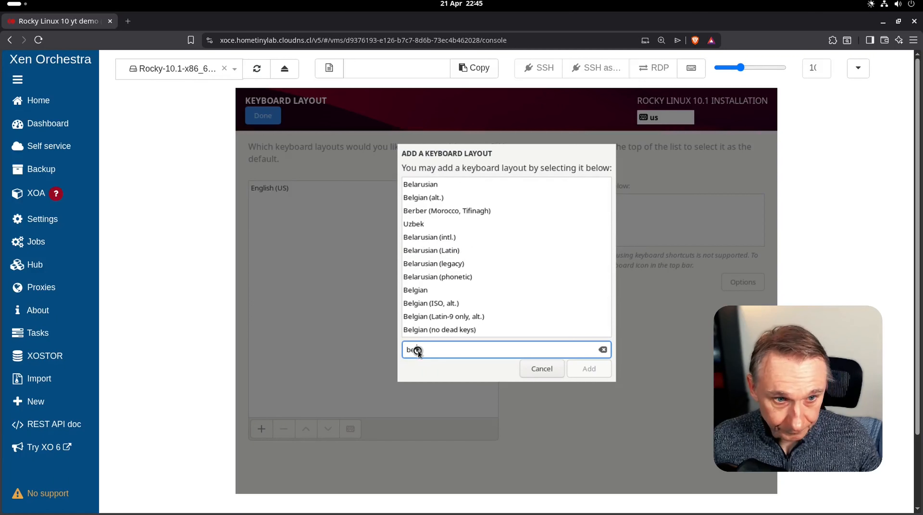
type("l")
left_click(423, 276)
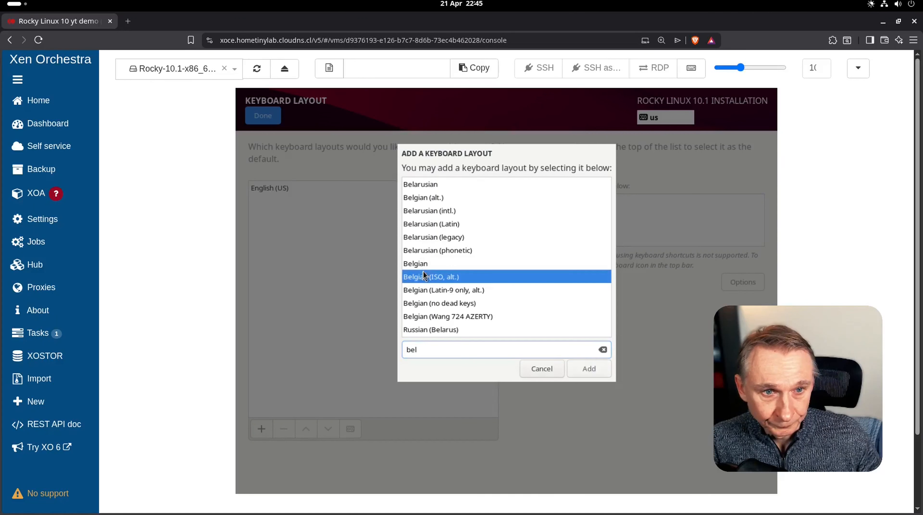
left_click(419, 266)
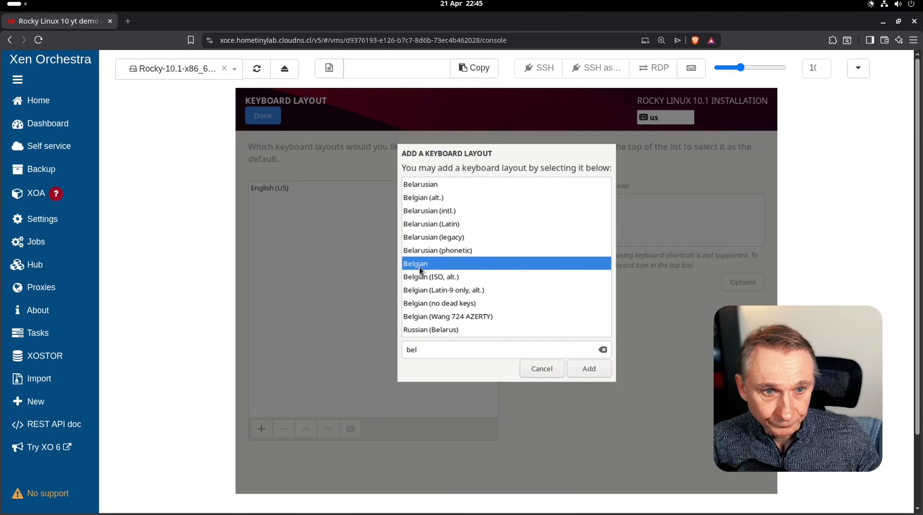
left_click(584, 375)
left_click(266, 189)
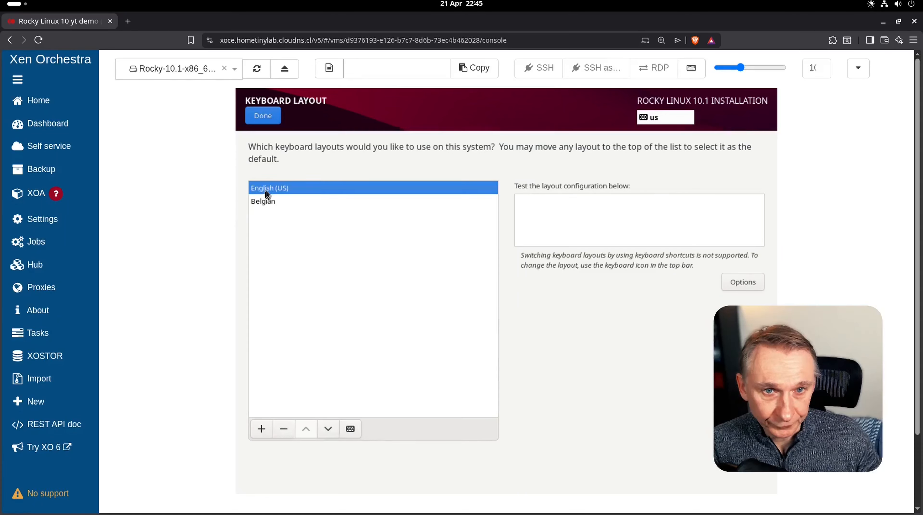
left_click(284, 429)
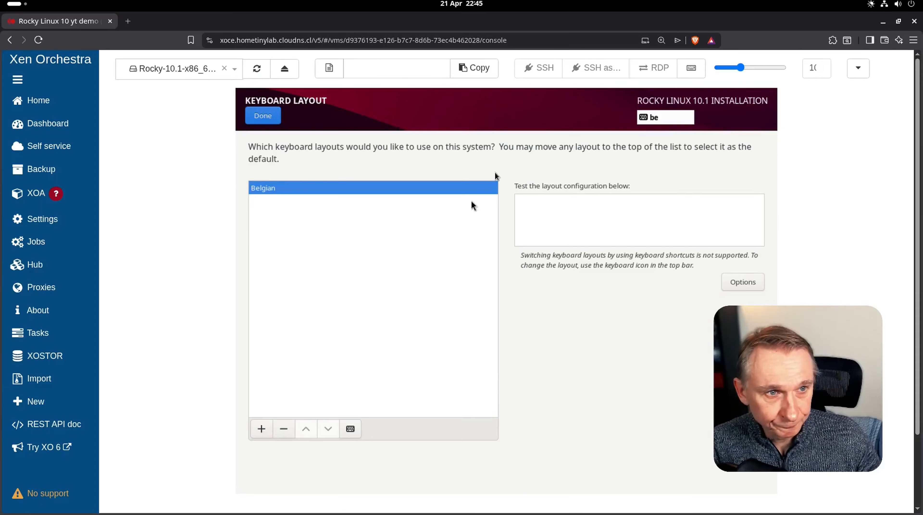
left_click(259, 118)
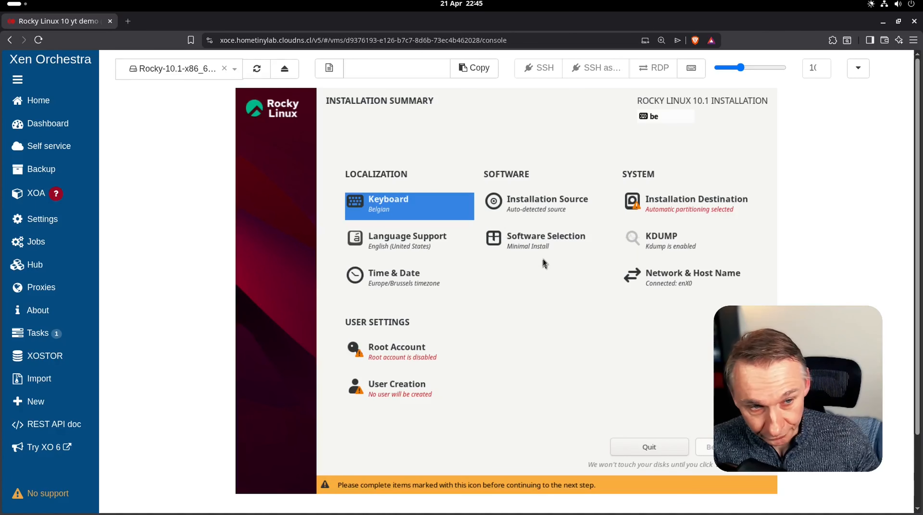
- Keep Minimal Install and accept automatic partitioning on the 15 GiB disk
left_click(530, 236)
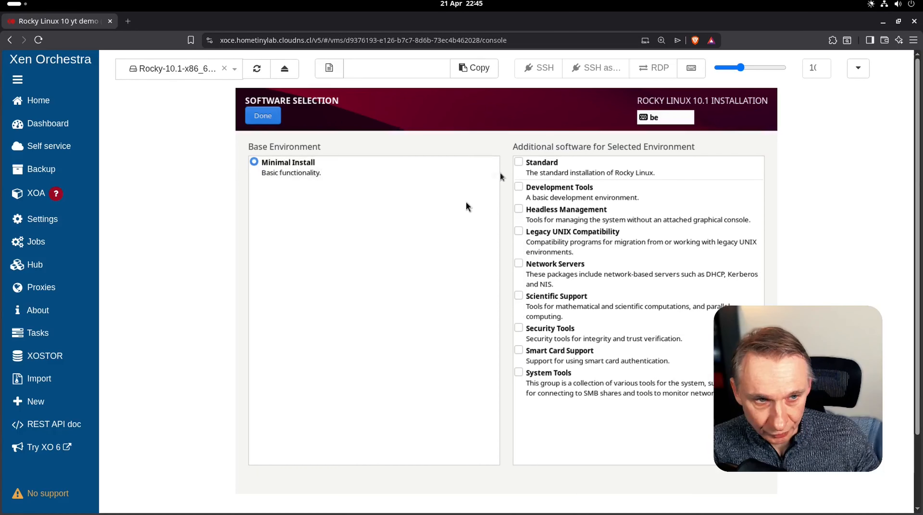
left_click(262, 121)
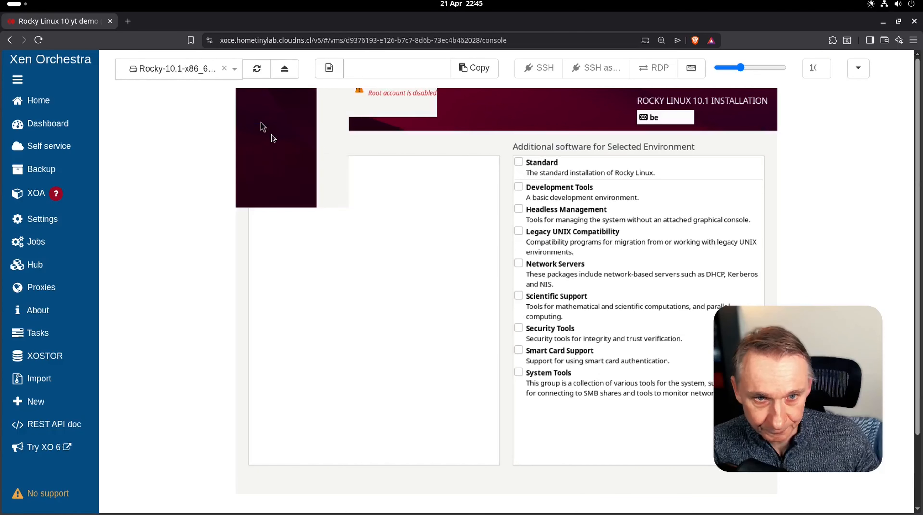
left_click(680, 207)
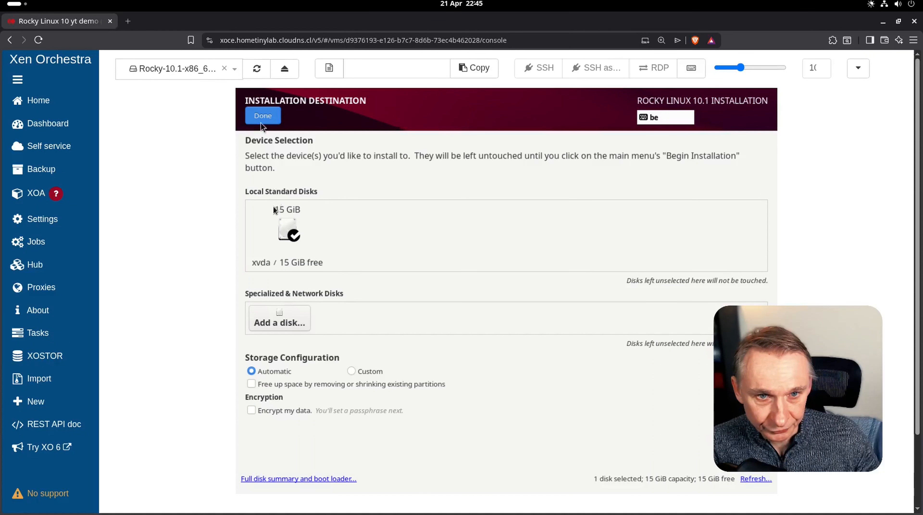
left_click(263, 120)
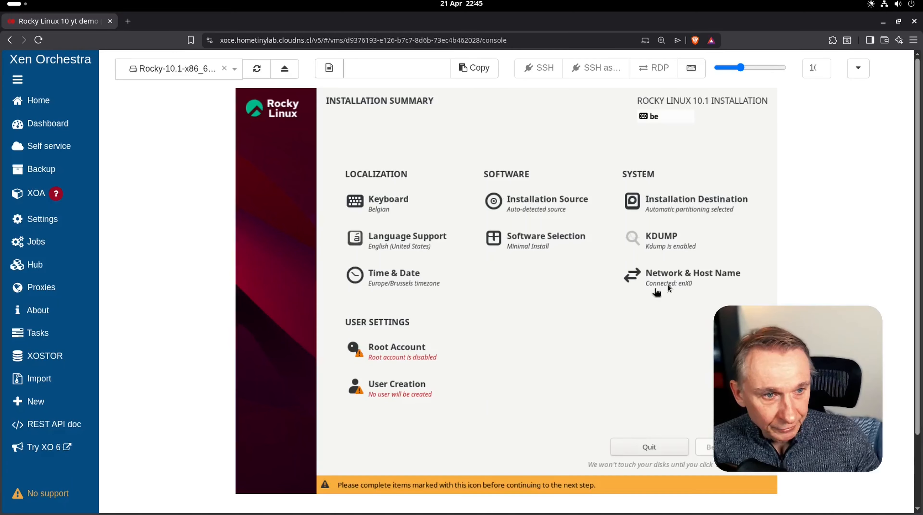
- Set the enX0 connection's IPv6 method to Disabled and save the network settings
left_click(659, 289)
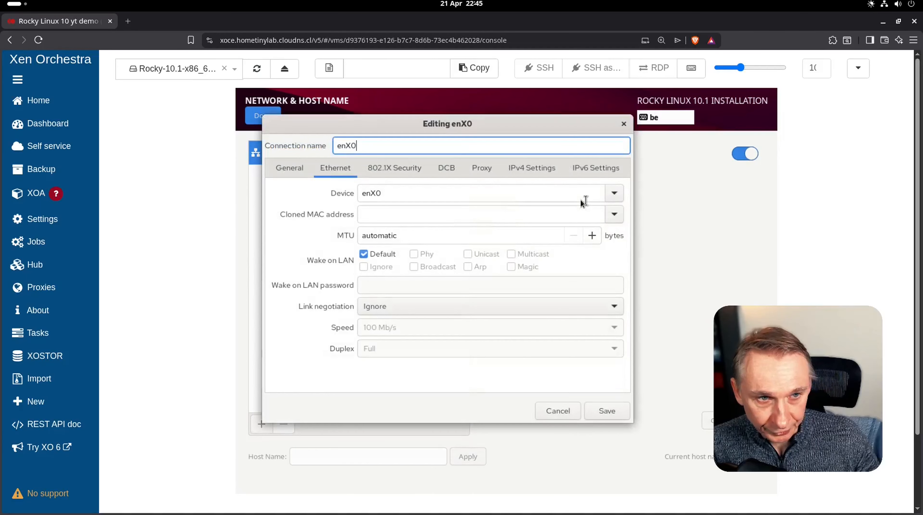
left_click(585, 172)
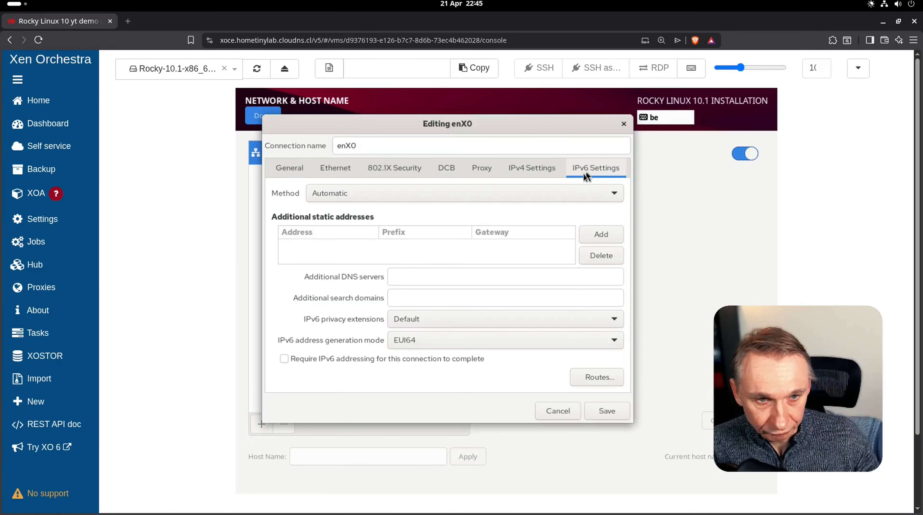
left_click(444, 198)
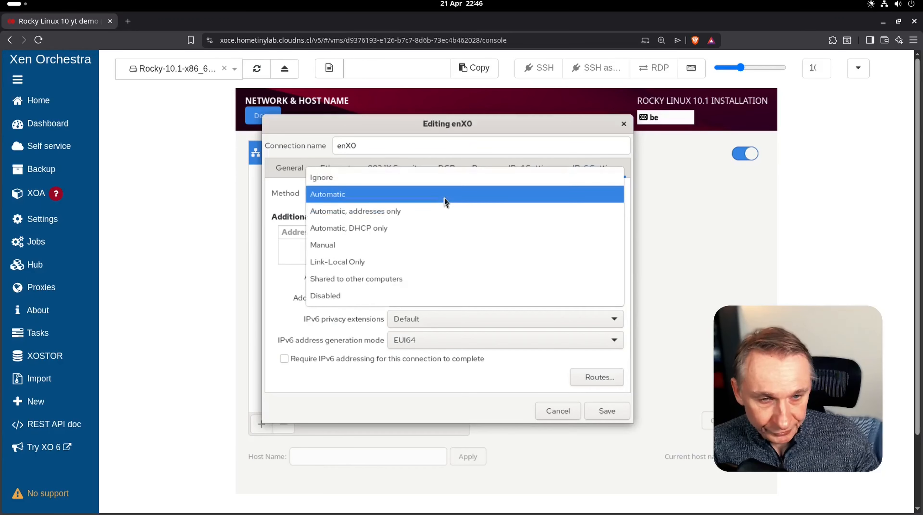
left_click(357, 295)
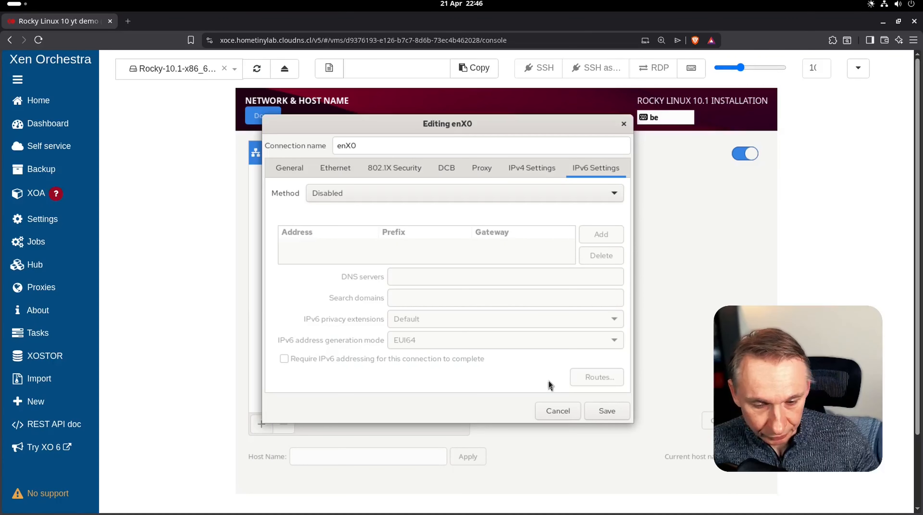
left_click(607, 415)
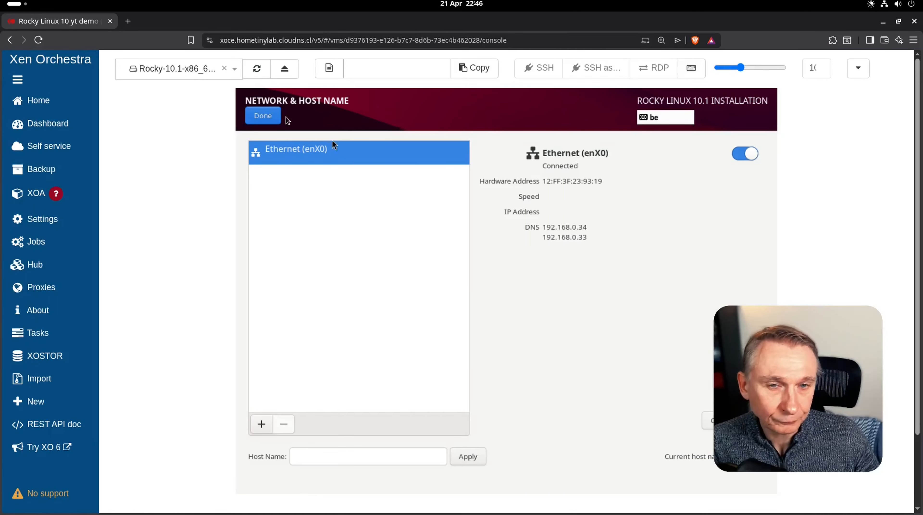
left_click(267, 119)
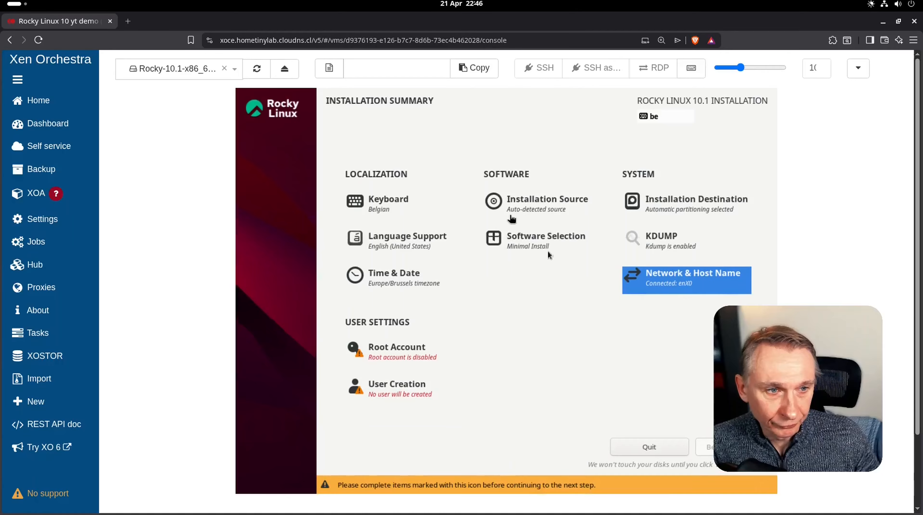
- Enable the root account with a confirmed password and allow root SSH login with password
left_click(404, 361)
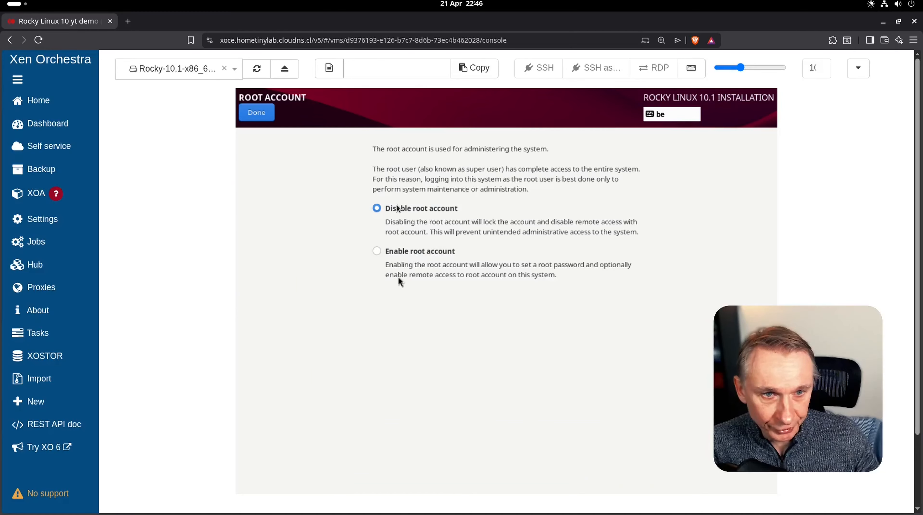
left_click(395, 253)
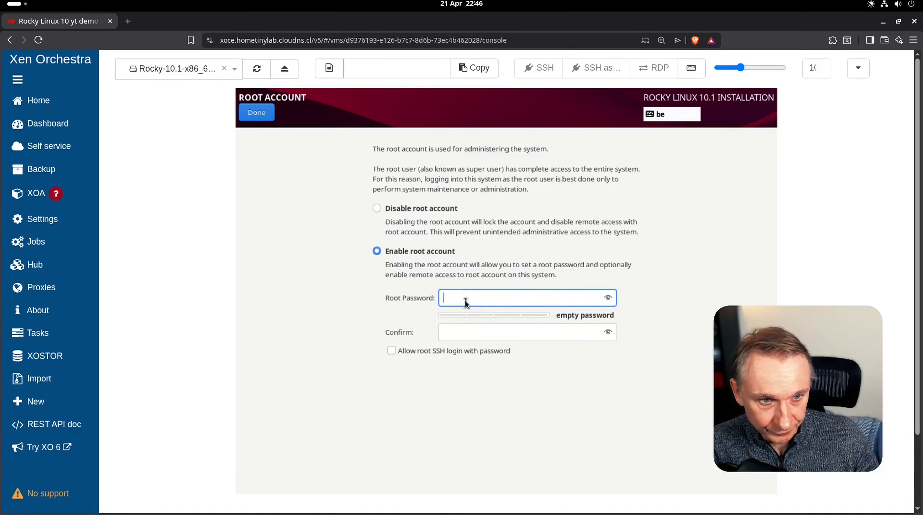
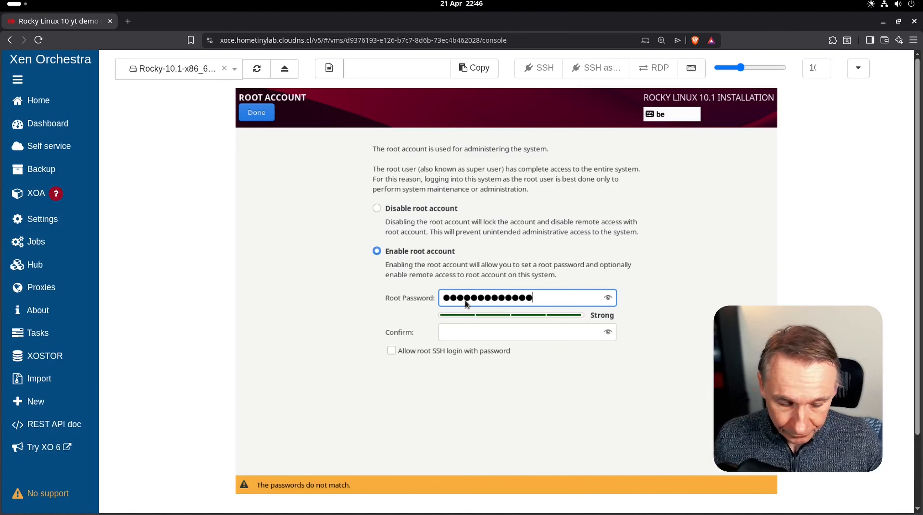
left_click(494, 333)
type("••")
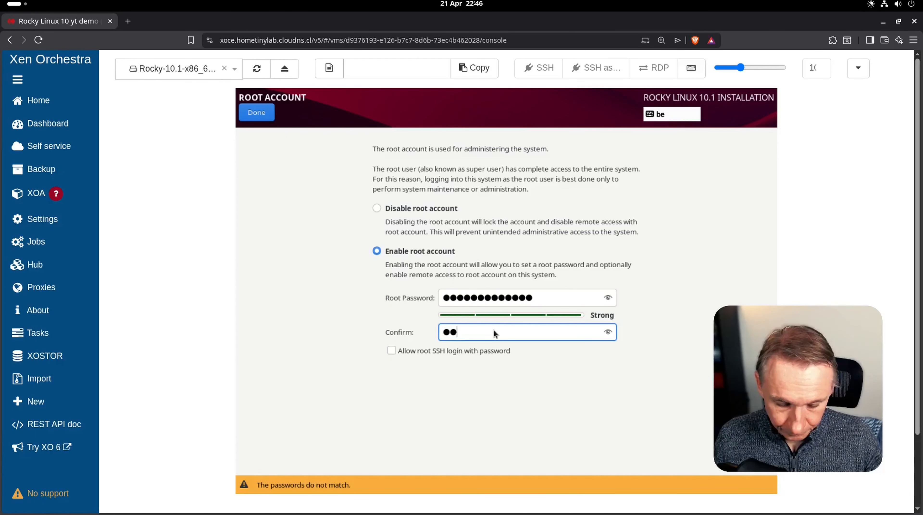
type("••••••••••")
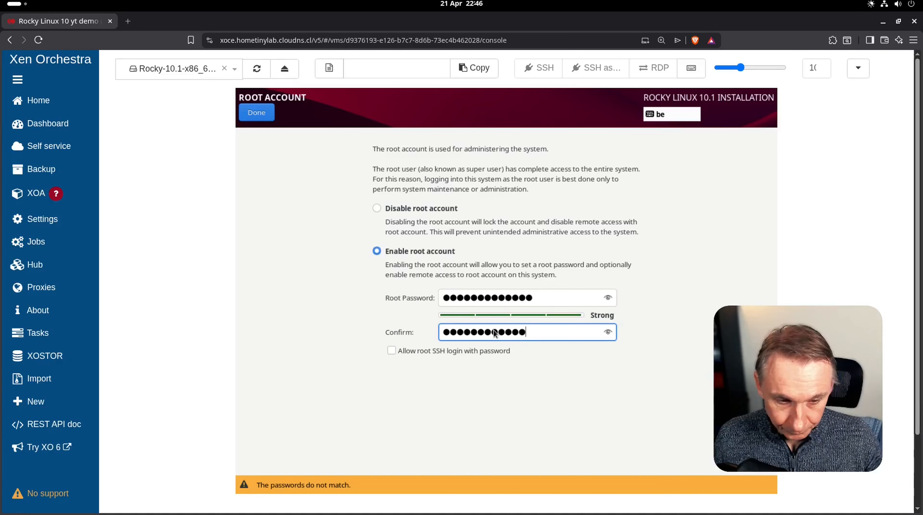
type("•")
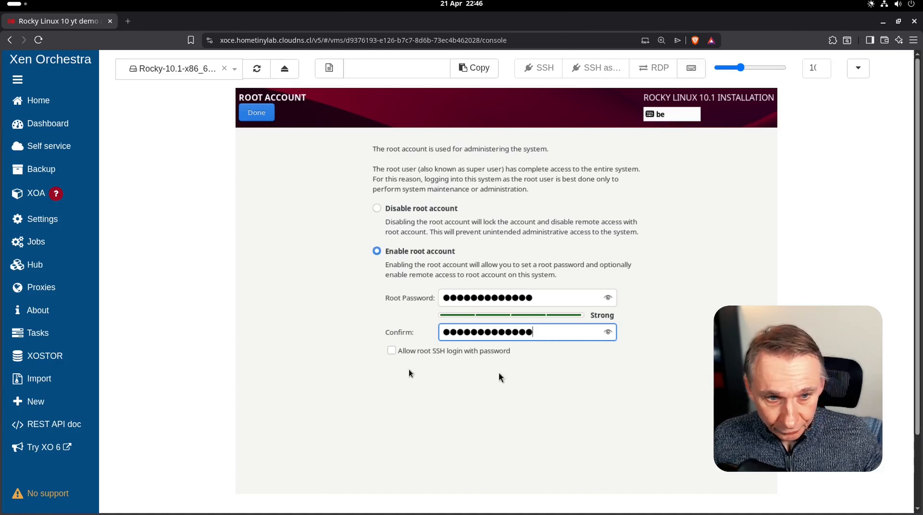
left_click(392, 351)
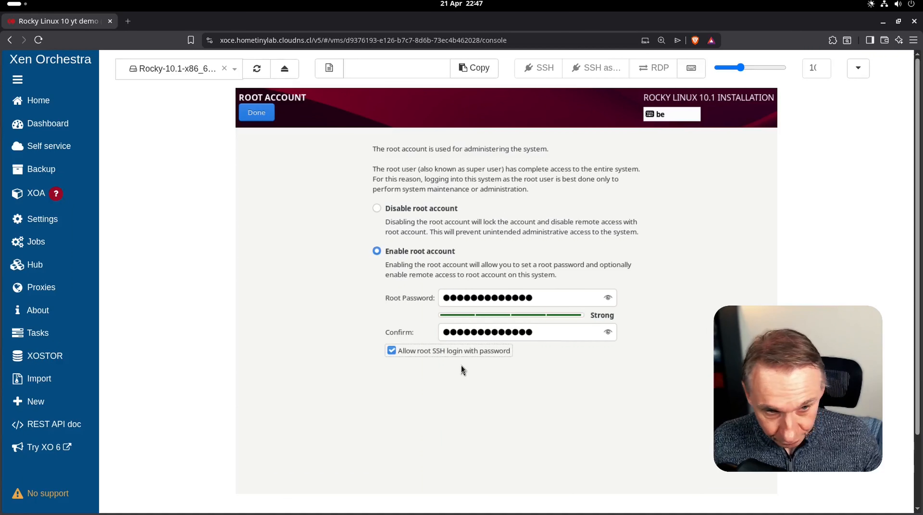
left_click(266, 112)
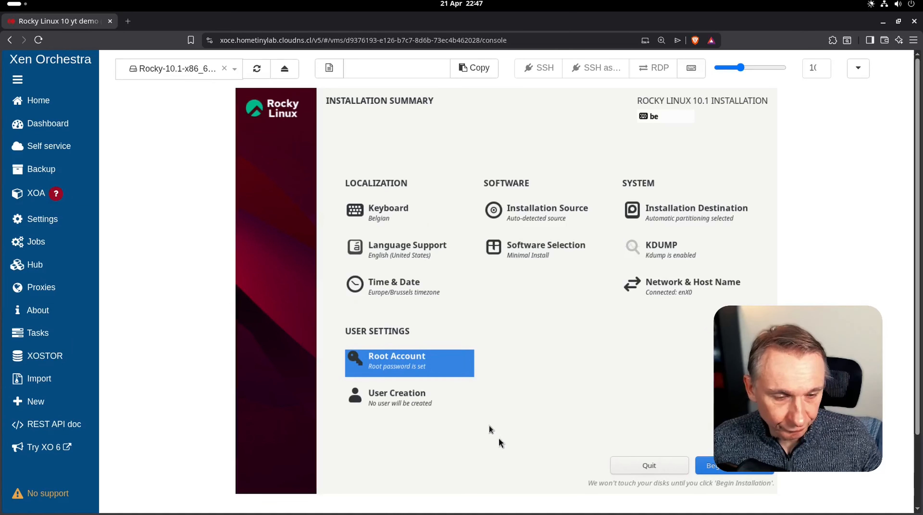
left_click(411, 403)
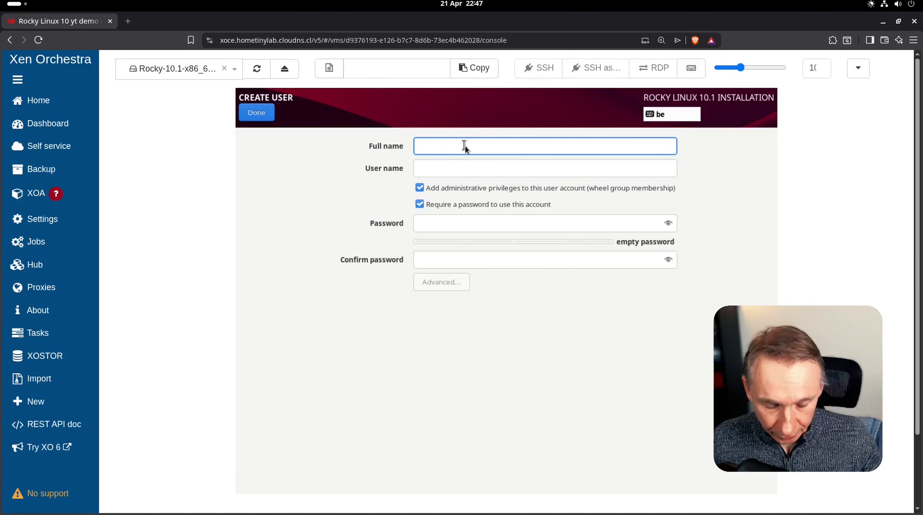
- Create the administrator user with a full name and confirmed password, then begin the installation
type("christophe")
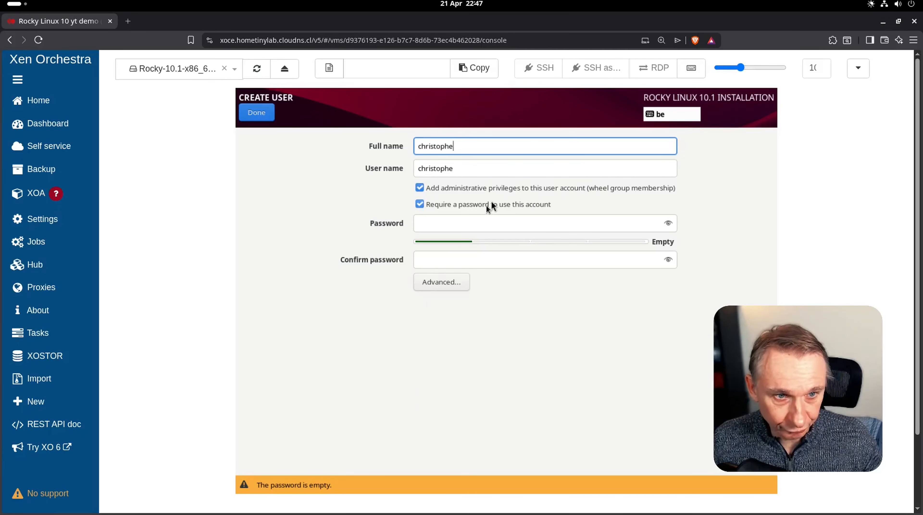
left_click(458, 229)
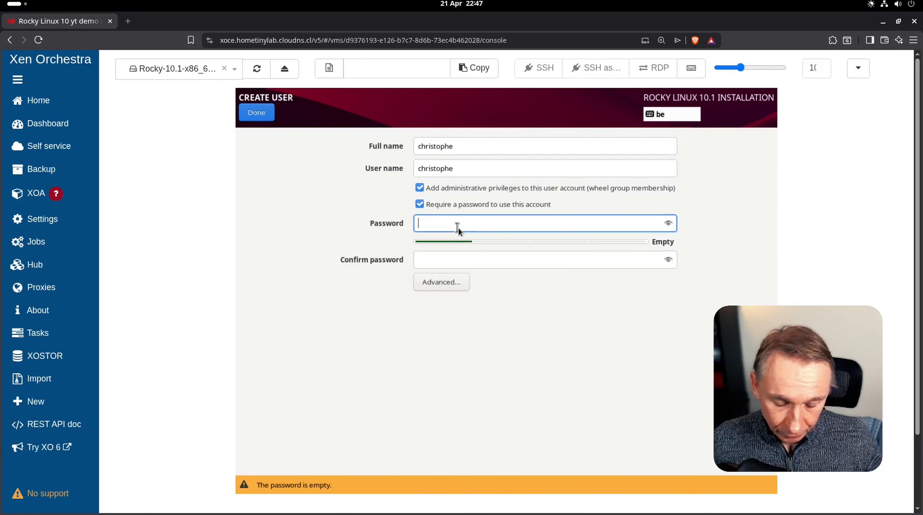
type("●●●●●●●●●●●●")
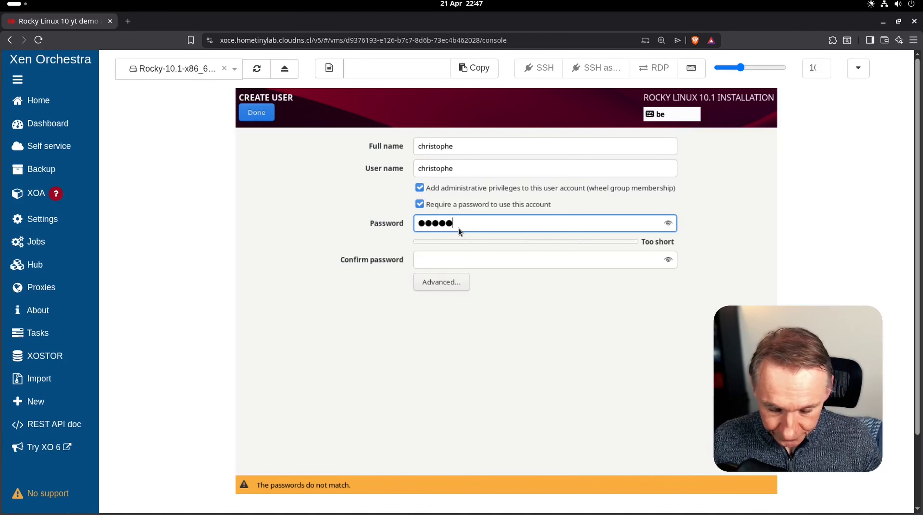
type("●●")
key("Tab")
type("●●●●●●")
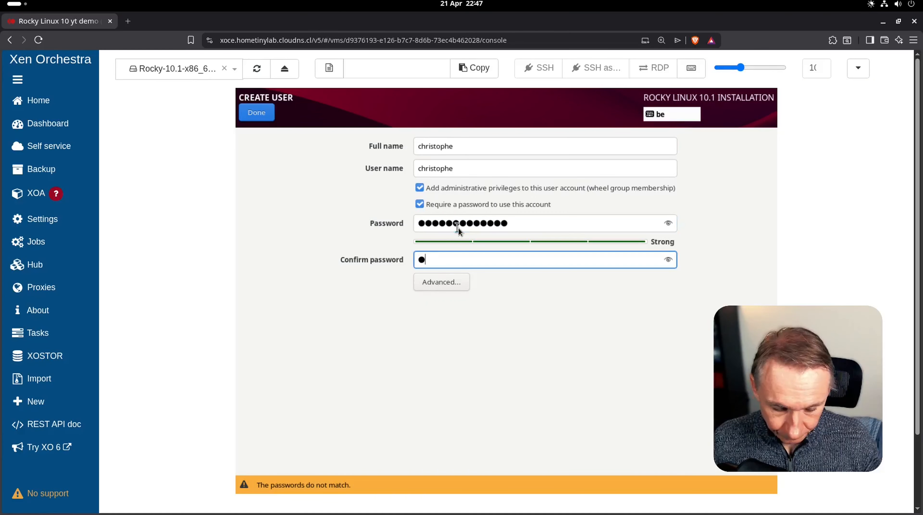
type("●●●●●●●●")
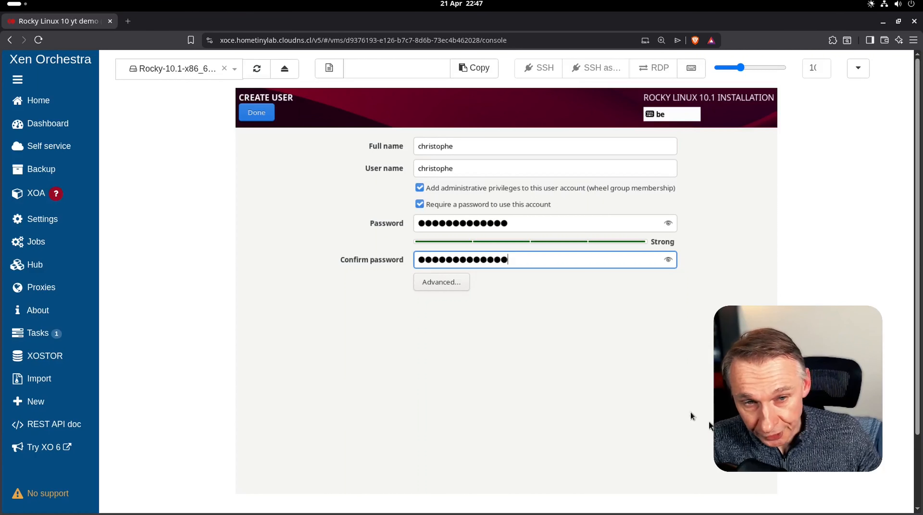
left_click(257, 117)
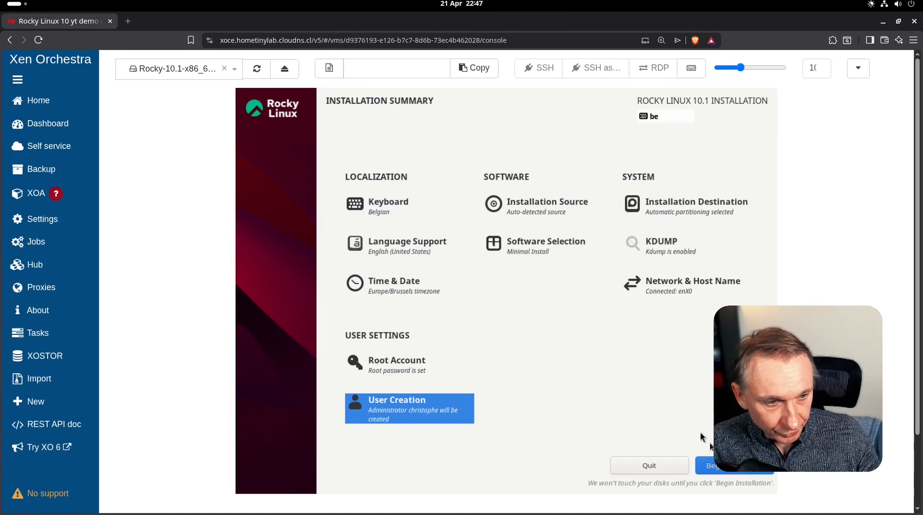
left_click(723, 471)
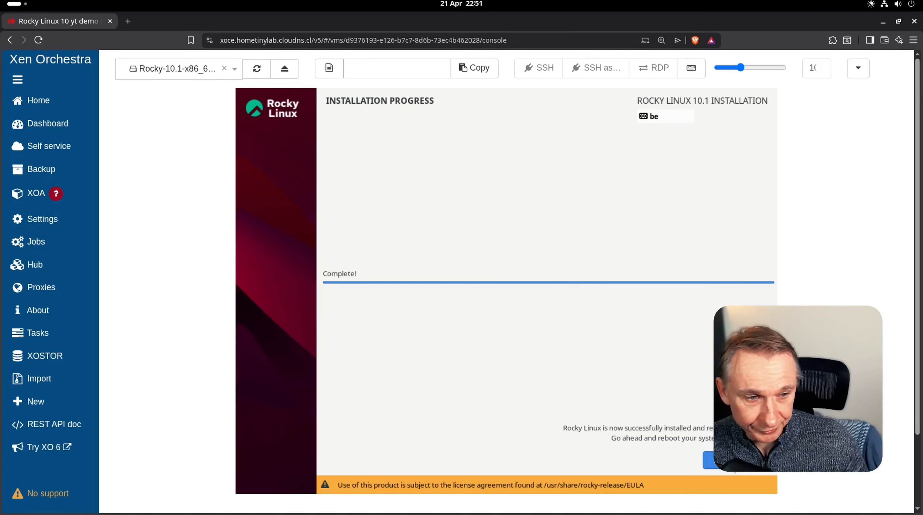
- Reboot the finished install to its login prompt and eject the installation ISO from the VM's drive
left_click(737, 460)
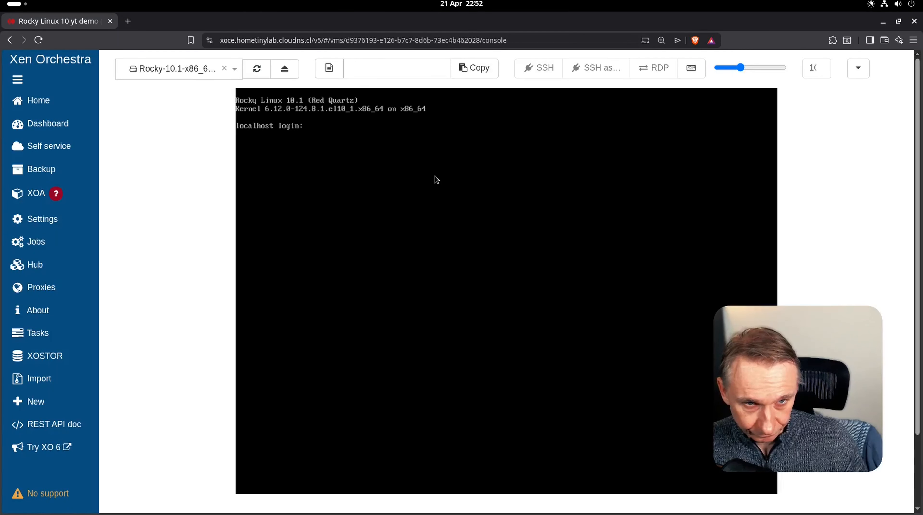
left_click(285, 71)
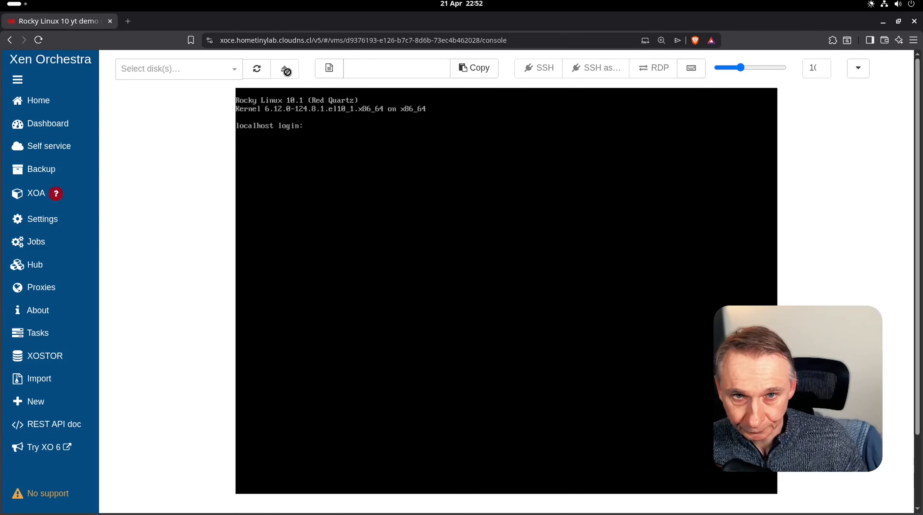
left_click(177, 68)
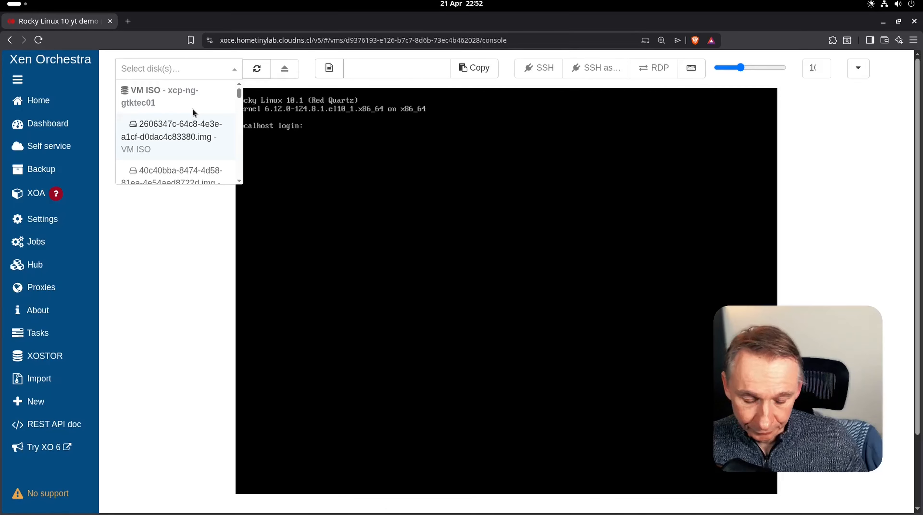
- Insert guest-tools.iso into the VM and log in to the console as root
type("too")
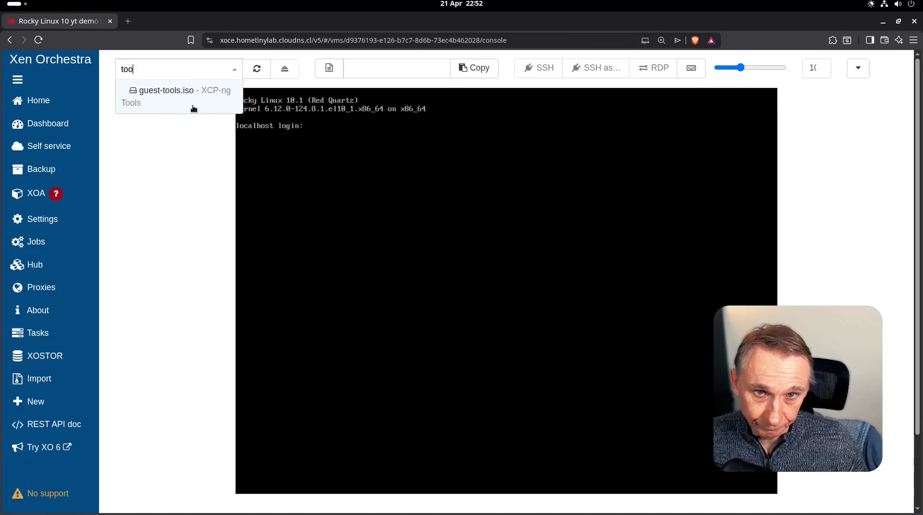
left_click(188, 98)
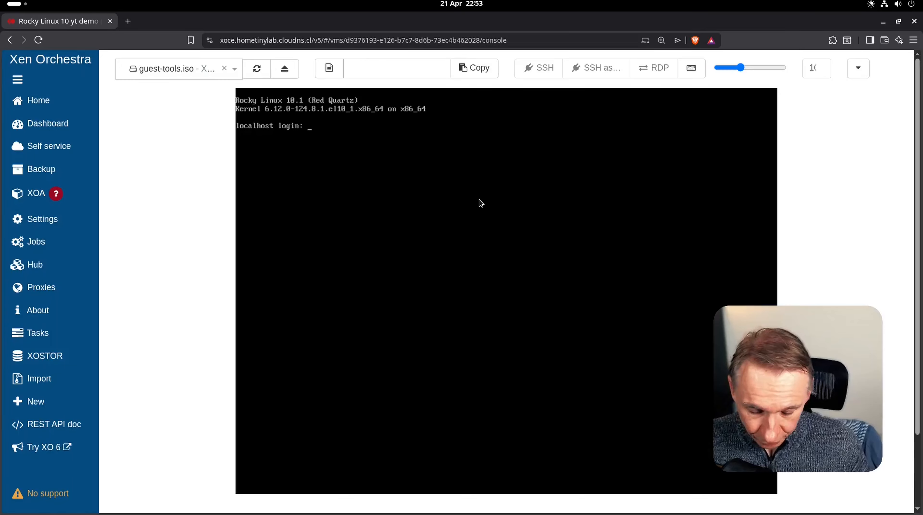
key("Return")
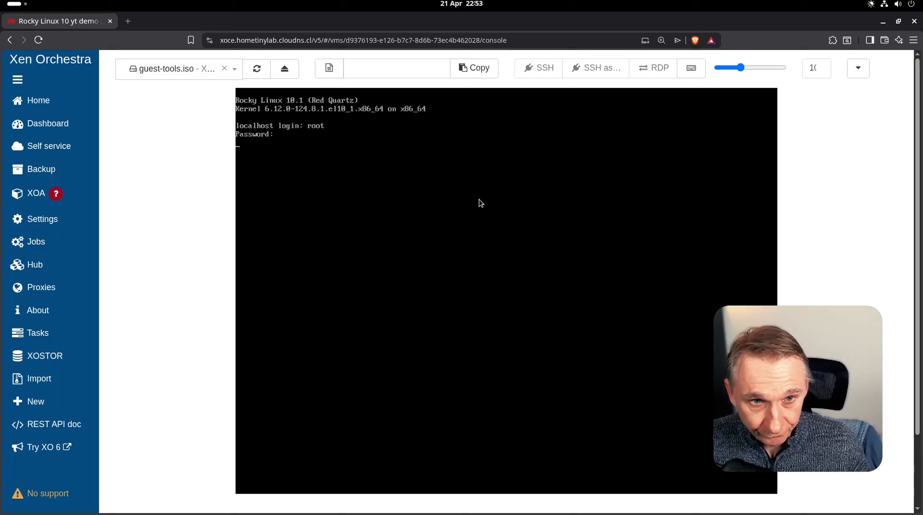
key("Return")
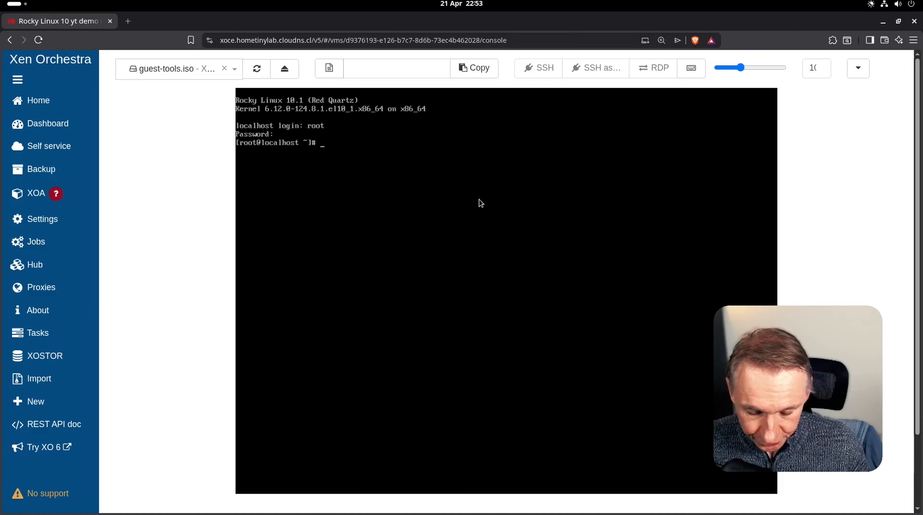
- List the VM's network addresses with ip a, then log out of the console
type("ip a")
key("Return")
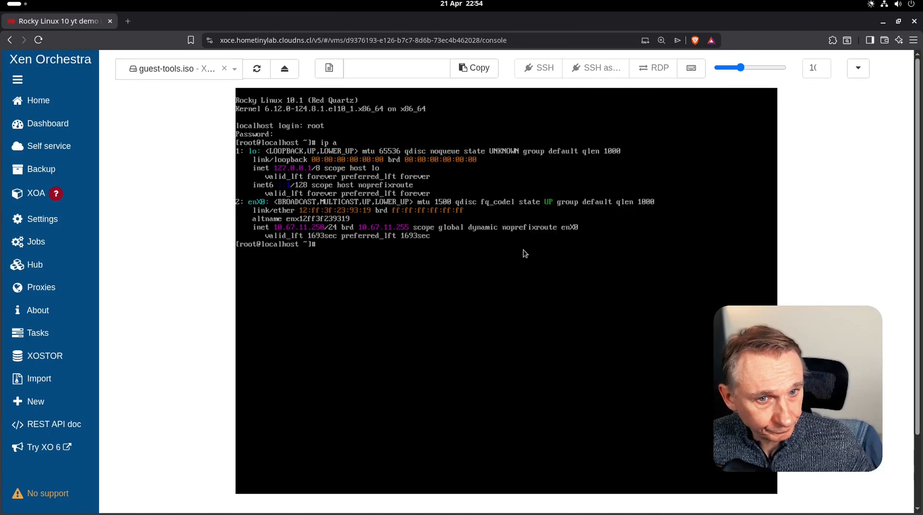
type("exit")
key("Return")
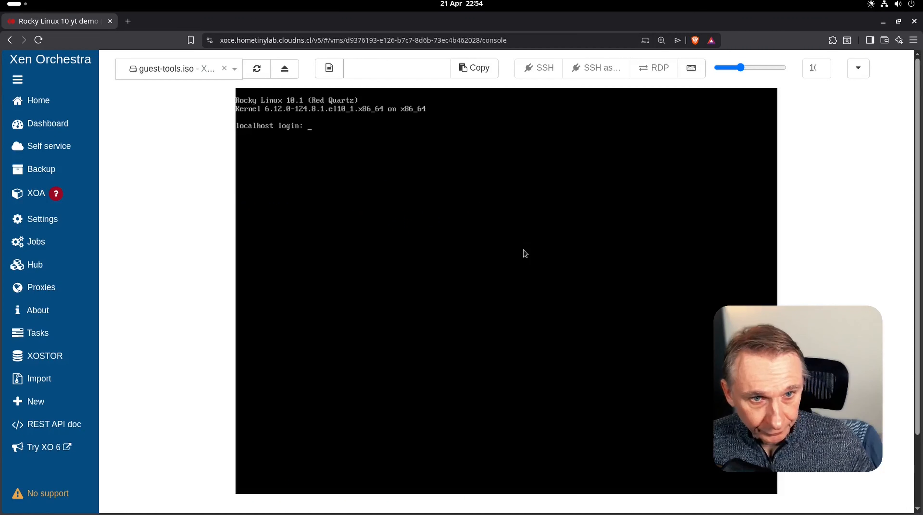
left_click(864, 76)
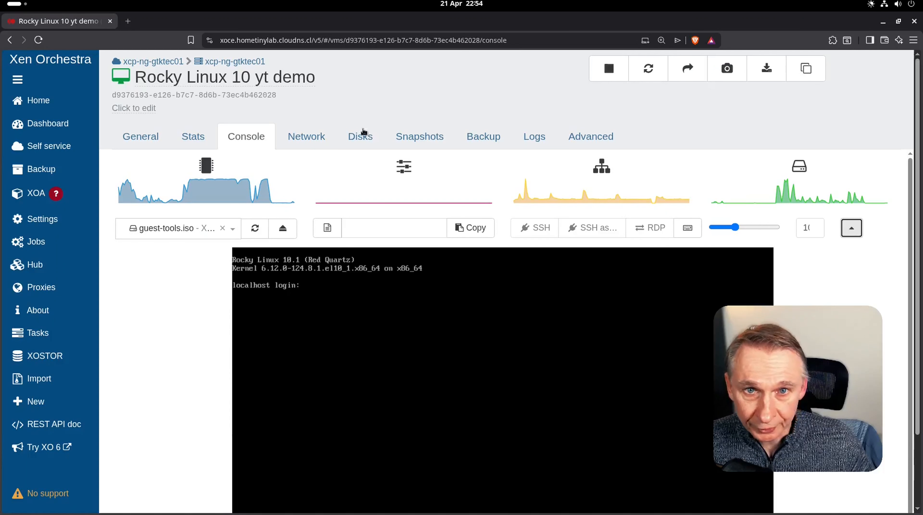
left_click(14, 5)
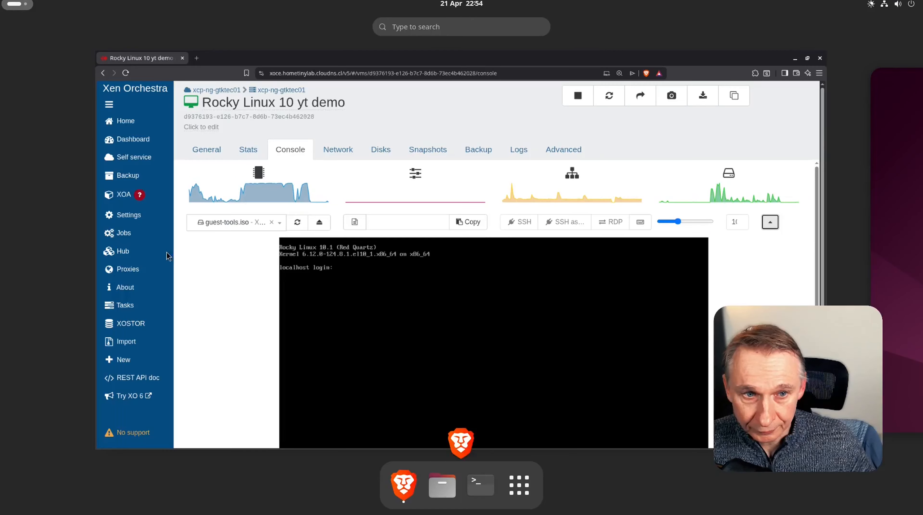
left_click(455, 437)
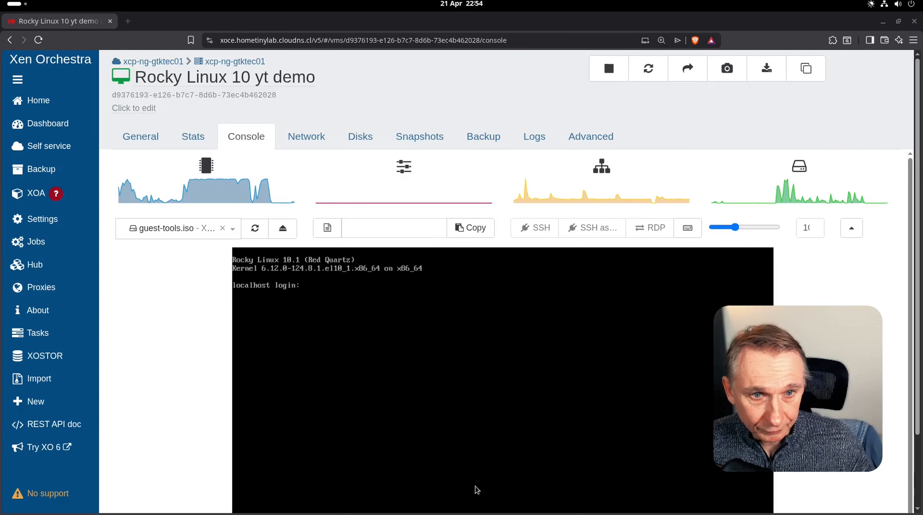
key("ctrl+alt+t")
left_click(581, 45)
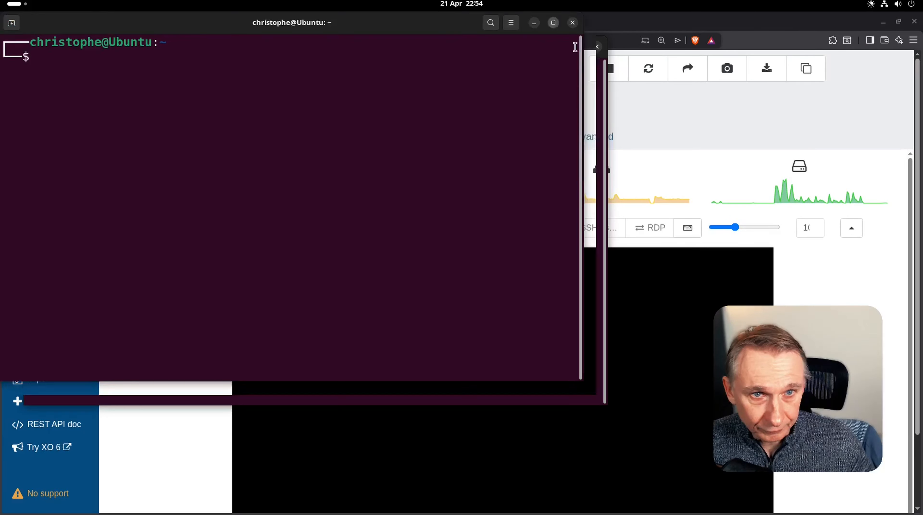
type("ssh root@10.67.11.250")
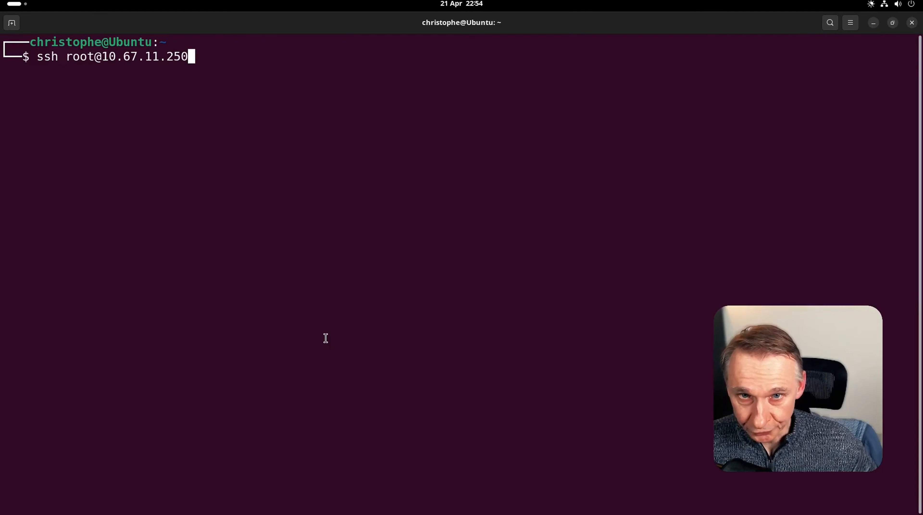
key("Return")
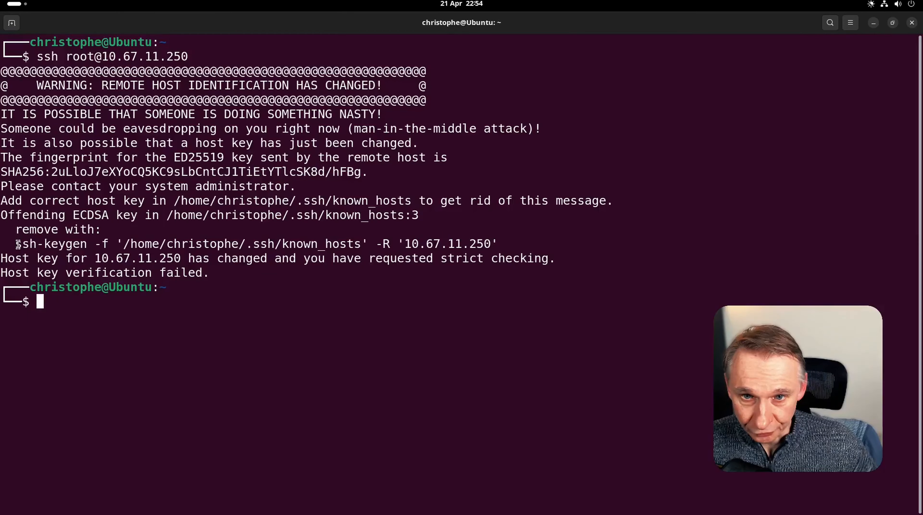
- Copy and run the suggested ssh-keygen -R command to remove the stale host key
left_click_drag(18, 245, 499, 243)
right_click(484, 243)
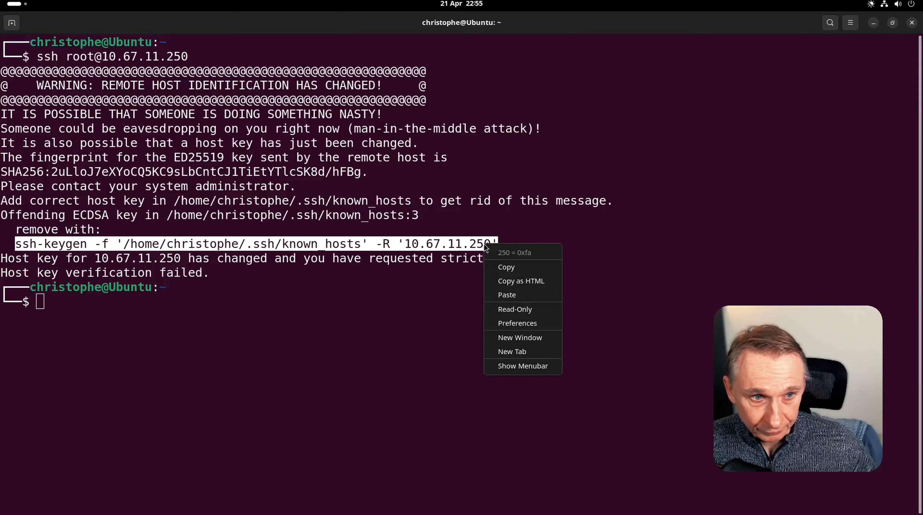
left_click(507, 267)
left_click(241, 300)
right_click(241, 303)
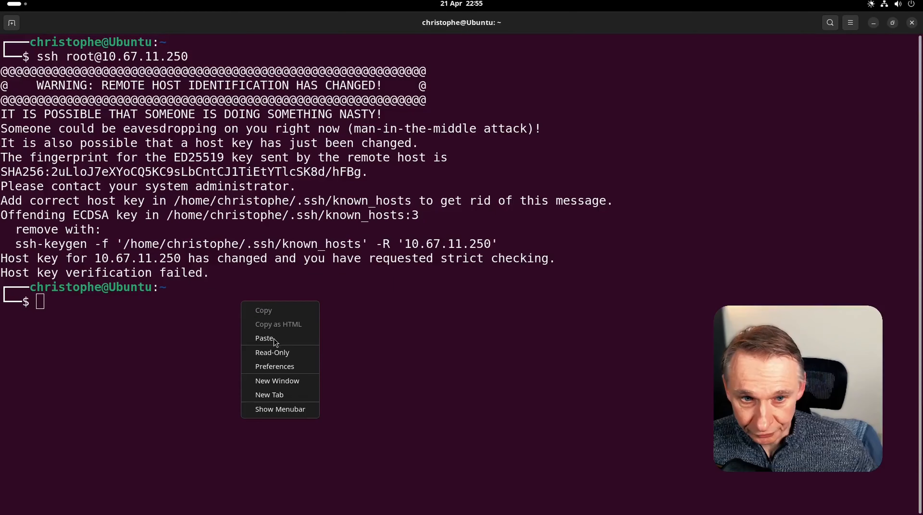
left_click(267, 338)
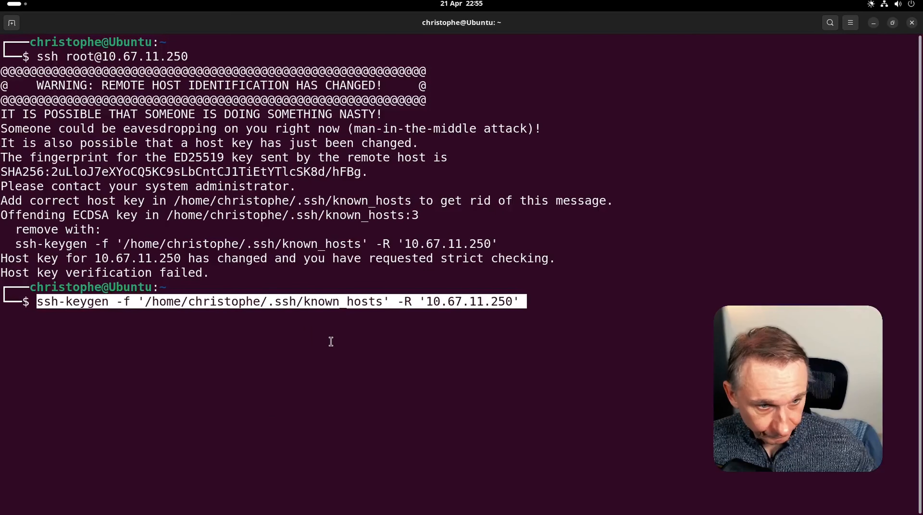
key("Return")
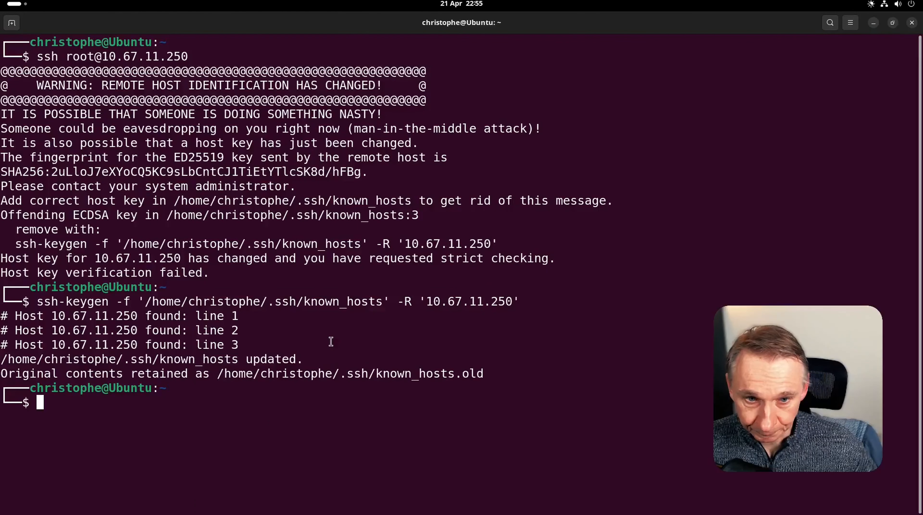
- Retry the SSH login, accept the new host key with yes, and enter the root password
key("Up")
key("Up")
key("Return")
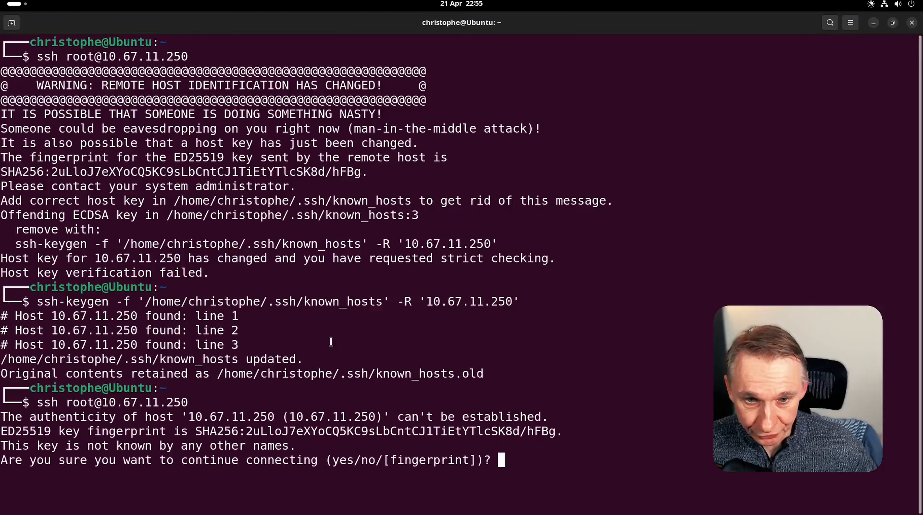
type("yes")
key("Return")
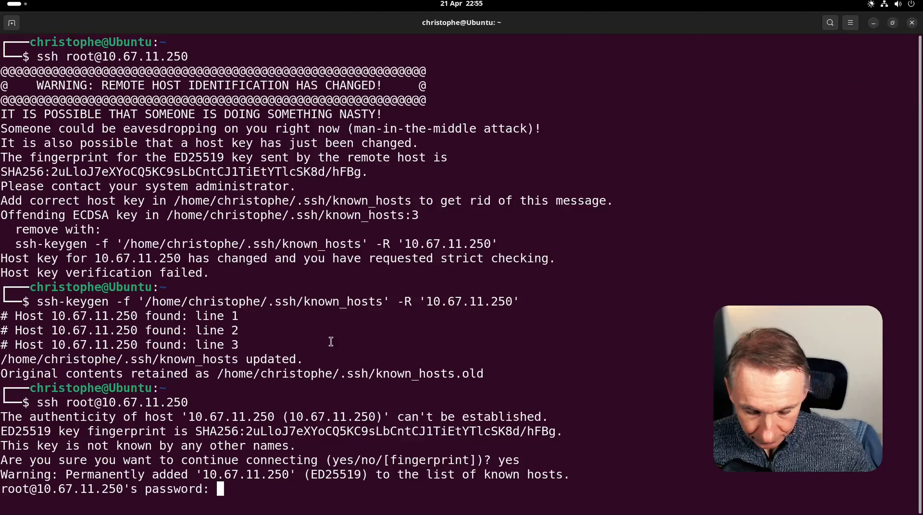
key("Return")
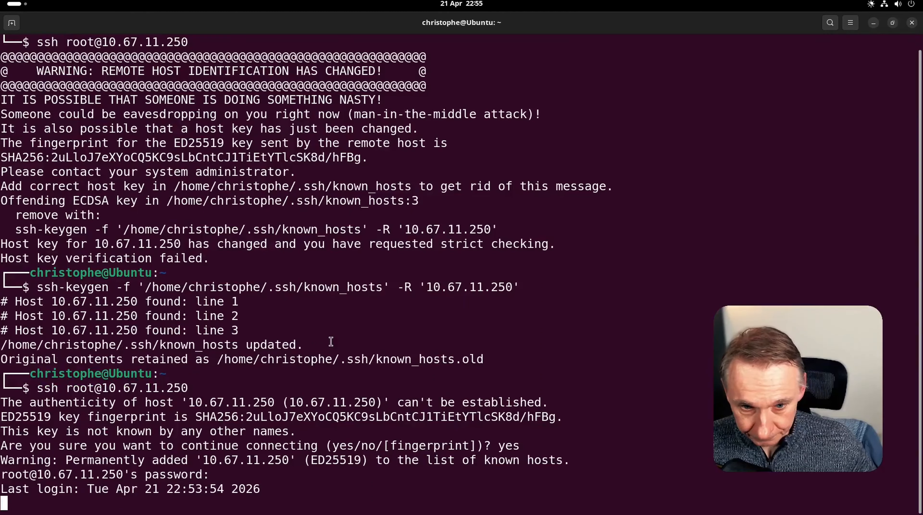
- Clear the screen and run dnf update -y until all packages update Complete!
type("clear")
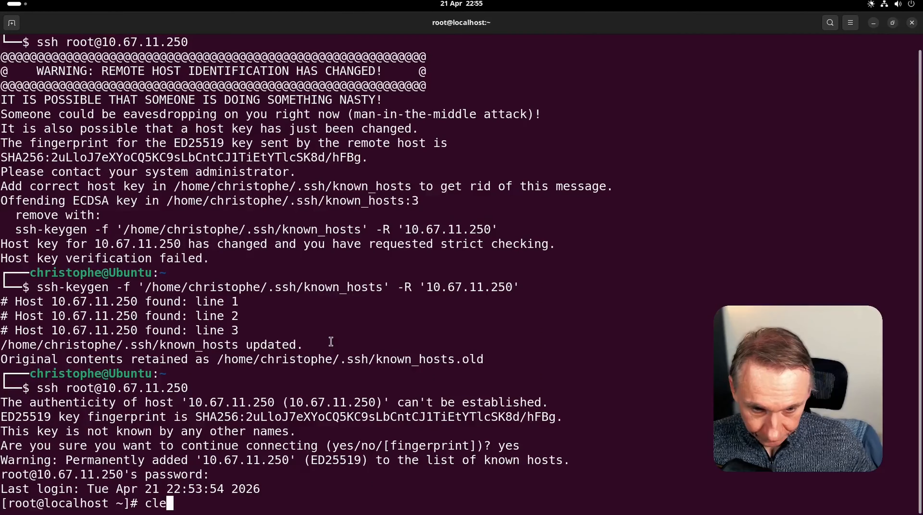
key("Return")
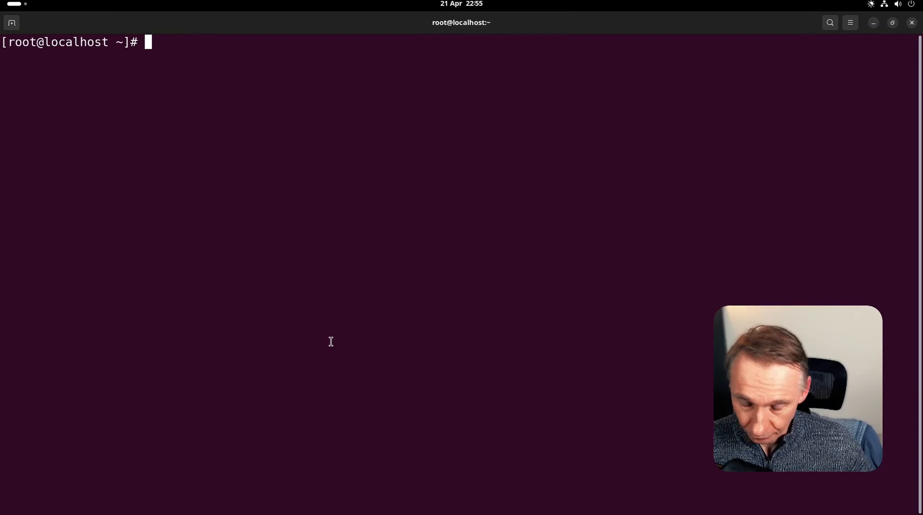
type("dnf ")
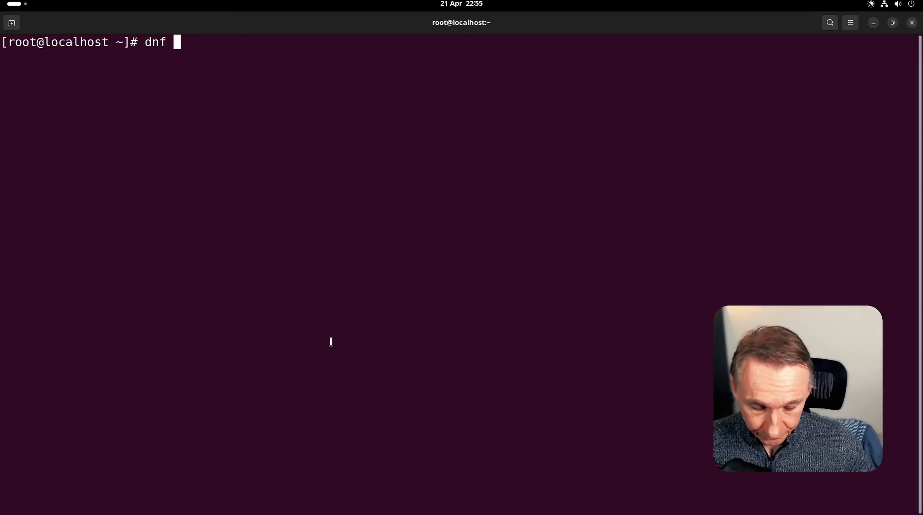
type("update ")
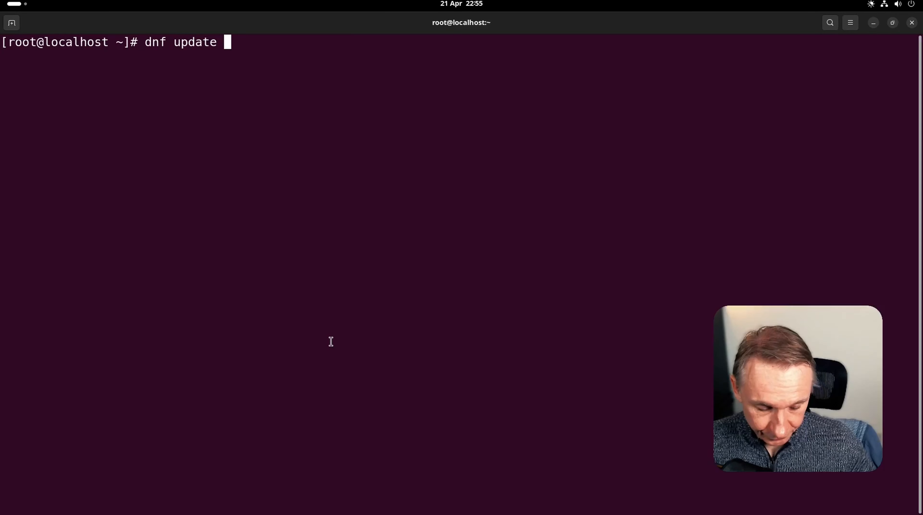
type("-y")
key("Return")
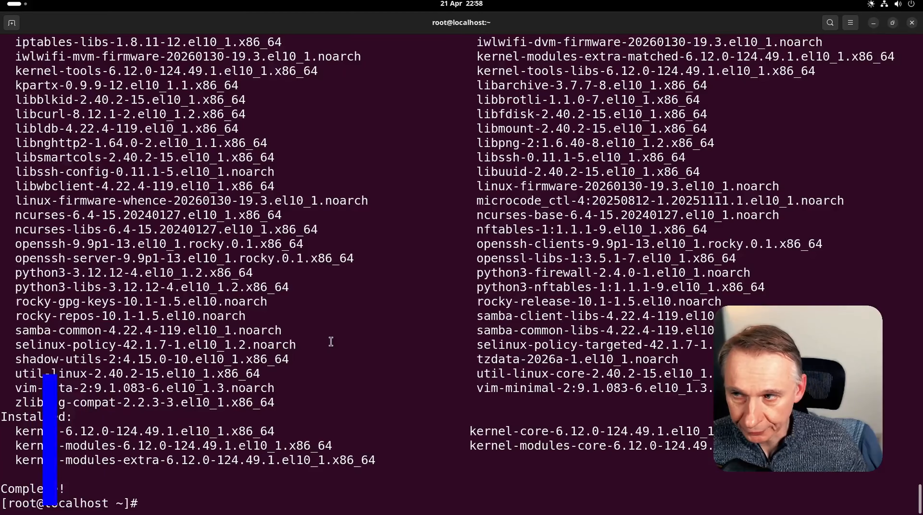
type("cl")
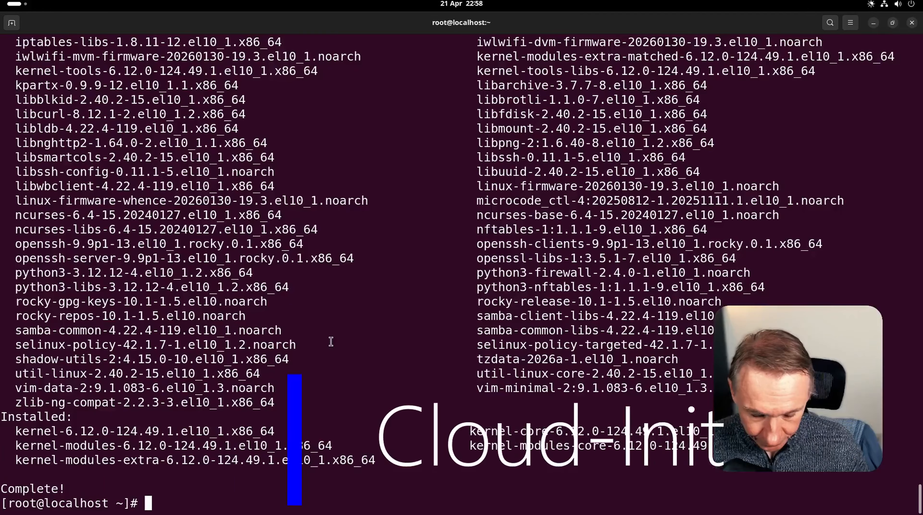
type("ear")
- Install cloud-init 24.4-6 and its 20 dependencies with dnf install cloud-init -y, then clear
key("Return")
type("d")
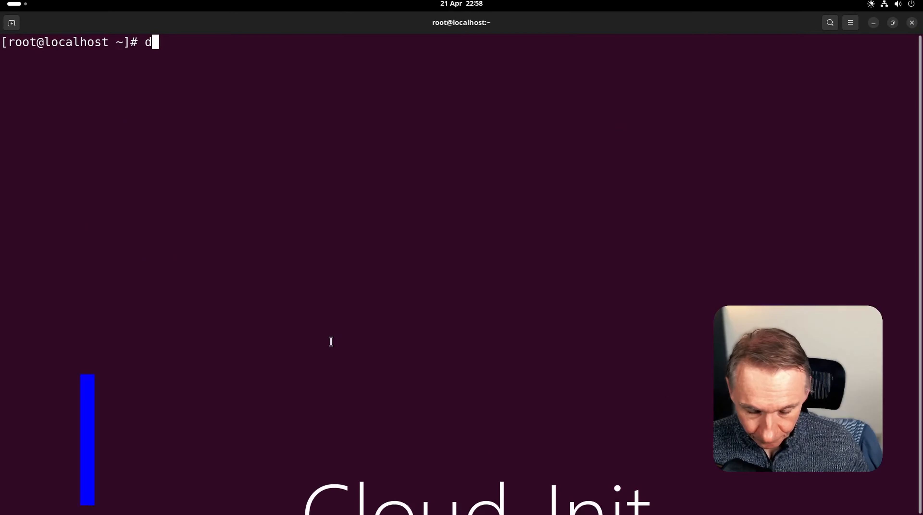
type("nf instal")
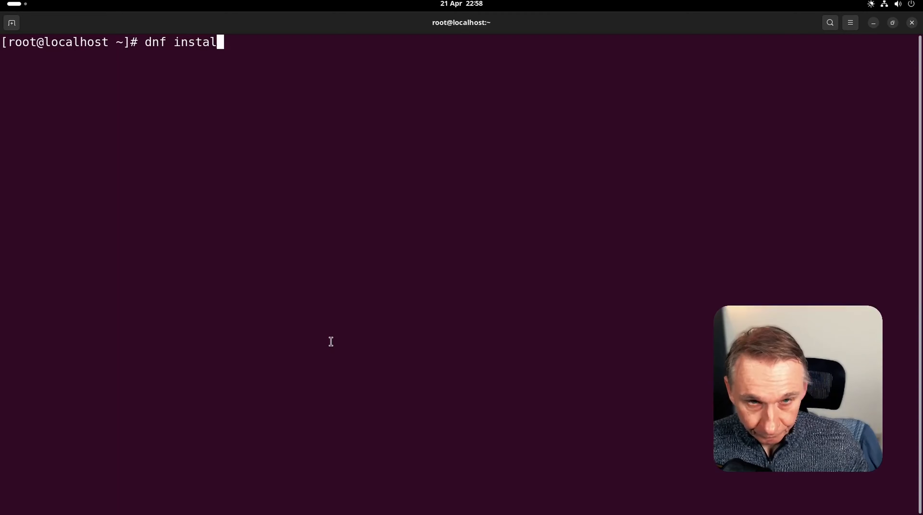
type("l clou")
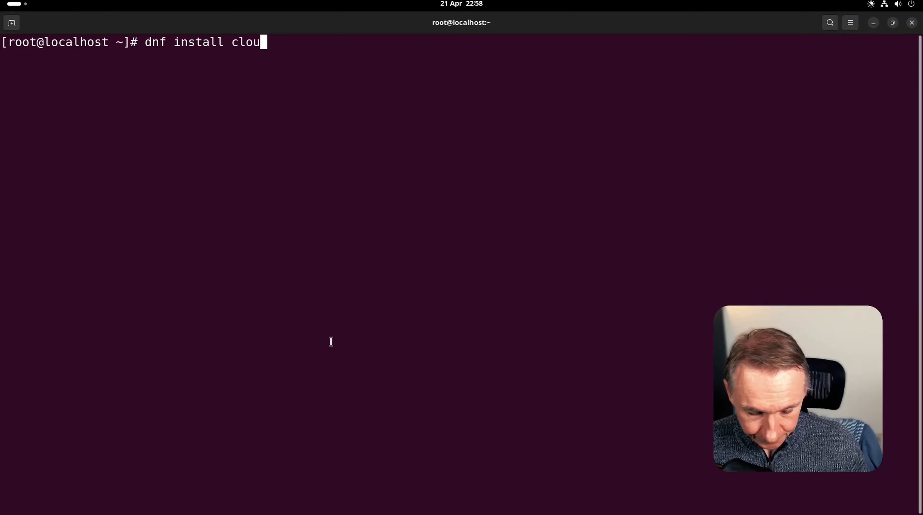
type("d-init ")
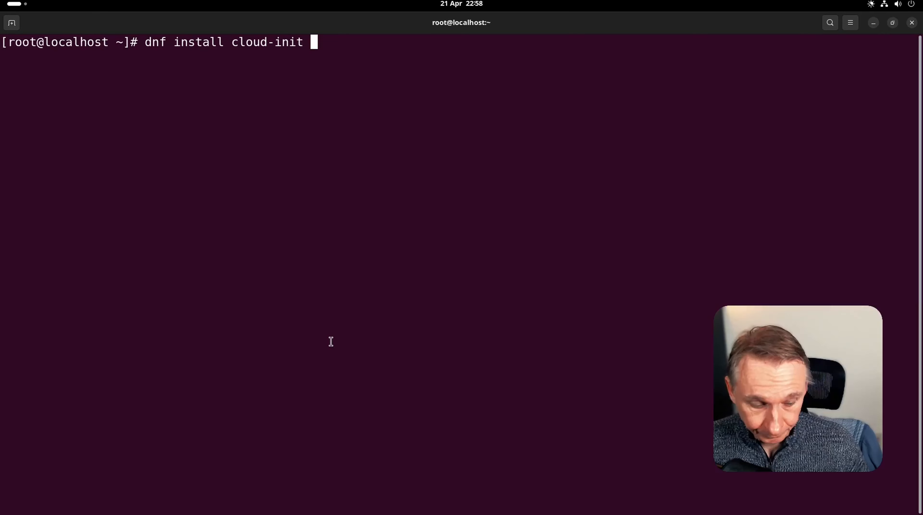
type("-y")
key("Return")
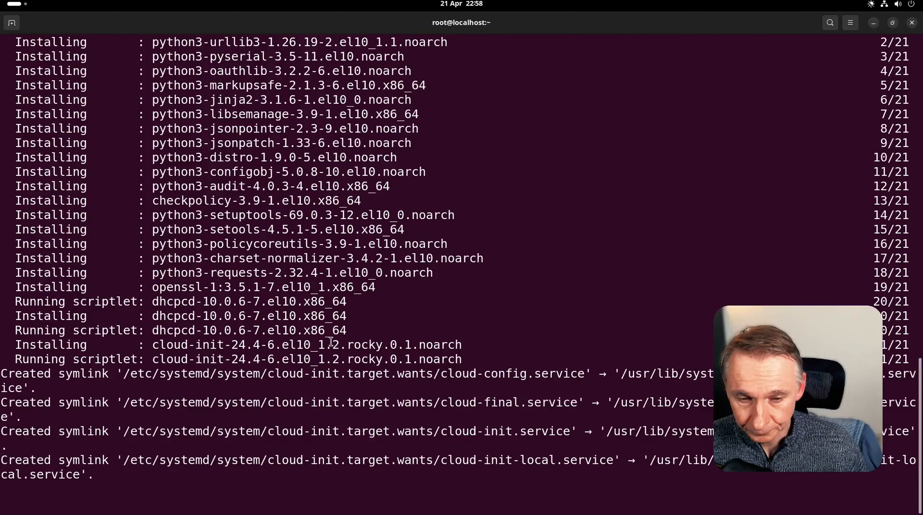
type("cl")
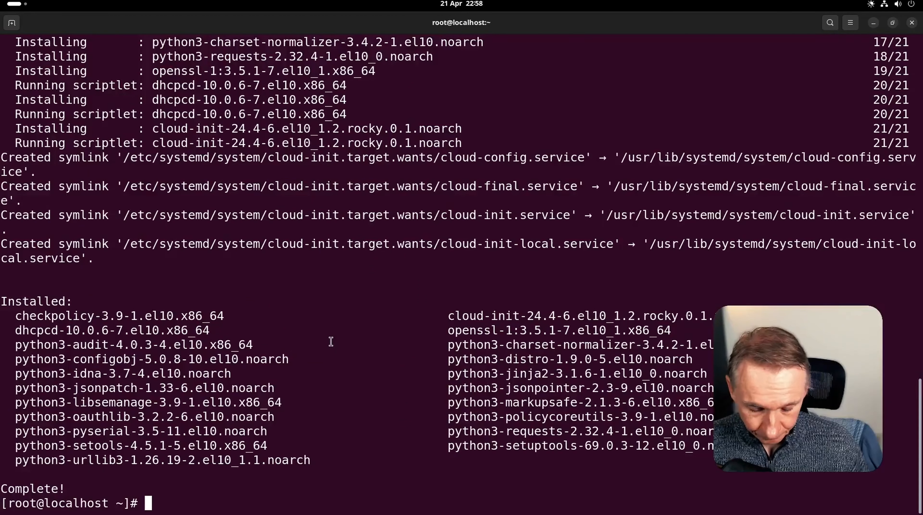
type("ear")
key("Return")
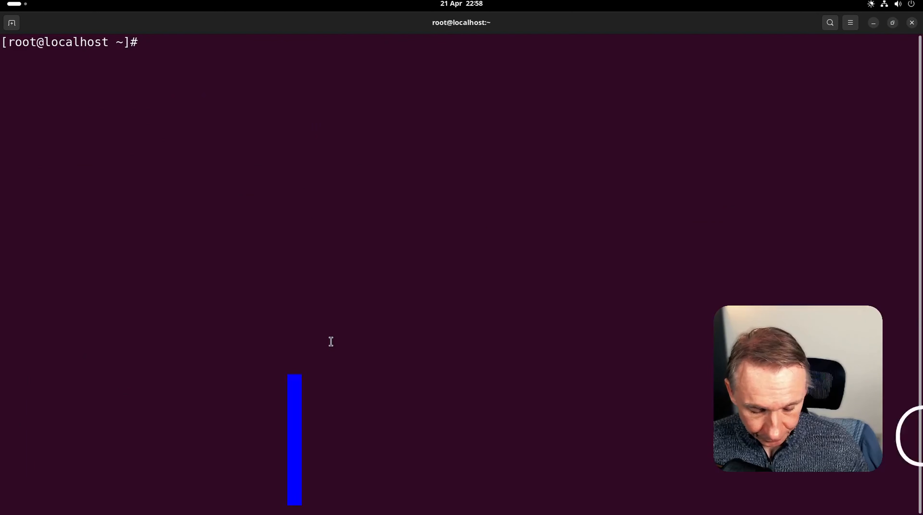
- Mount /dev/cdrom at /mnt and run /mnt/Linux/install.sh, answering y, then clear the screen
type("mount /dev")
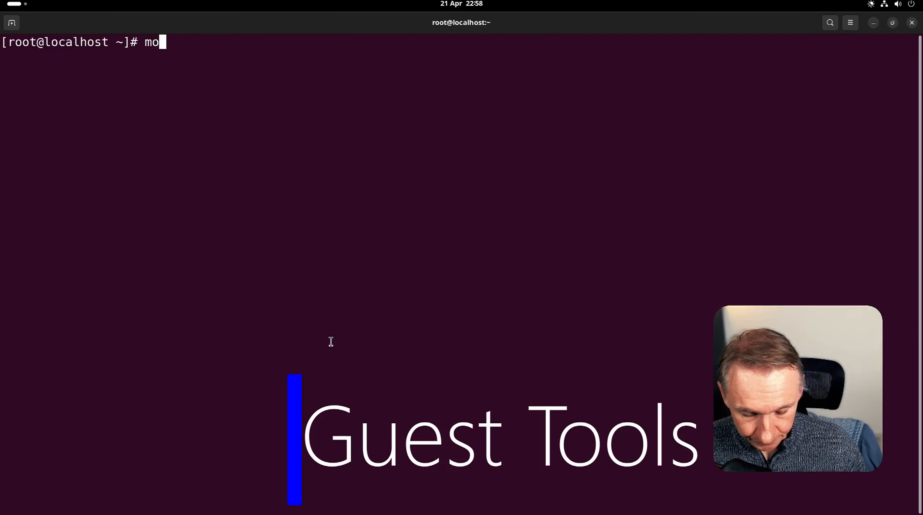
type("/cdrom /mnt")
key("Return")
type("/mnt/LI")
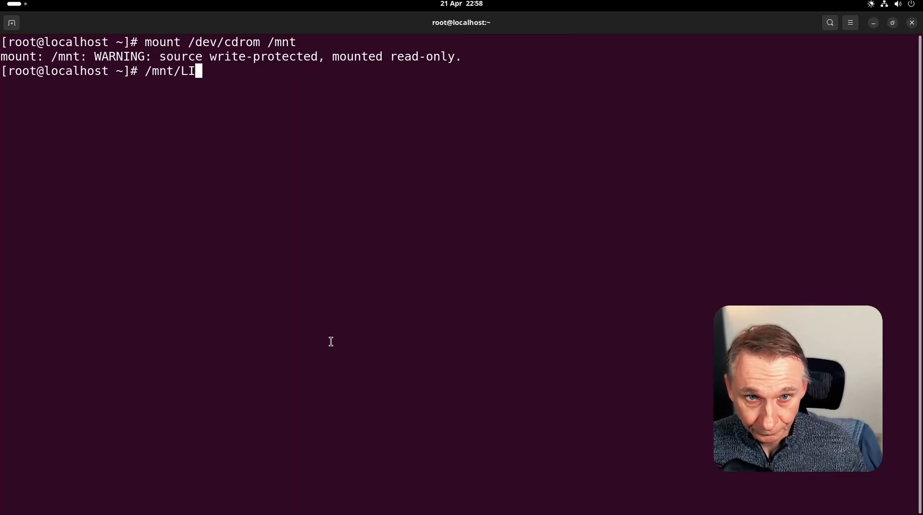
key("Tab")
type("install.sh")
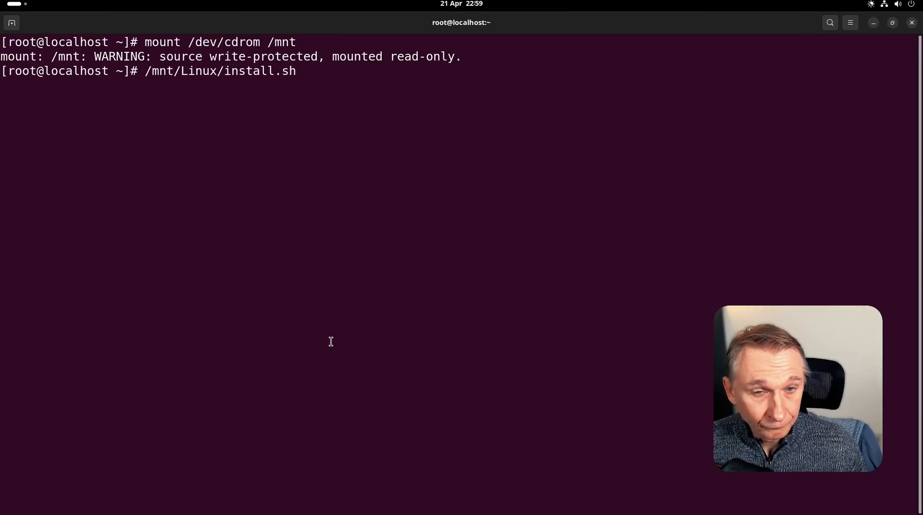
key("Return")
type("y")
key("Return")
key("Return")
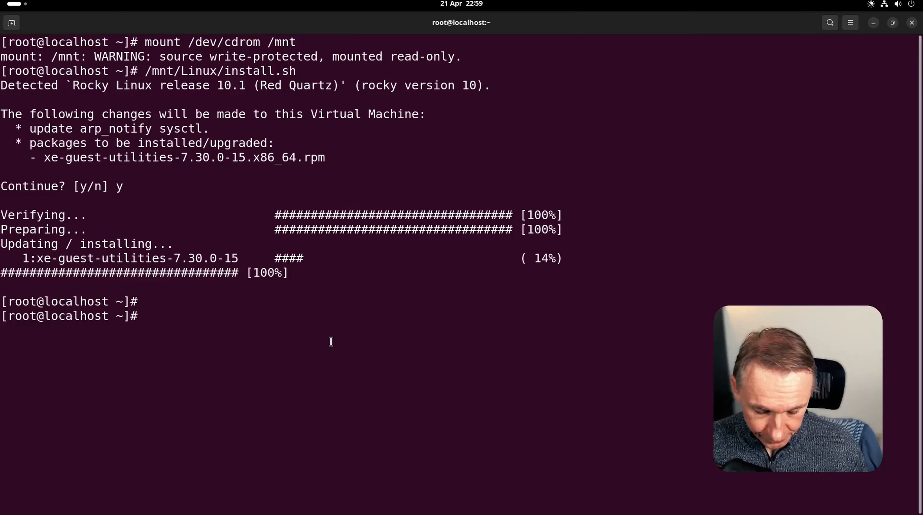
type("clear")
key("Return")
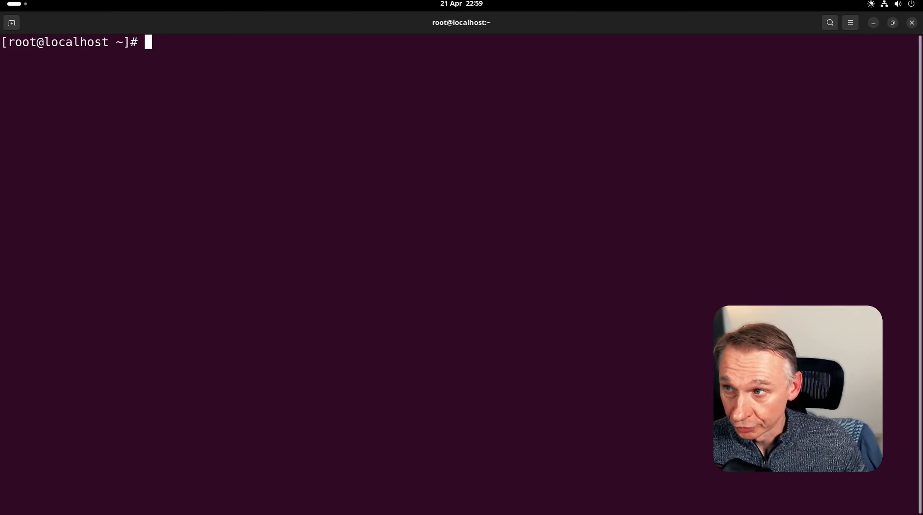
- Write /etc/cloud/cloud.cfg.d/99_xcp.cfg setting datasource_list to NoCloud, ConfigDrive, None
right_click(238, 92)
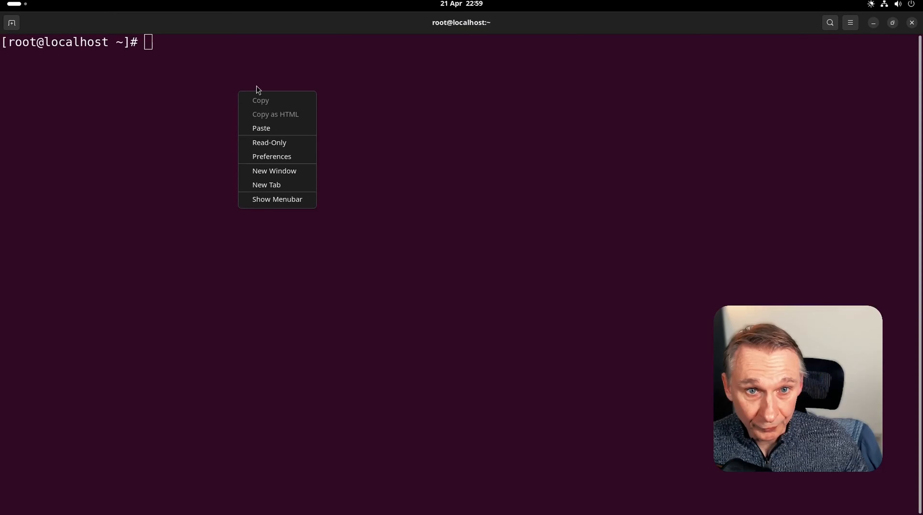
left_click(265, 129)
key("Right")
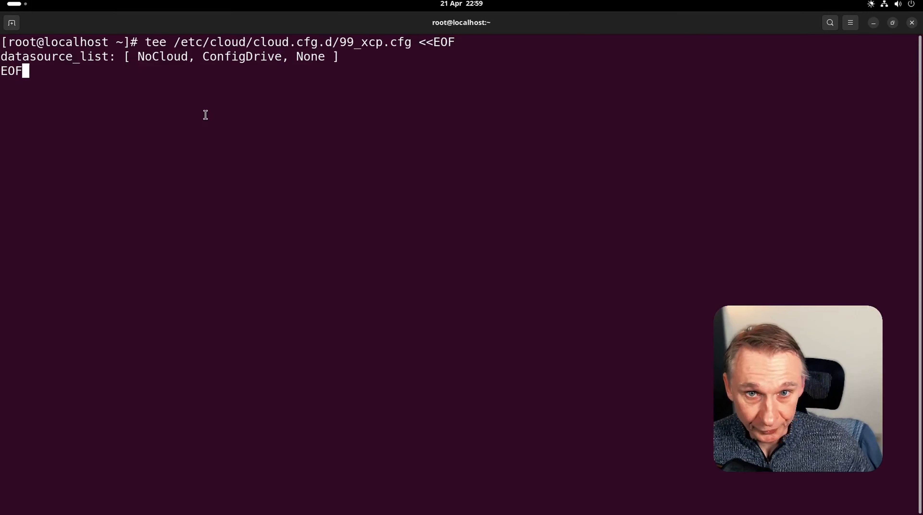
key("Return")
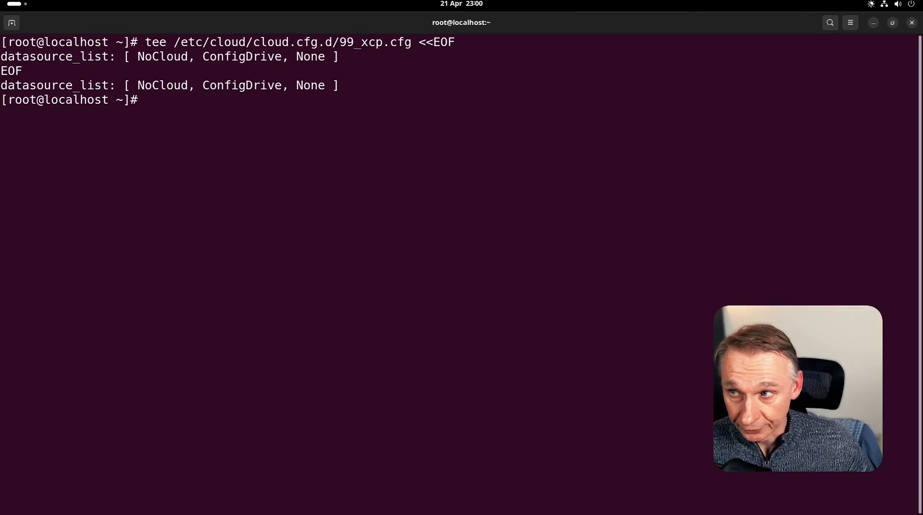
- Enable and start the four cloud-init services with systemctl enable --now
right_click(189, 123)
left_click(205, 159)
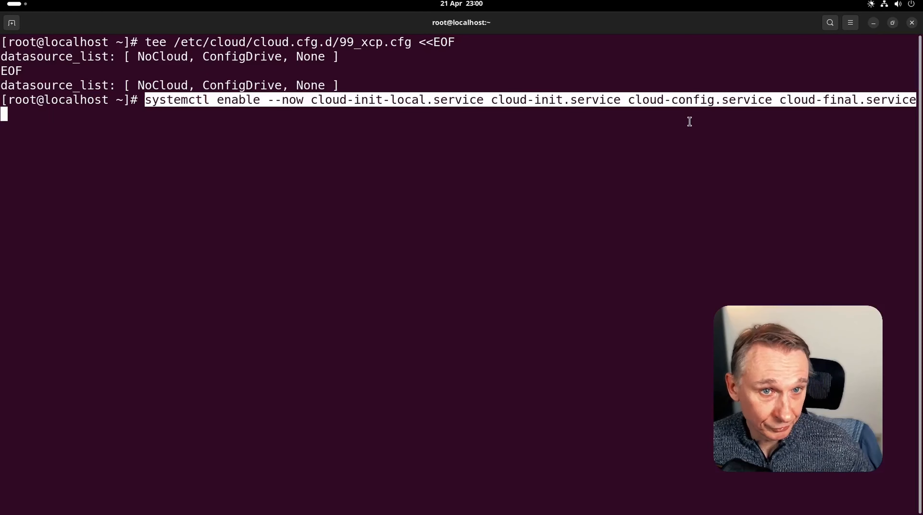
key("Return")
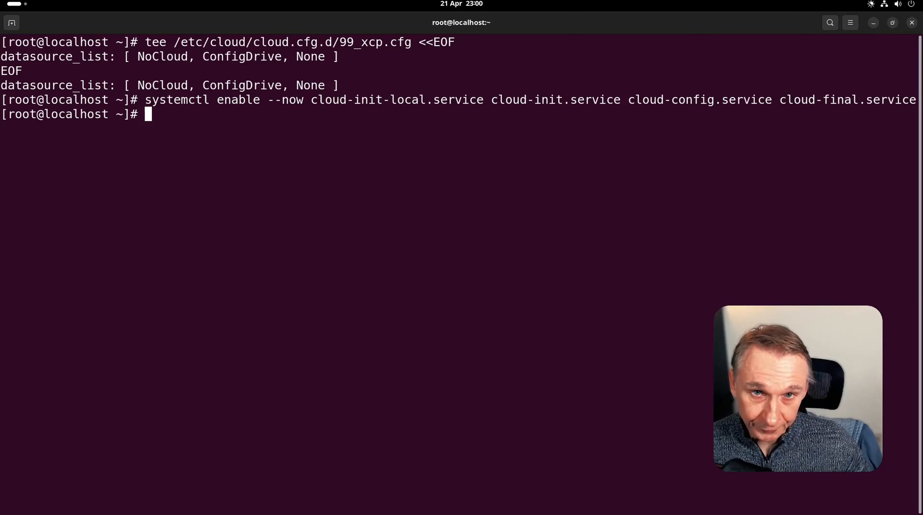
- Write /etc/sysctl.d/70-disable-ipv6.conf to disable IPv6 and apply it with sysctl --system
right_click(288, 167)
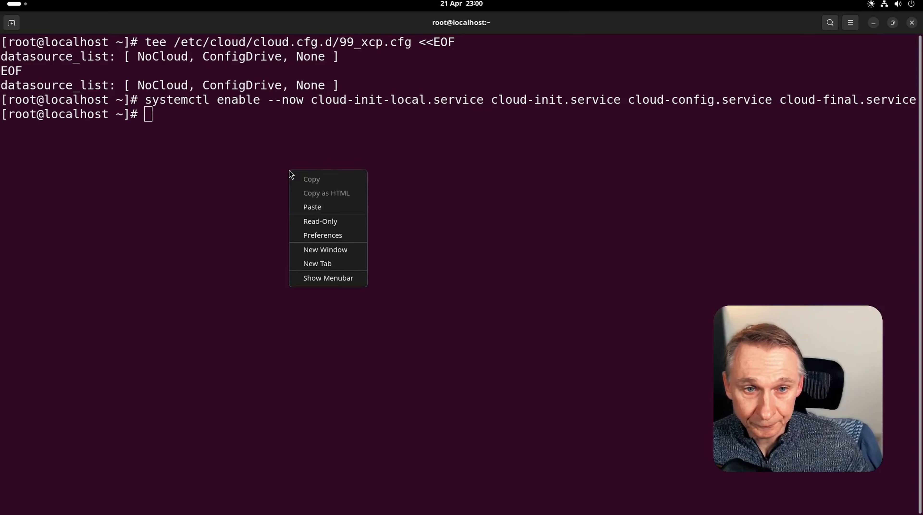
left_click(306, 206)
key("Right")
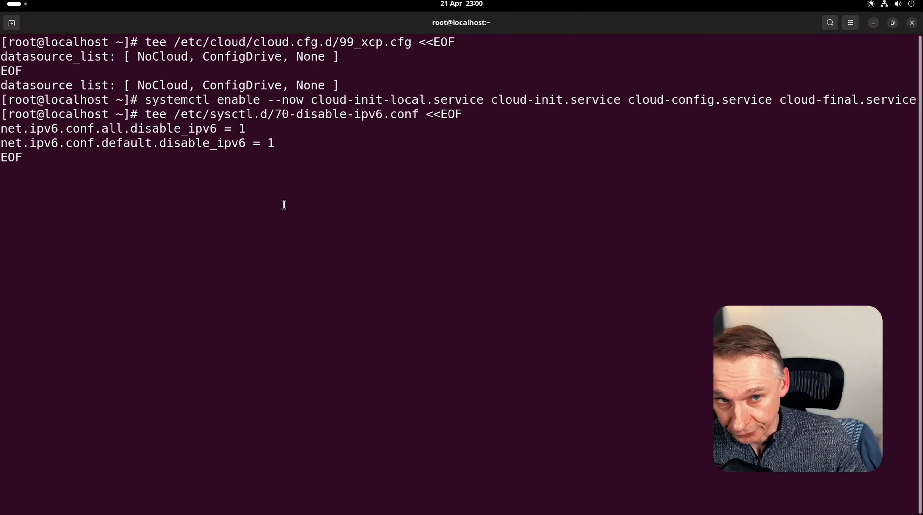
key("Return")
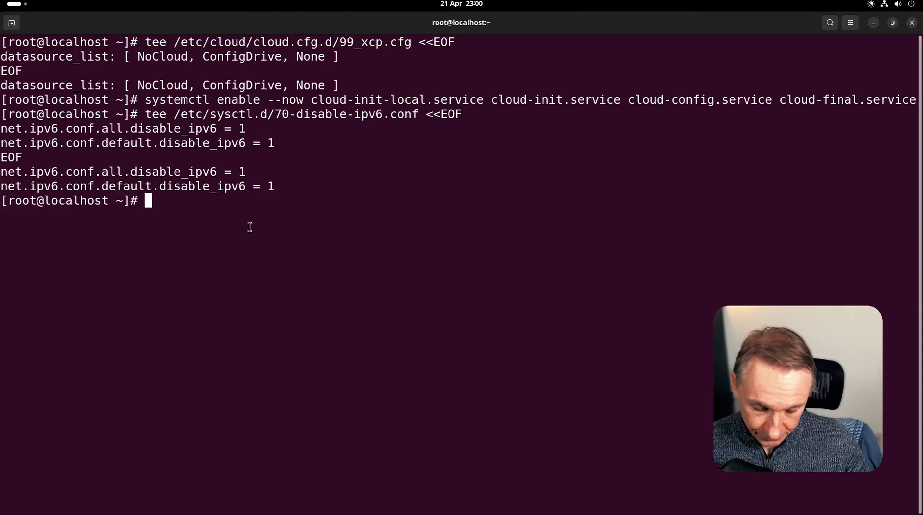
type("sys")
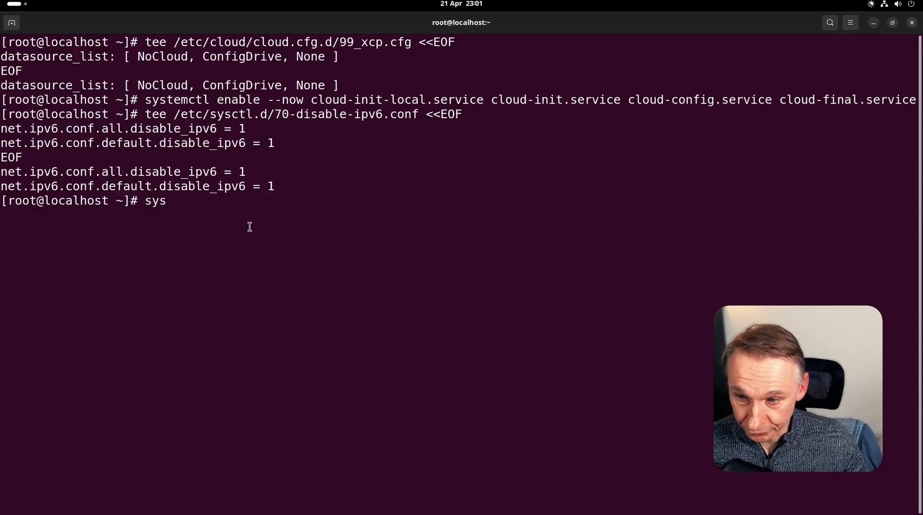
type("ct")
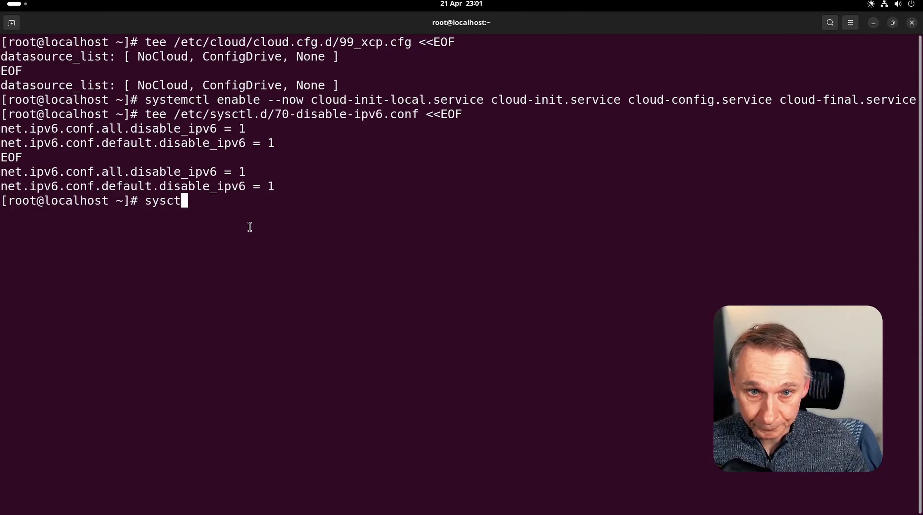
type("l --s")
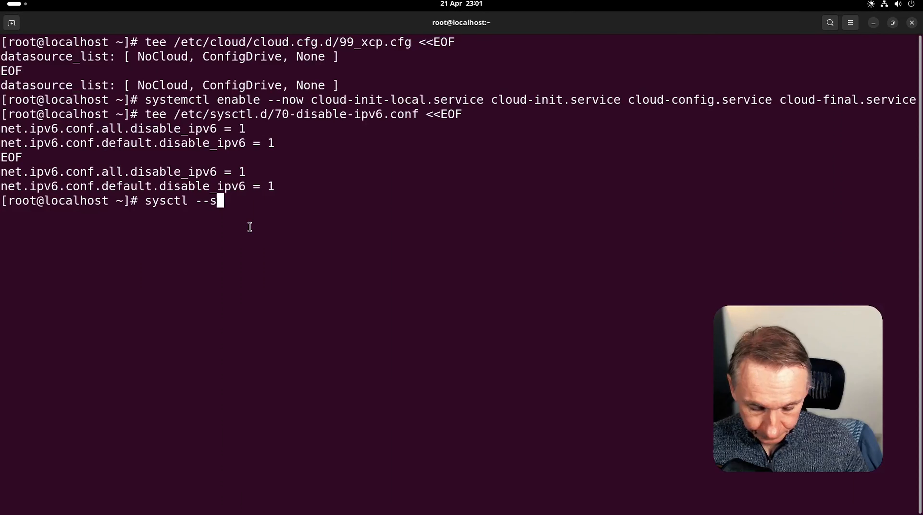
type("ystem")
key("Return")
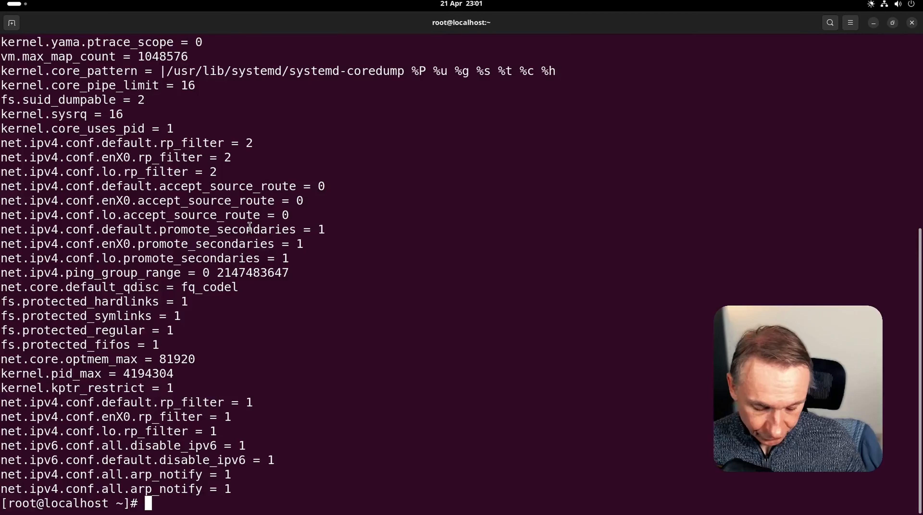
- Confirm with ip a that enX0 keeps only 10.67.11.250/24, then clear the screen
type("ip a")
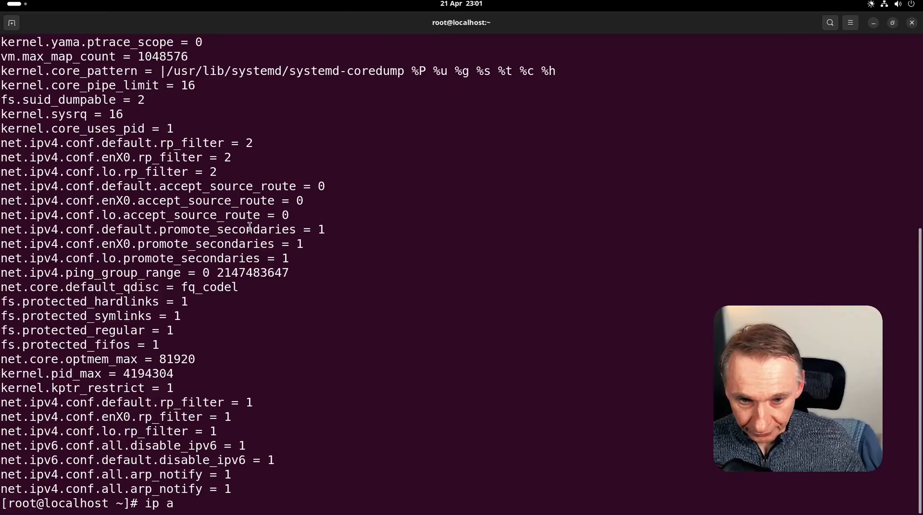
key("Return")
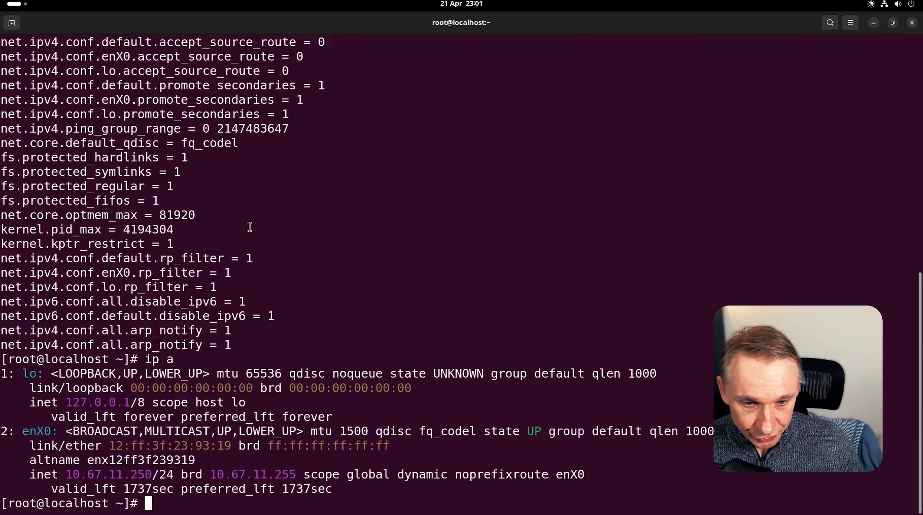
type("clear")
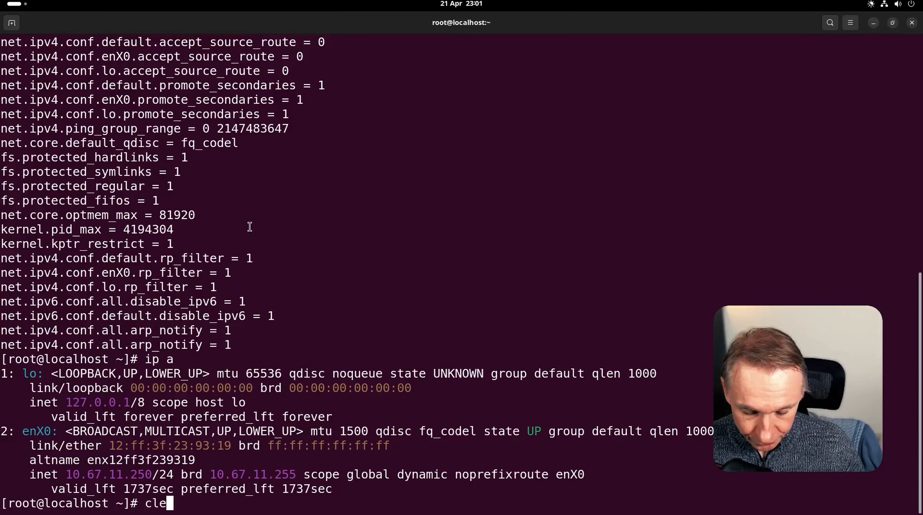
key("Return")
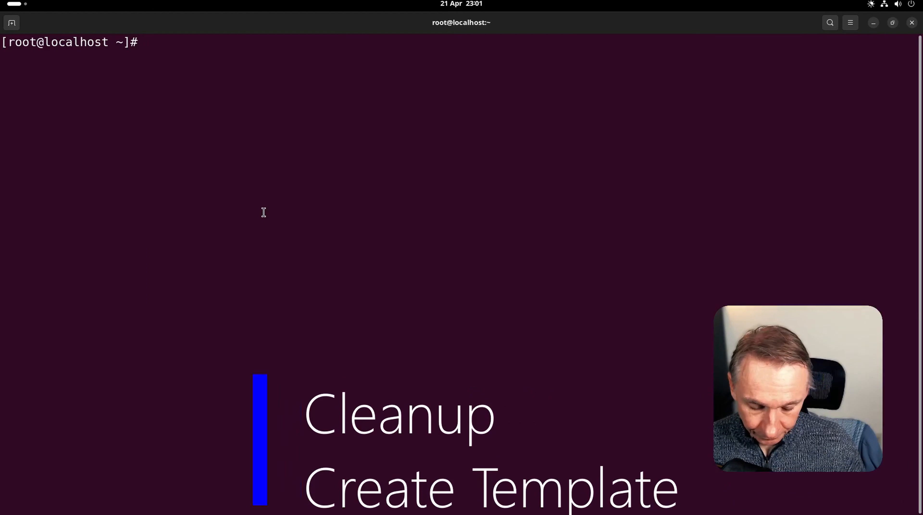
- Run cloud-init clean --logs, correcting the mistyped -logs option
type("cloud")
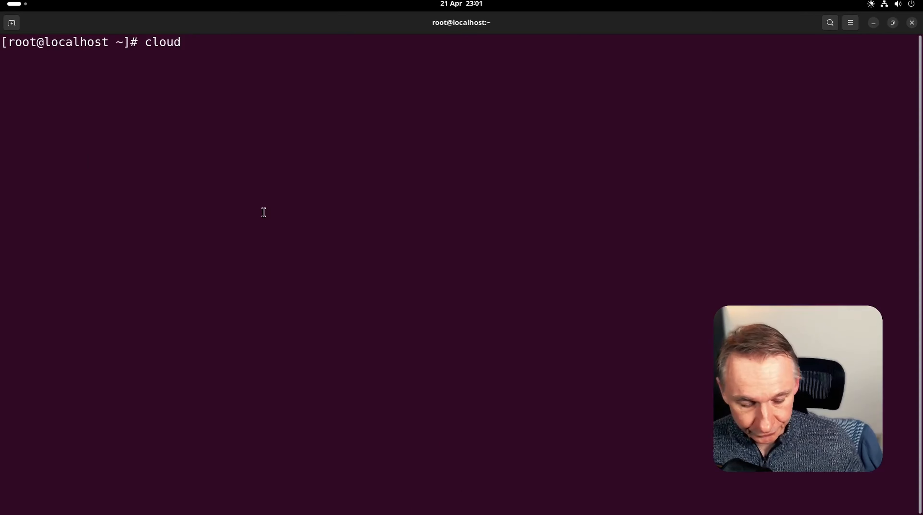
type("-ini")
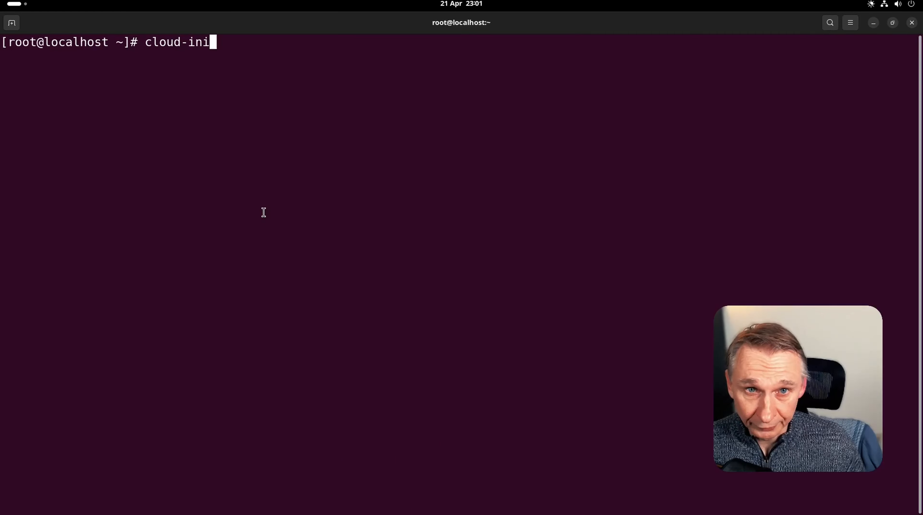
type("t clean")
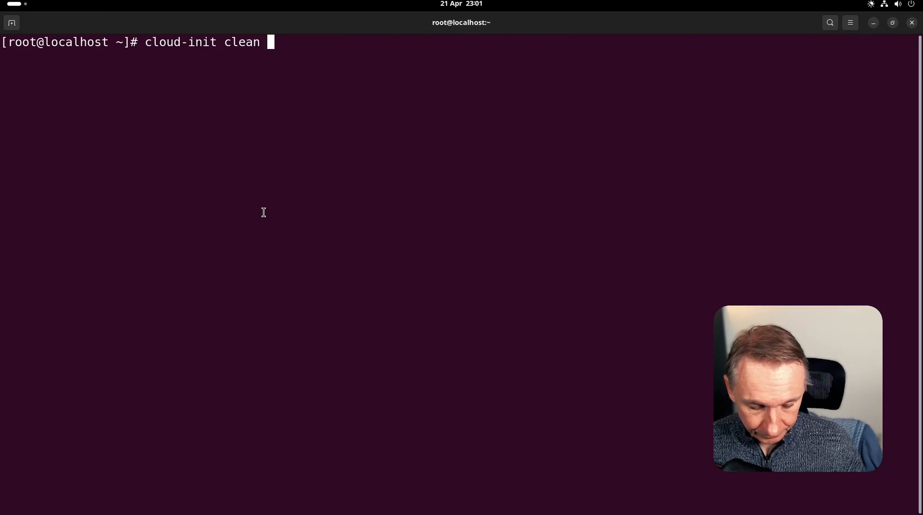
type(" -logs")
key("Return")
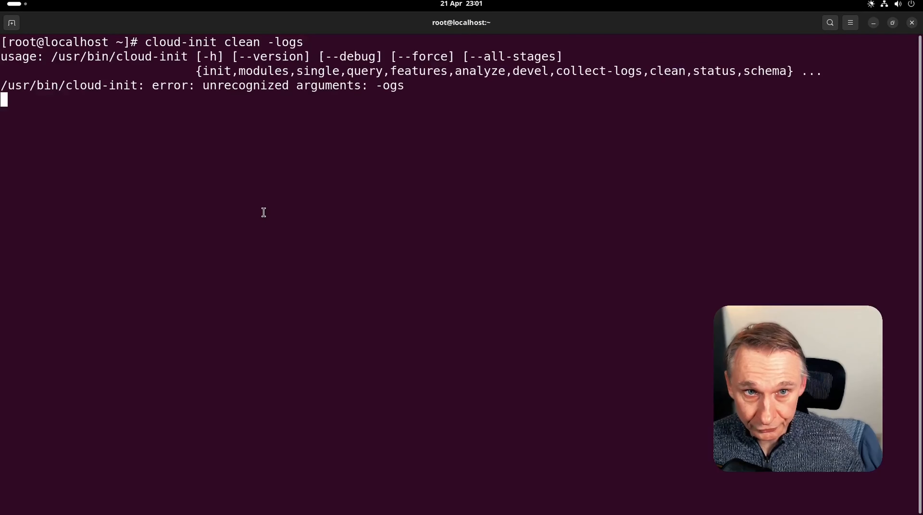
key("Up")
key("Left")
key("Left")
key("Left")
key("Left")
type("-")
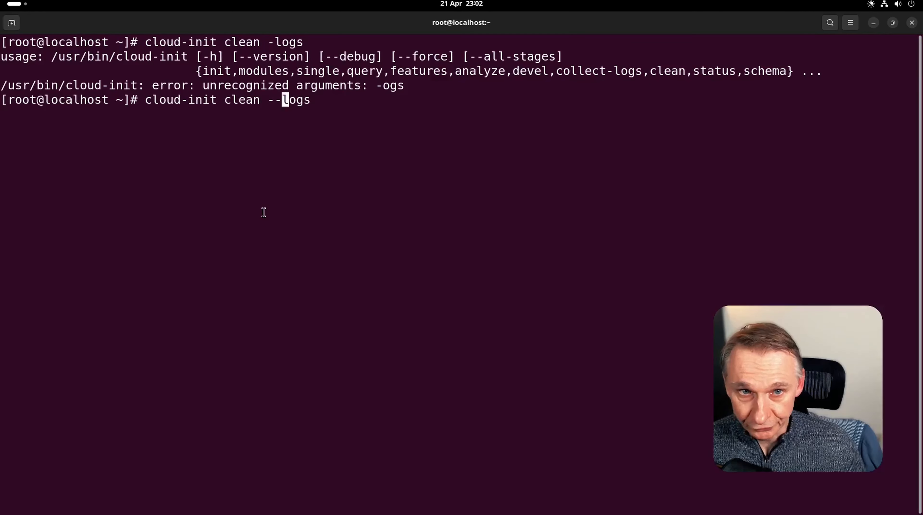
key("Return")
- Clear the screen, erase the shell history with history -c, and show the window overview
type("c")
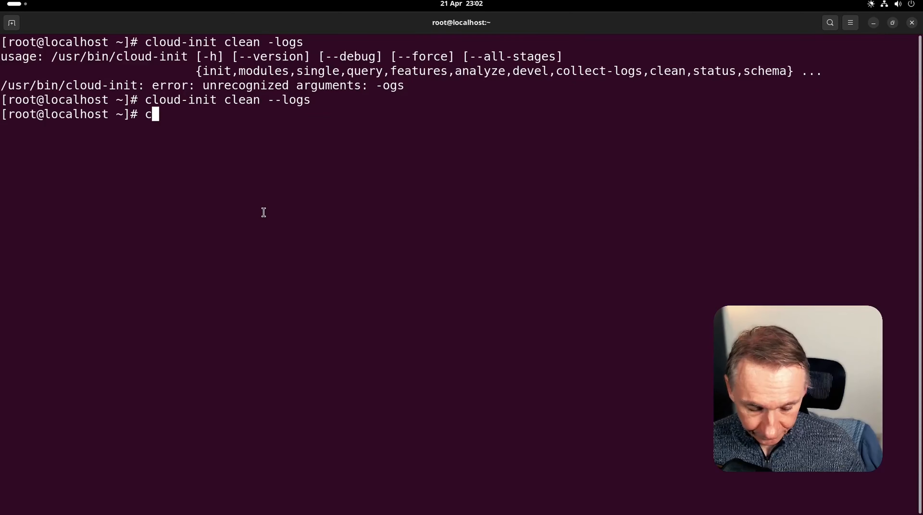
type("lear")
key("Return")
type("h")
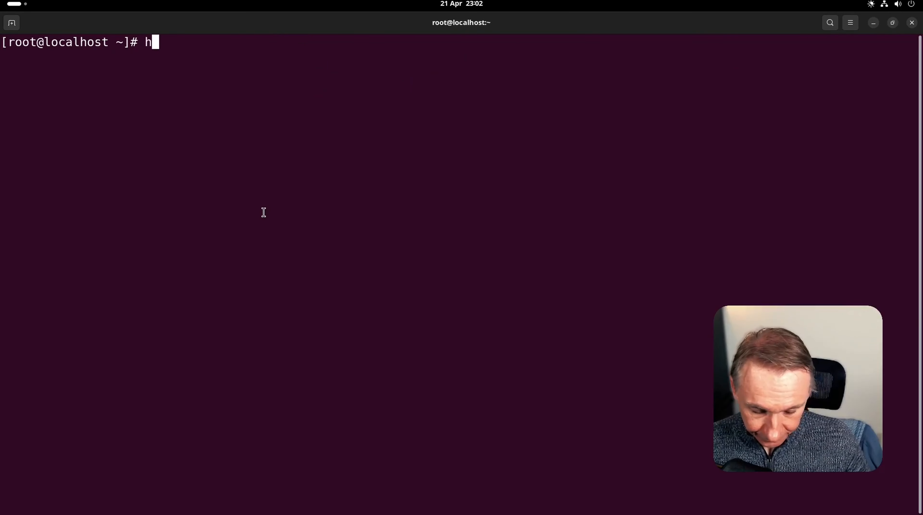
type("istory ")
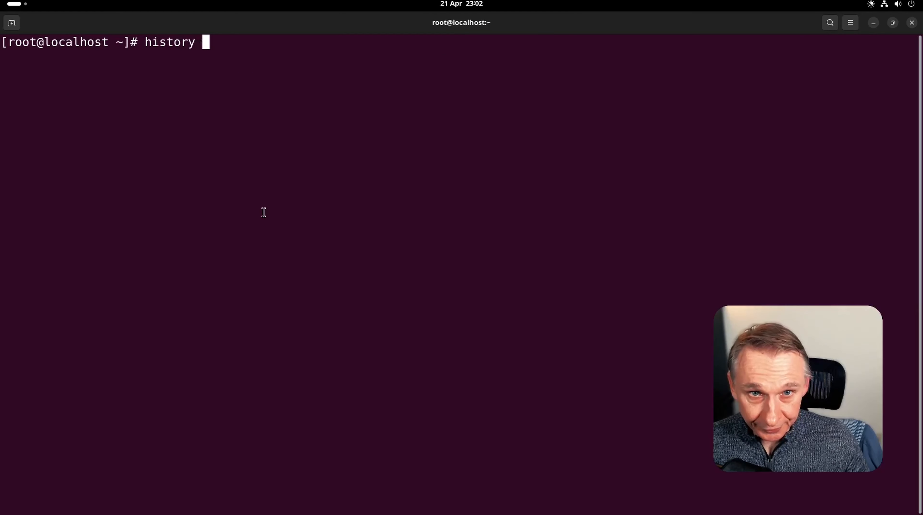
type("-c")
key("Return")
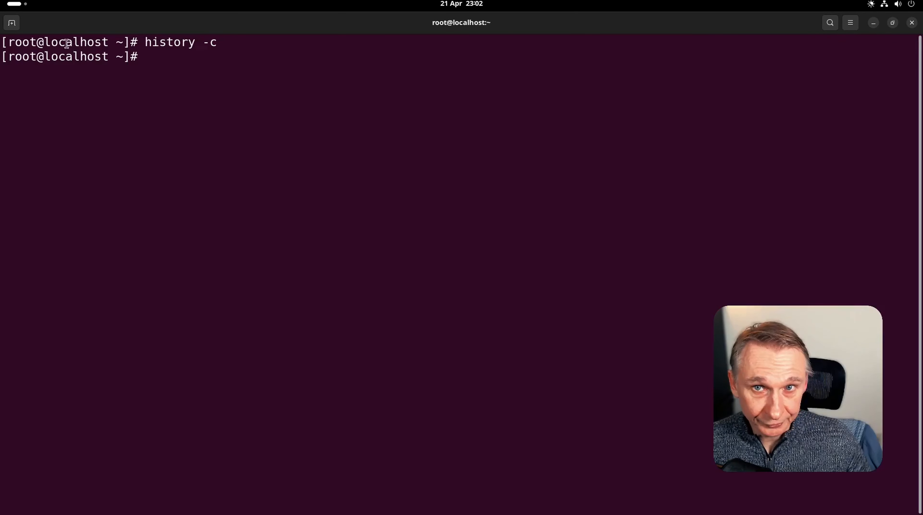
left_click(22, 7)
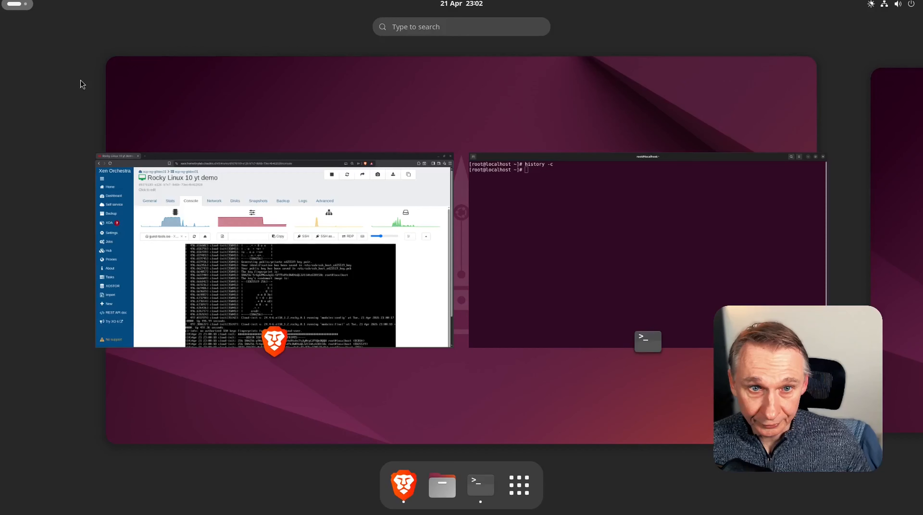
- Back in the browser, stop the Rocky Linux 10 yt demo VM and confirm the Stop VM dialog
left_click(416, 279)
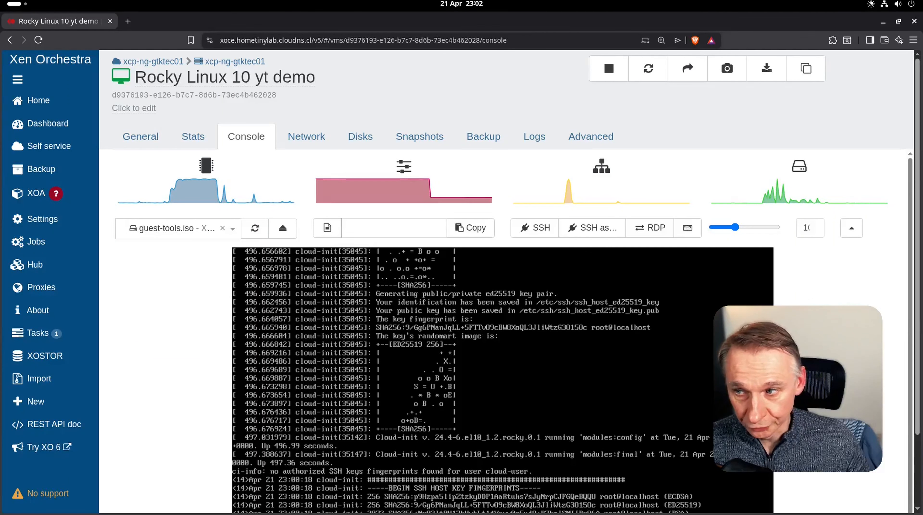
left_click(608, 72)
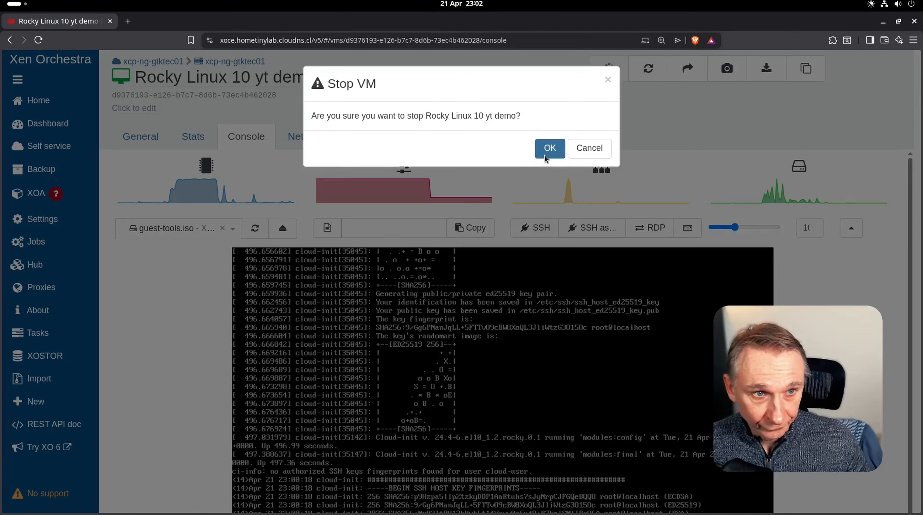
left_click(548, 148)
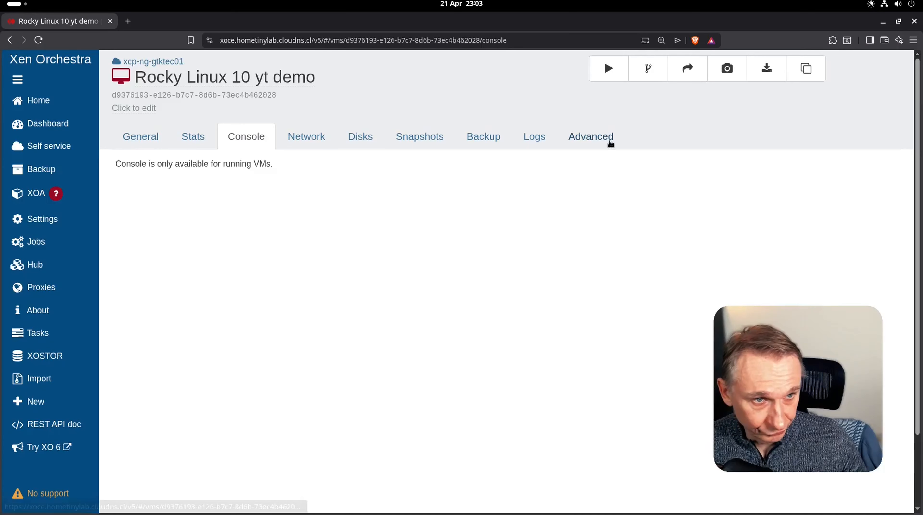
- Convert the halted Rocky Linux 10 yt demo VM into a template from its Advanced settings
left_click(587, 145)
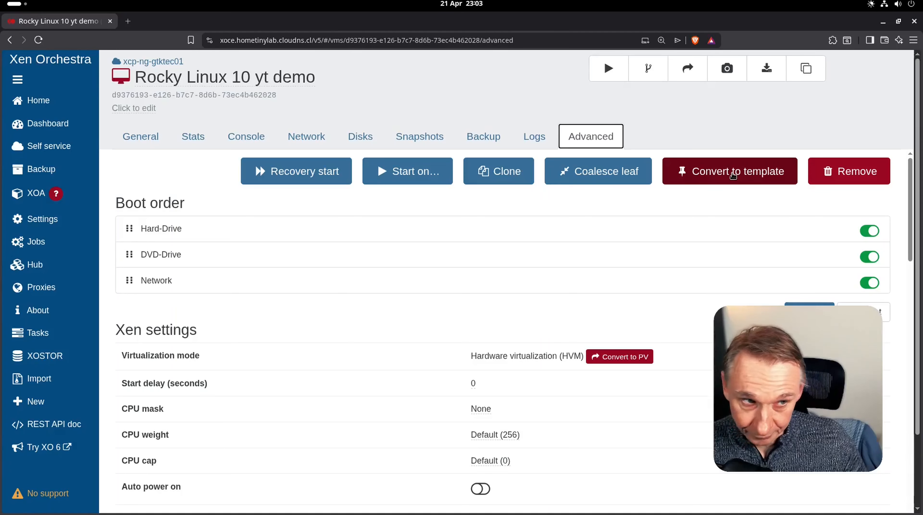
left_click(732, 173)
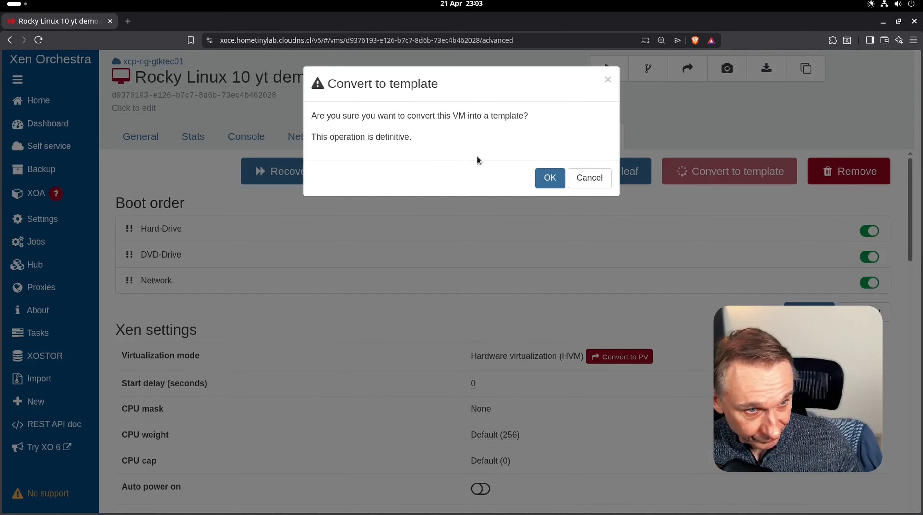
left_click(549, 178)
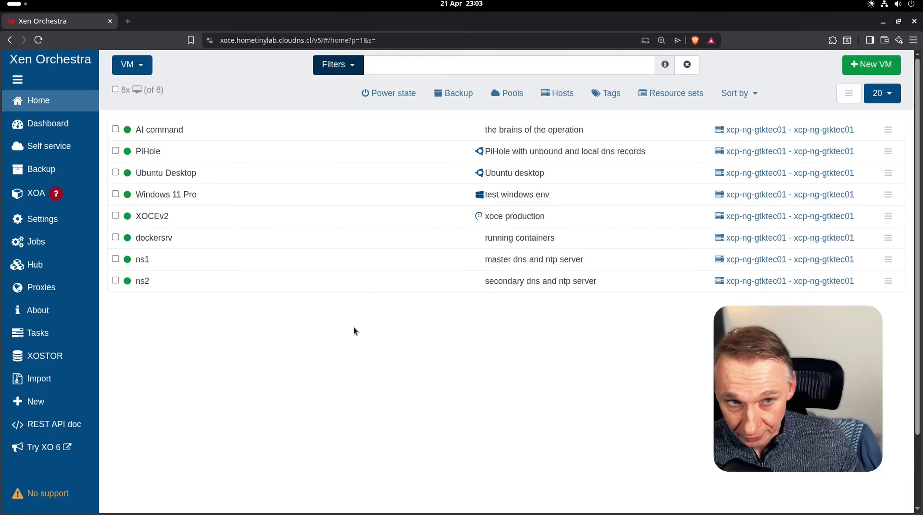
- Go to Settings > Cloud configs to see the saved Rocky_10_example config
left_click(339, 73)
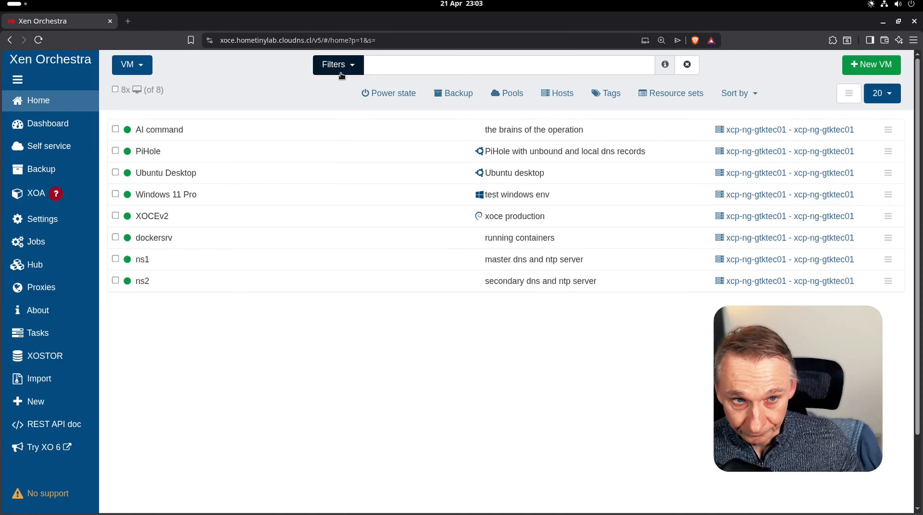
left_click(336, 108)
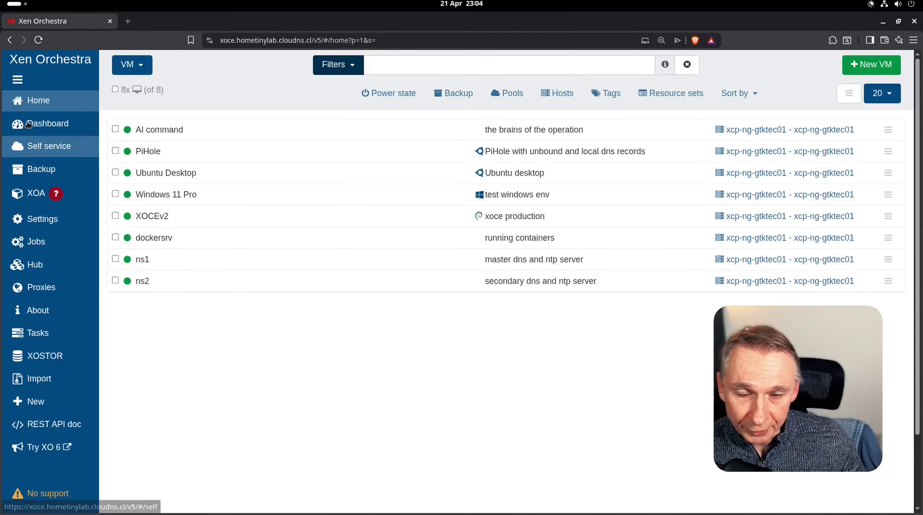
mouse_move(36, 219)
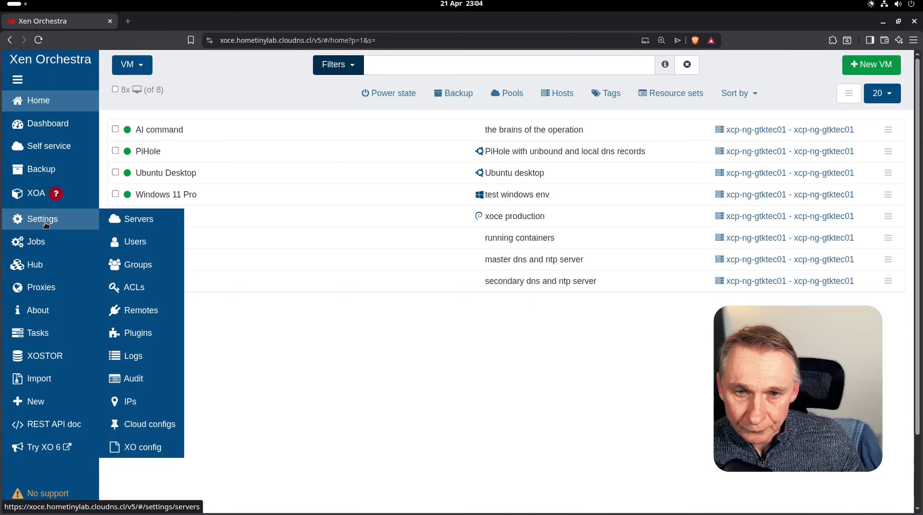
left_click(166, 423)
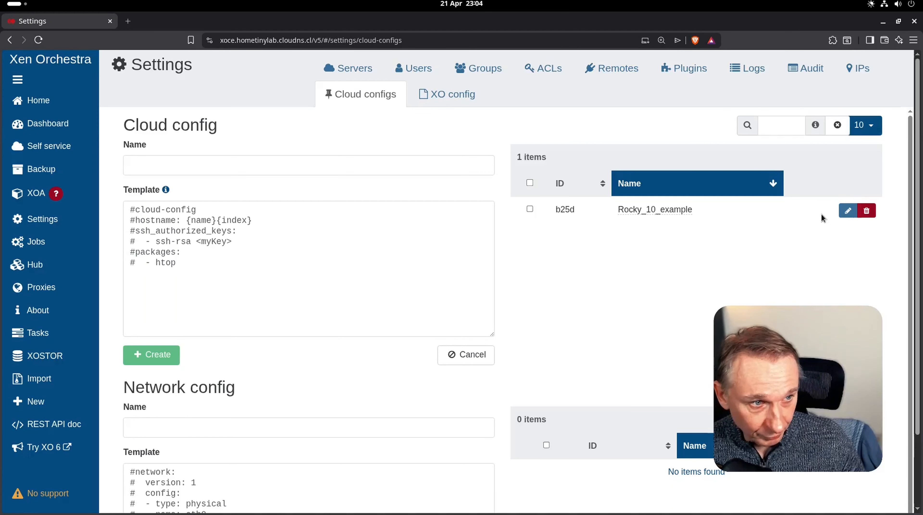
- Load Rocky_10_example for editing and review its git, curl, wget, dnf update -y and reboot lines
left_click(848, 217)
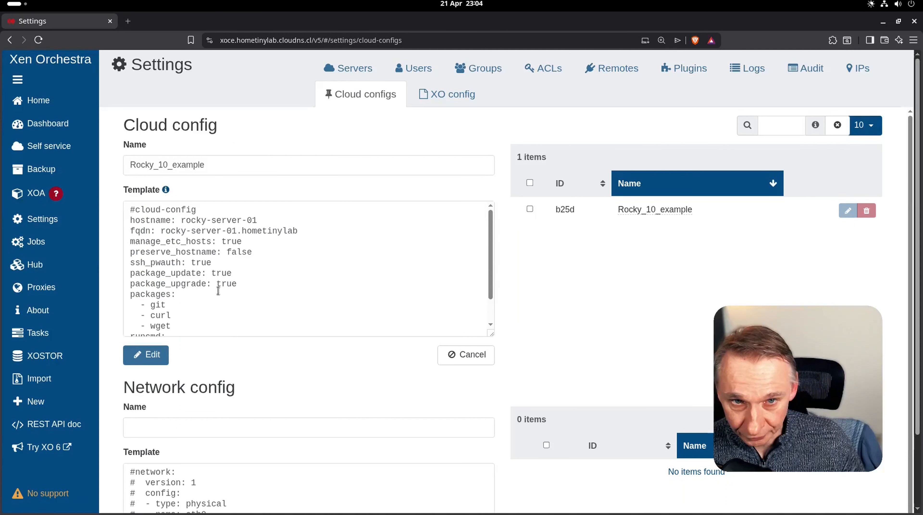
scroll(259, 284, "down", 2)
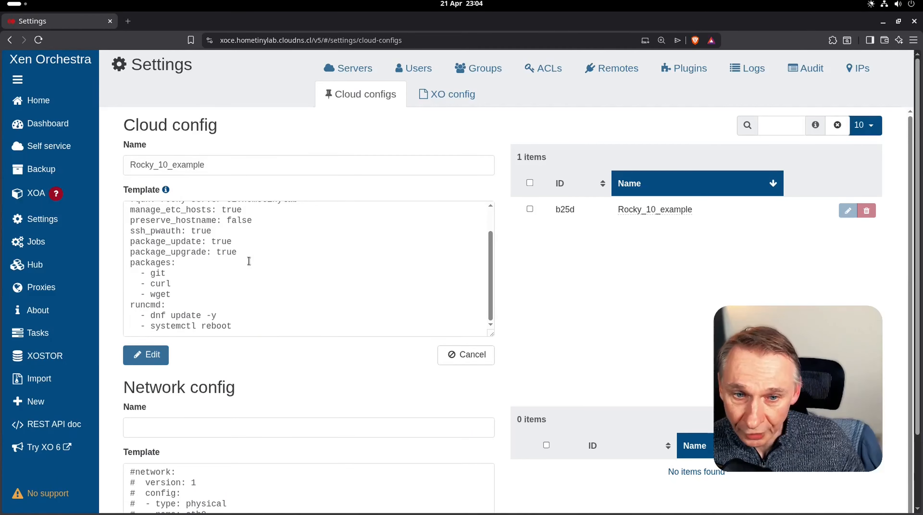
scroll(249, 261, "down", 2)
scroll(249, 261, "up", 2)
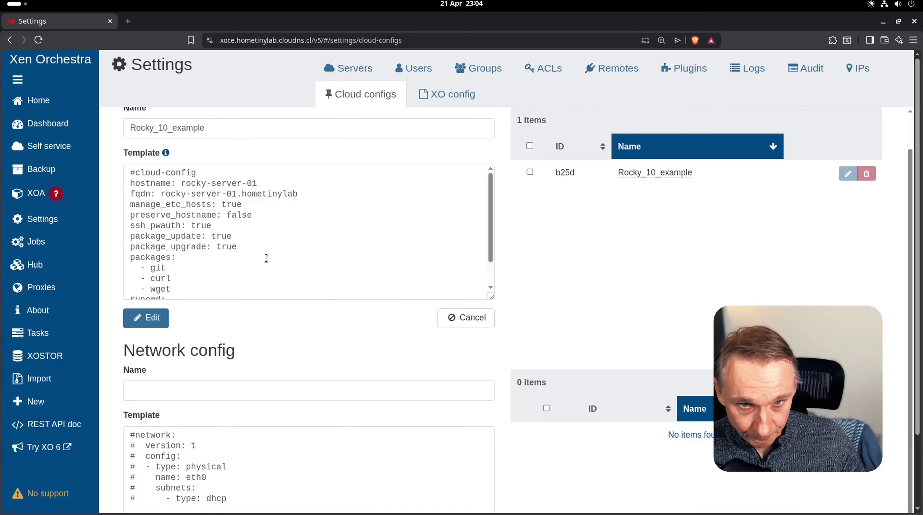
scroll(270, 253, "up", 2)
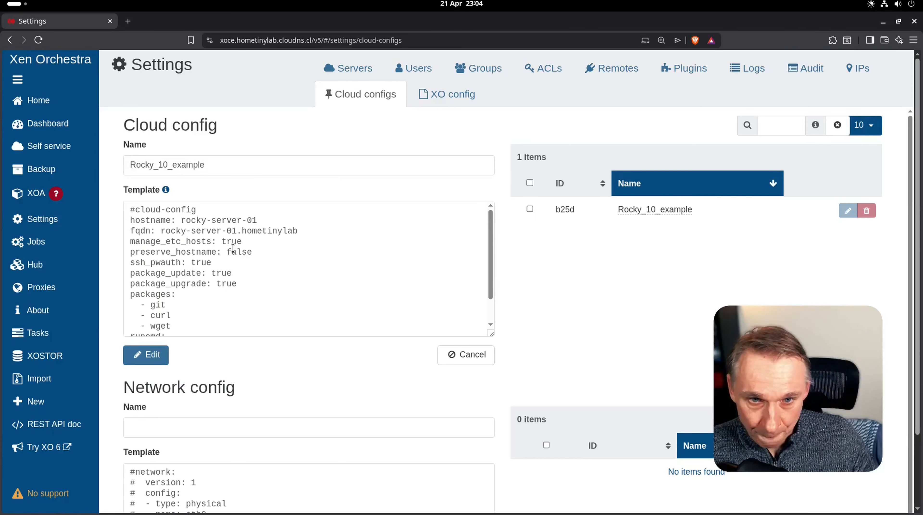
scroll(253, 265, "down", 2)
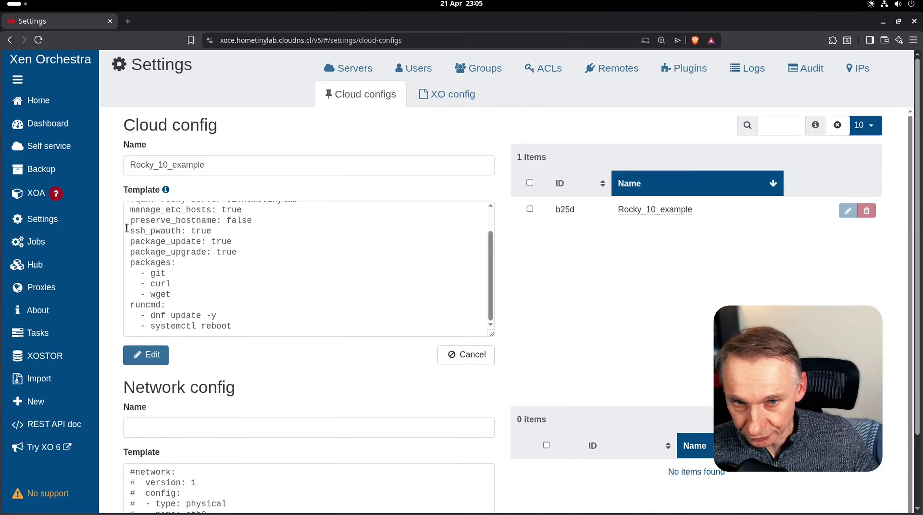
- Highlight the ssh_pwauth line in Rocky_10_example, then return to the Home VM list unchanged
left_click_drag(134, 231, 214, 234)
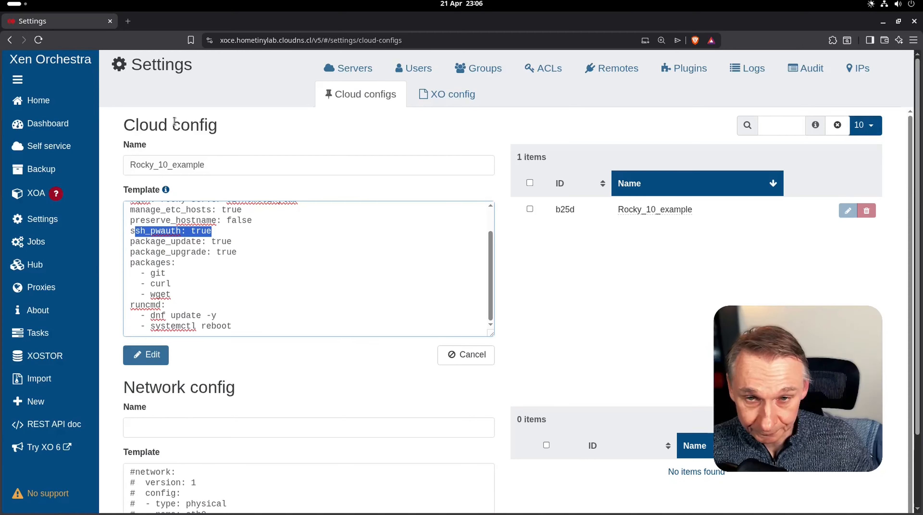
left_click(57, 108)
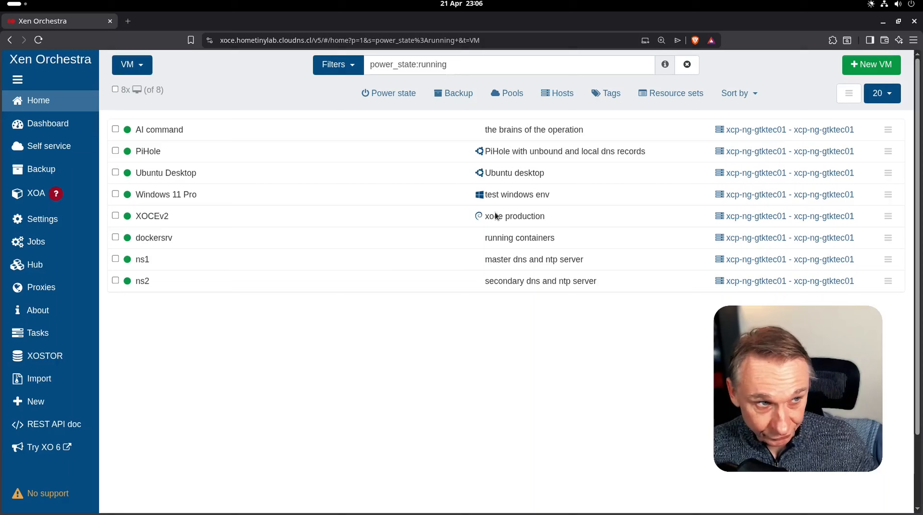
- Start a new VM on the xcp-ng-gtktec01 pool
left_click(859, 64)
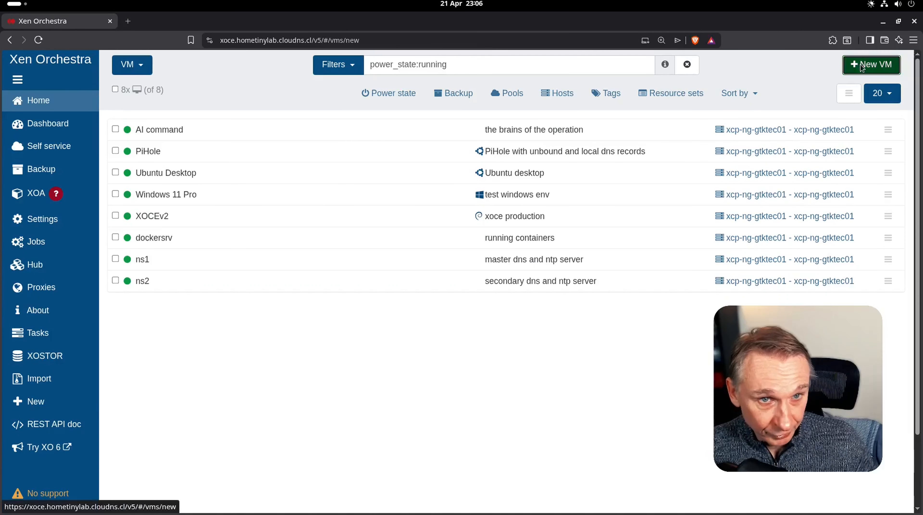
left_click(340, 67)
left_click(300, 89)
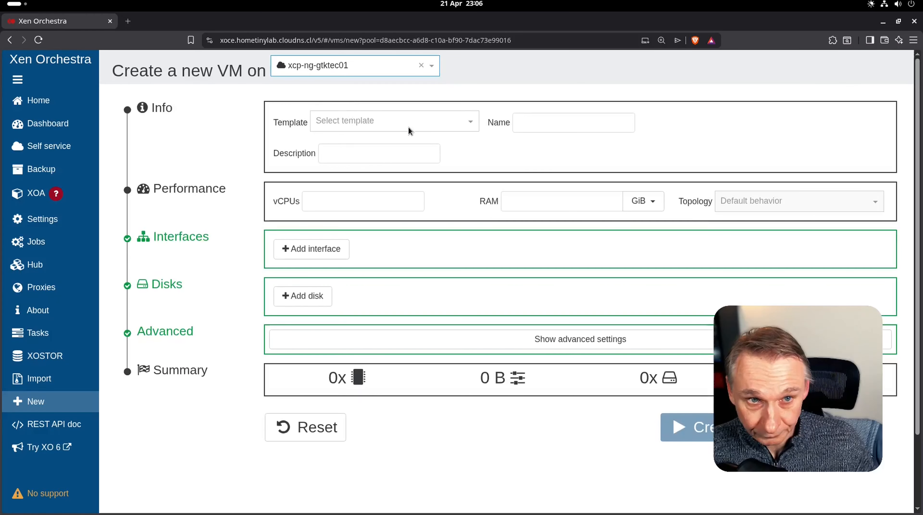
- Filter the templates by 'yt' and choose Rocky Linux 10 yt demo, prefilling 1 vCPU and 4 GiB RAM
left_click(413, 125)
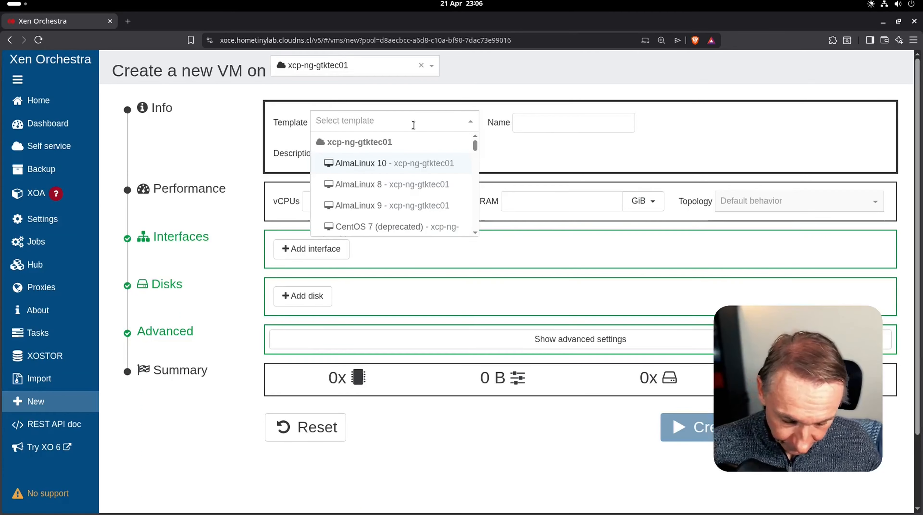
type("cloud")
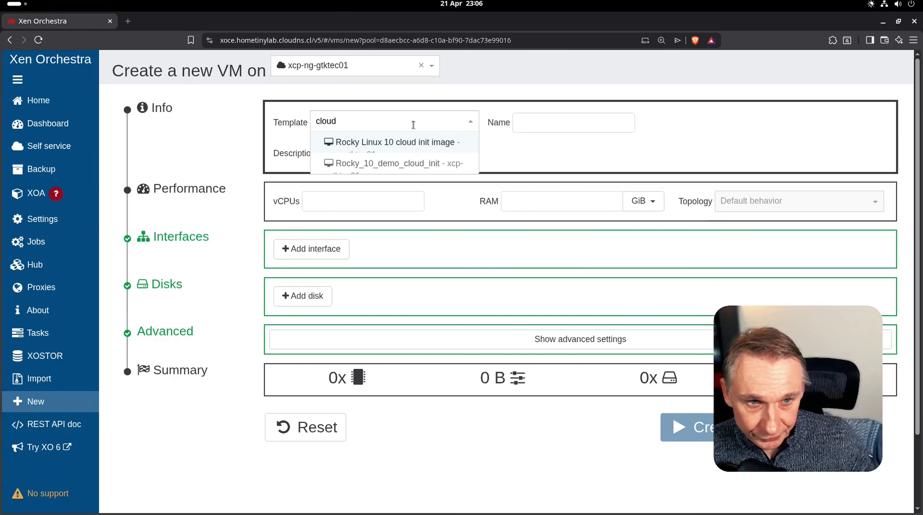
scroll(405, 155, "down", 3)
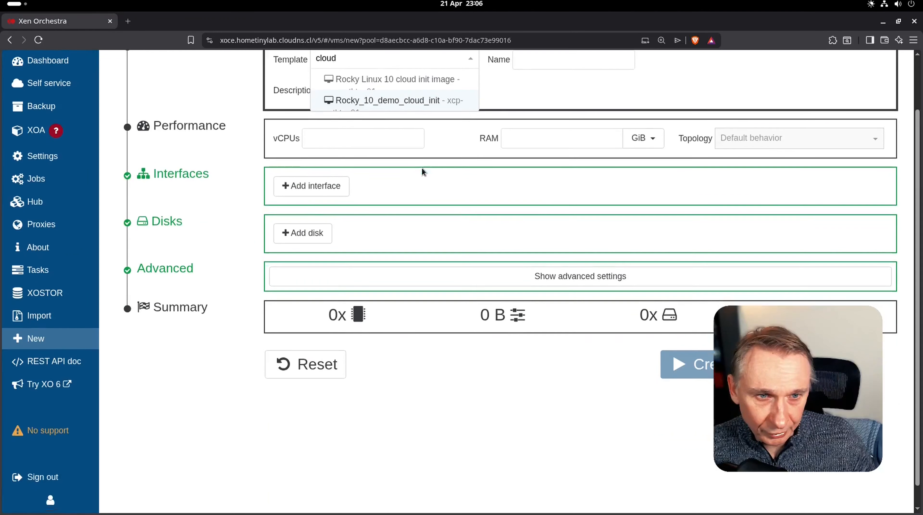
scroll(540, 138, "up", 2)
scroll(540, 137, "up", 1)
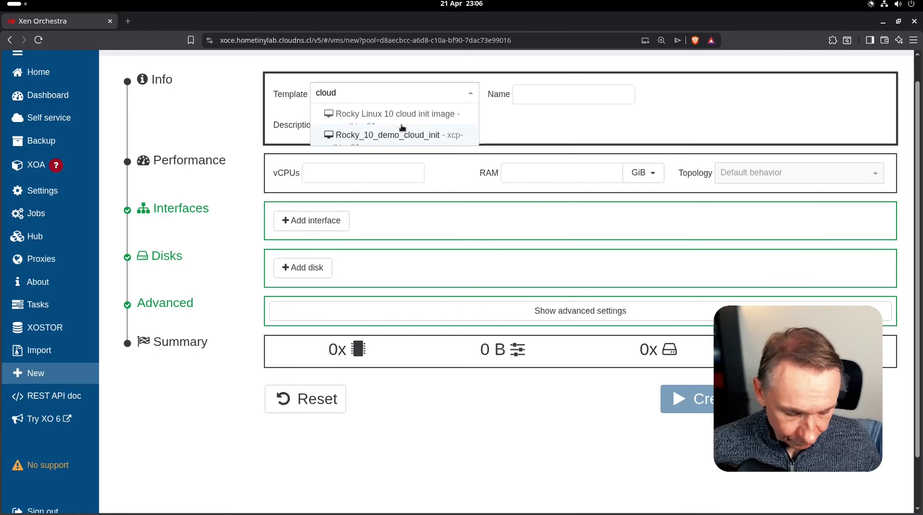
key("BackSpace")
key("BackSpace")
key("BackSpace")
key("BackSpace")
key("BackSpace")
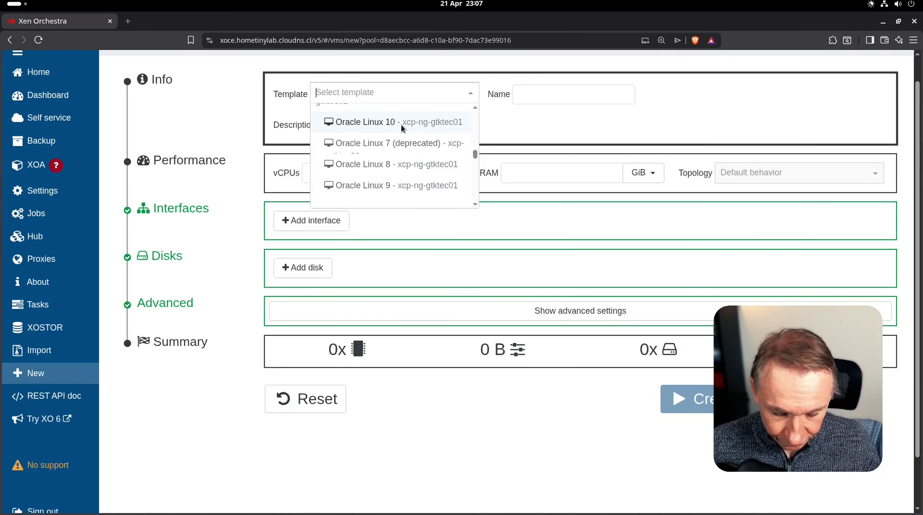
type("yt")
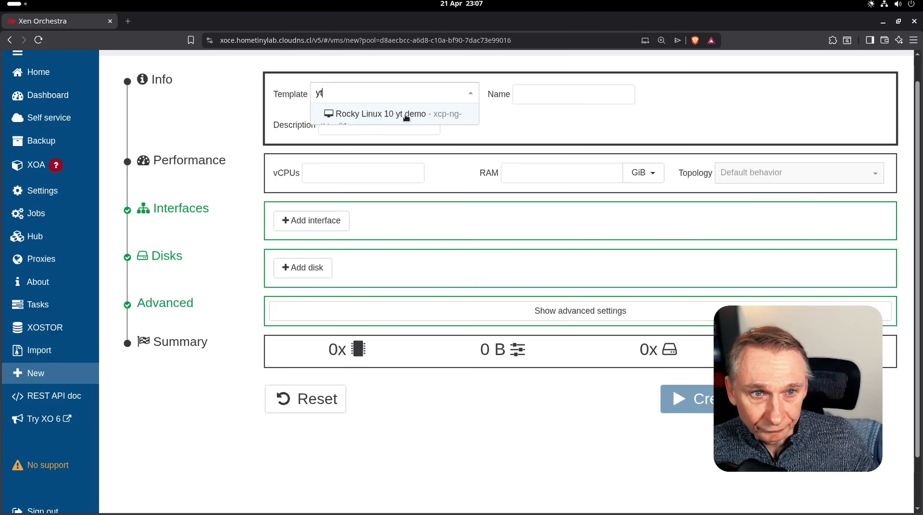
left_click(415, 115)
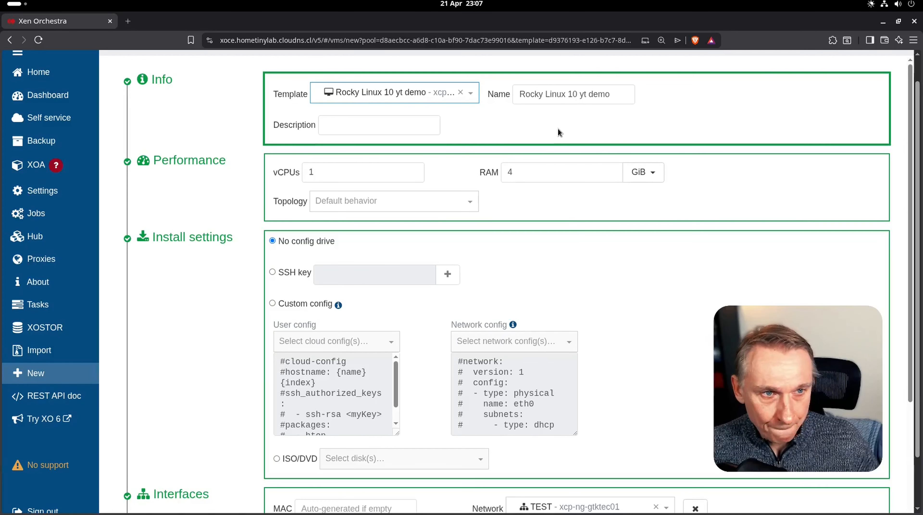
- Choose Custom config with the Rocky_10_example user config and create the VM
scroll(557, 128, "down", 2)
scroll(558, 128, "up", 2)
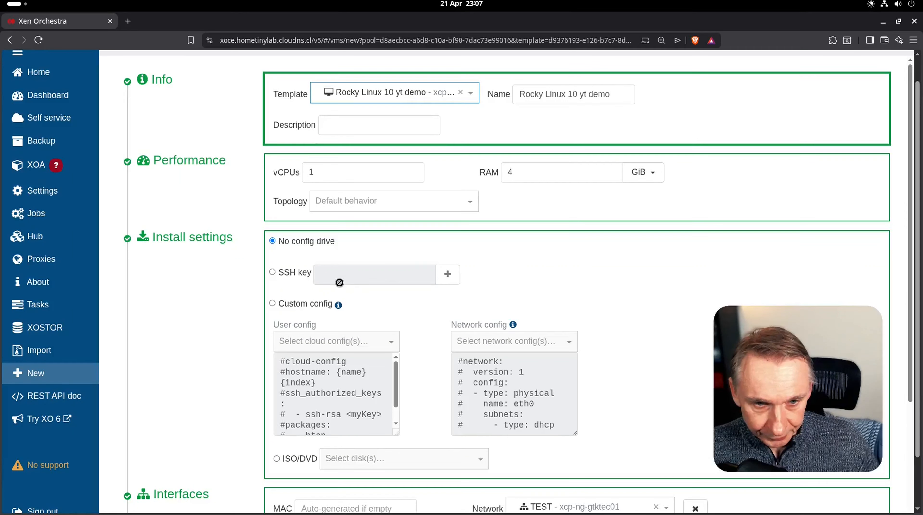
left_click(272, 303)
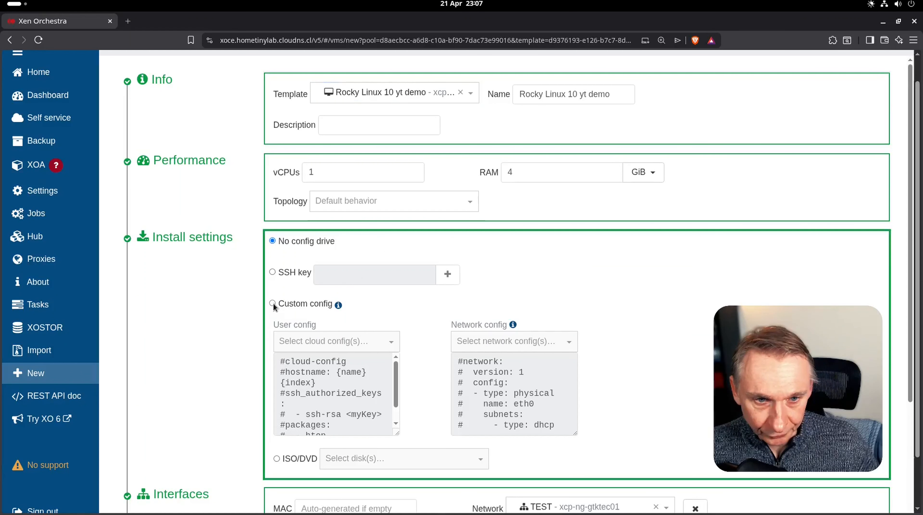
left_click(317, 342)
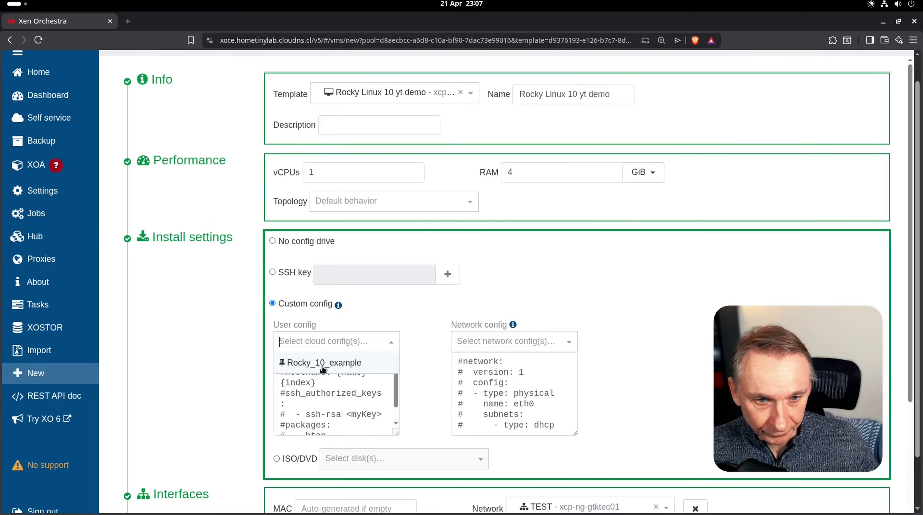
left_click(323, 368)
scroll(617, 330, "down", 2)
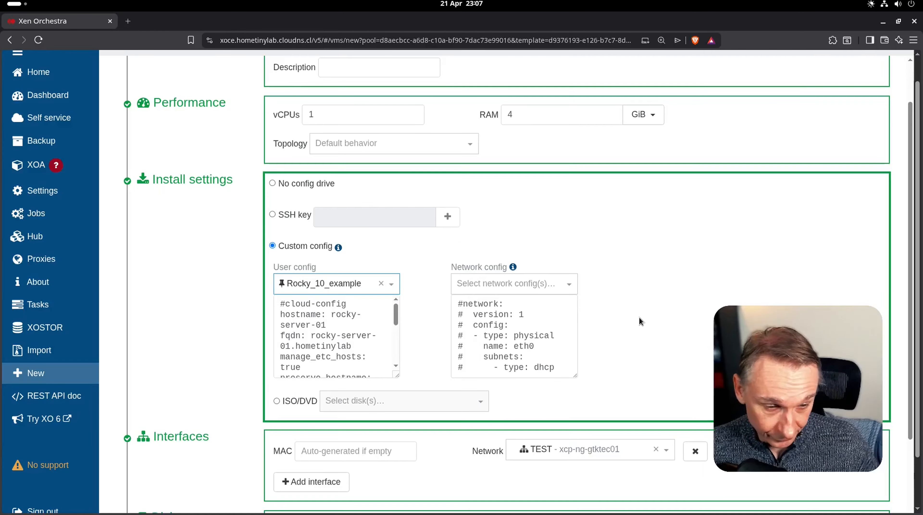
scroll(638, 317, "down", 5)
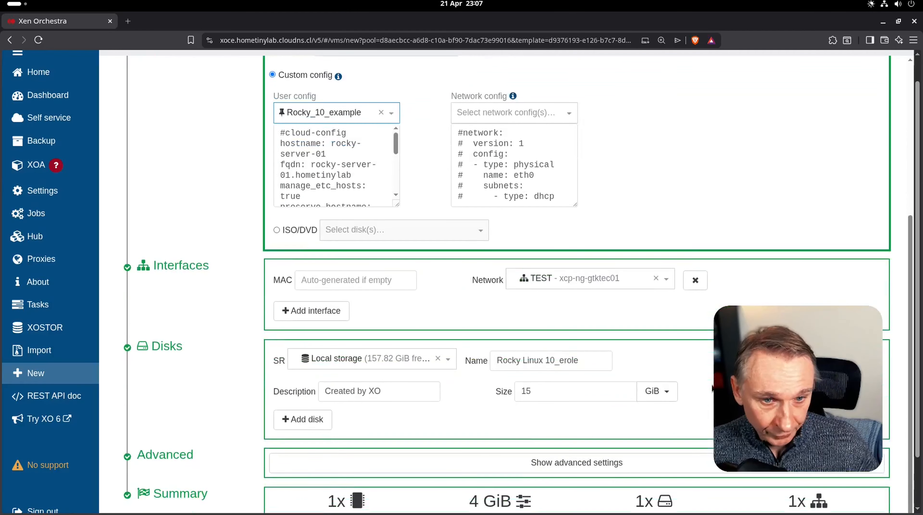
scroll(711, 389, "down", 2)
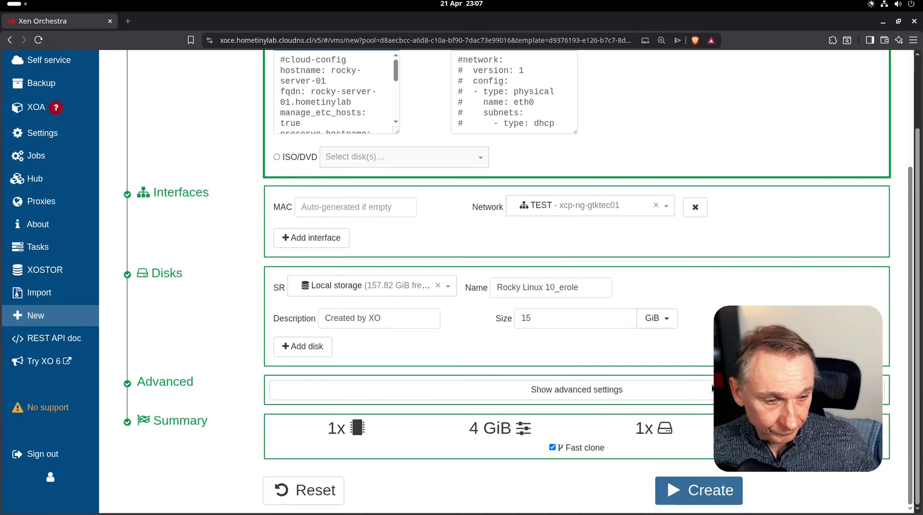
left_click(689, 482)
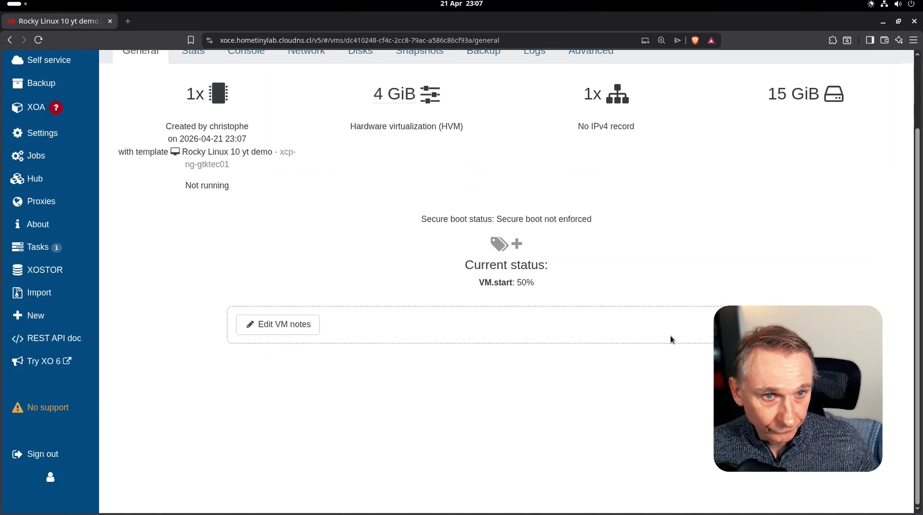
- In the new VM's enlarged console, boot the default GRUB entry to the rocky-server-01 login prompt
scroll(410, 256, "up", 3)
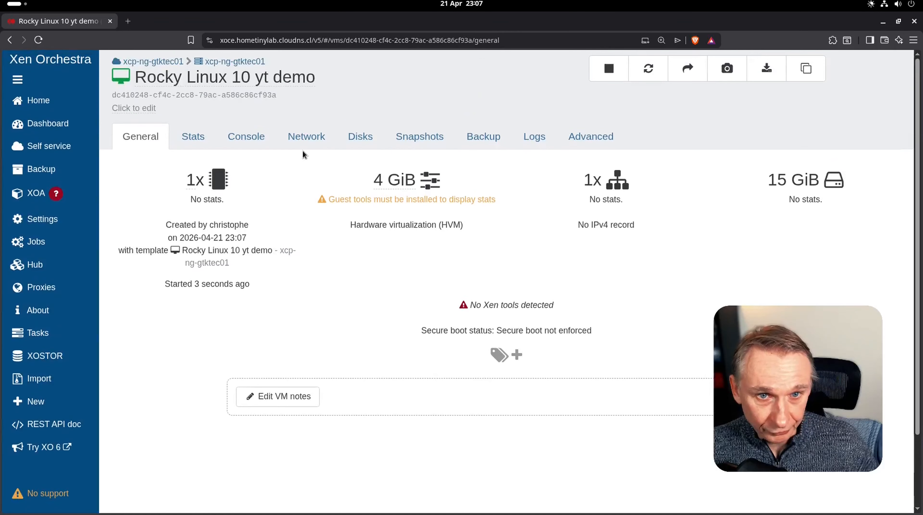
left_click(260, 139)
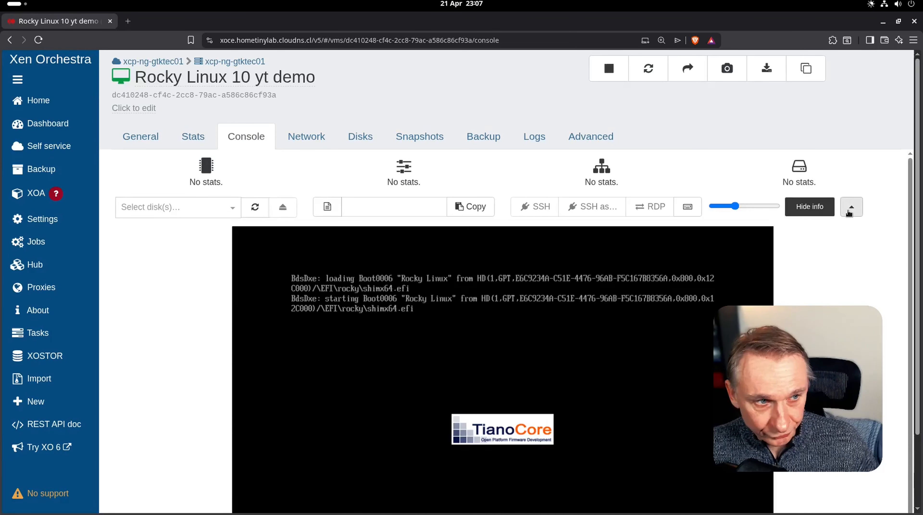
left_click(858, 206)
left_click(618, 252)
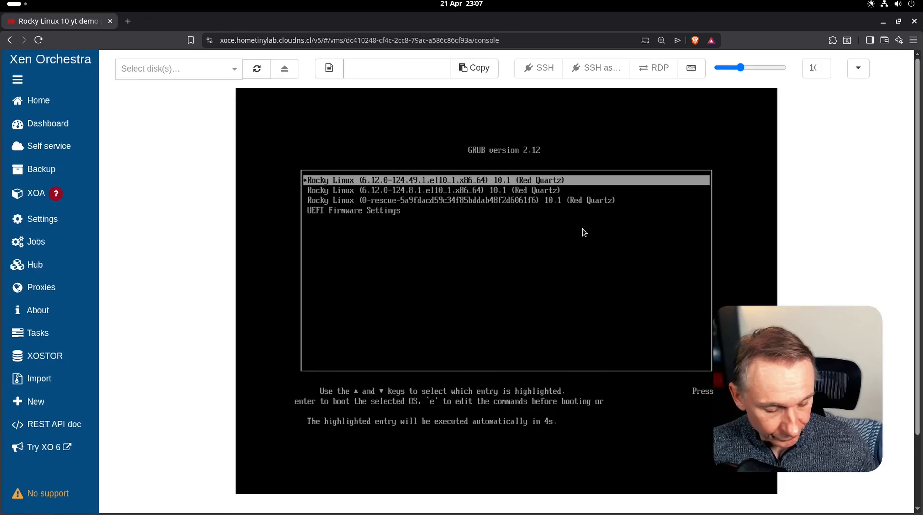
key("Return")
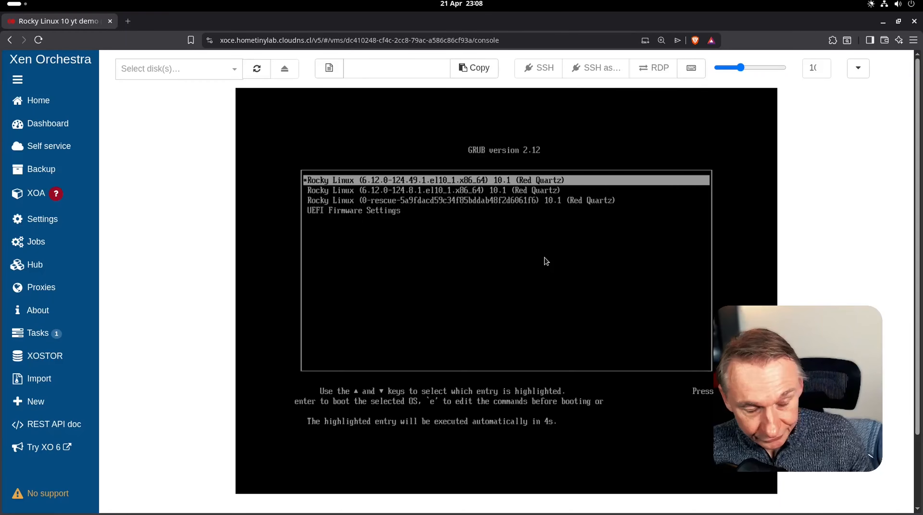
key("Return")
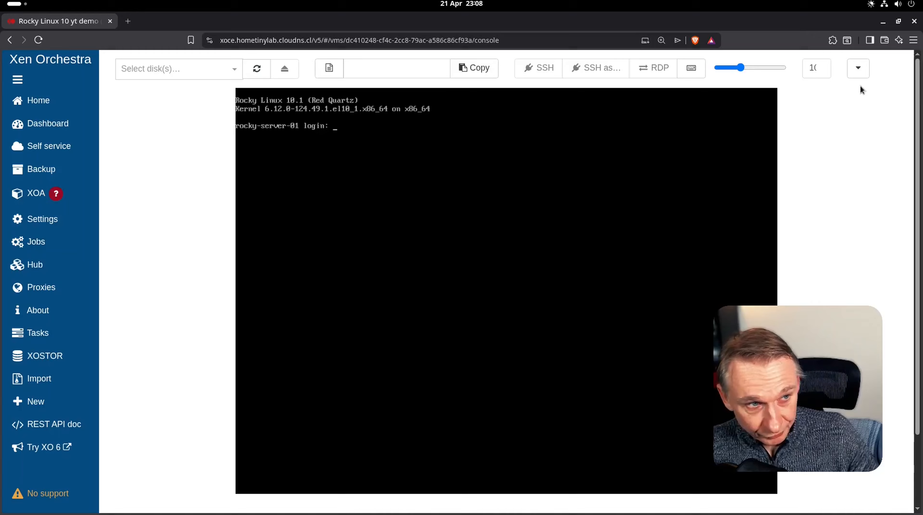
- Open the VM's General tab and copy its IP address 10.67.11.249
left_click(858, 68)
left_click(182, 137)
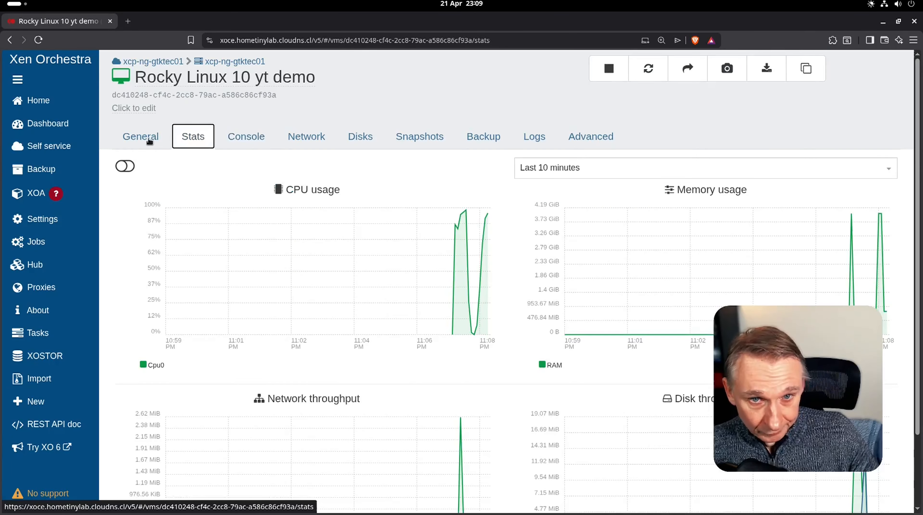
left_click(149, 141)
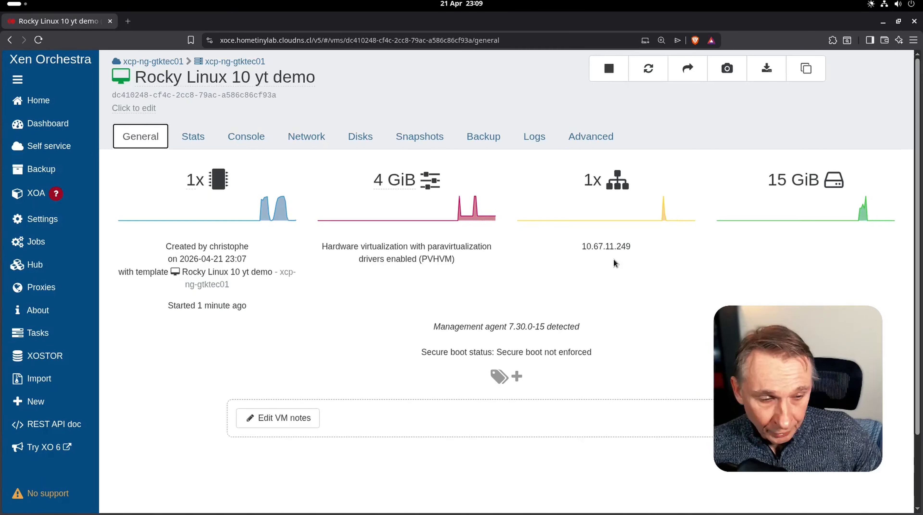
left_click(644, 250)
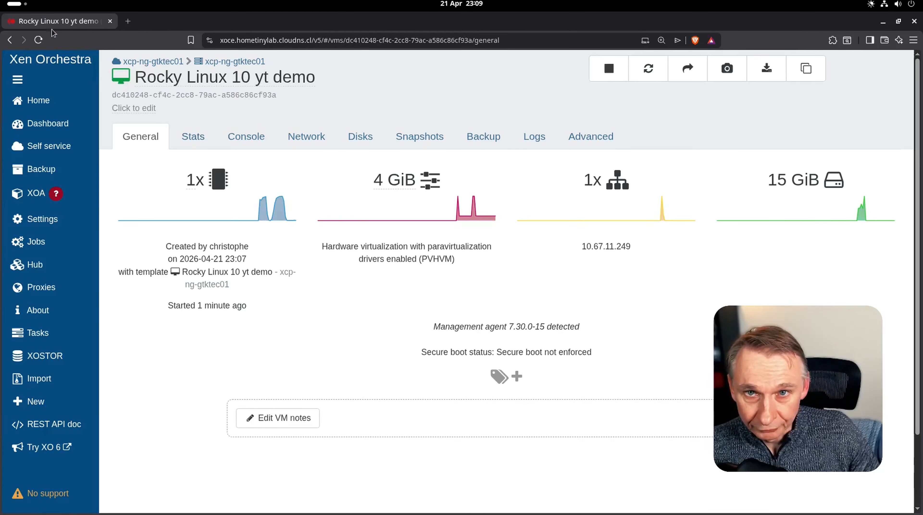
left_click(15, 4)
- SSH into 10.67.11.249 as root, accepting the host key, and run curl -V
left_click(560, 268)
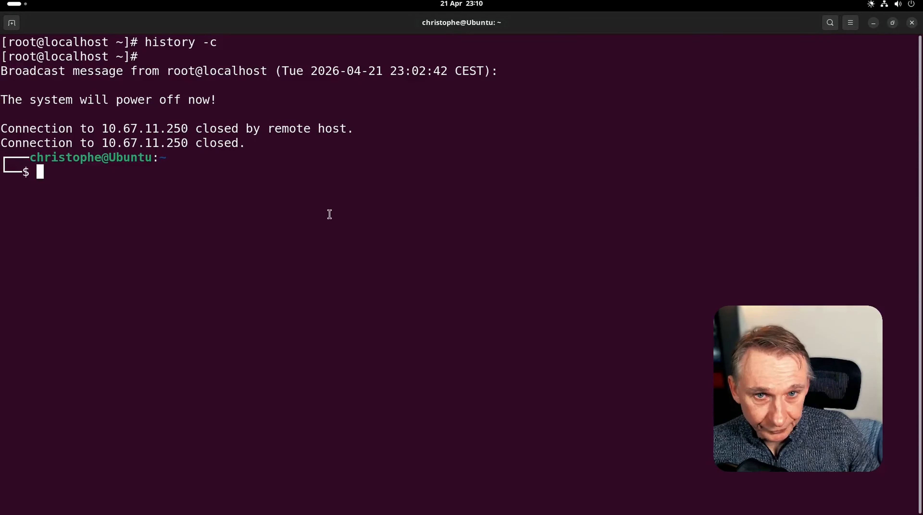
type("s")
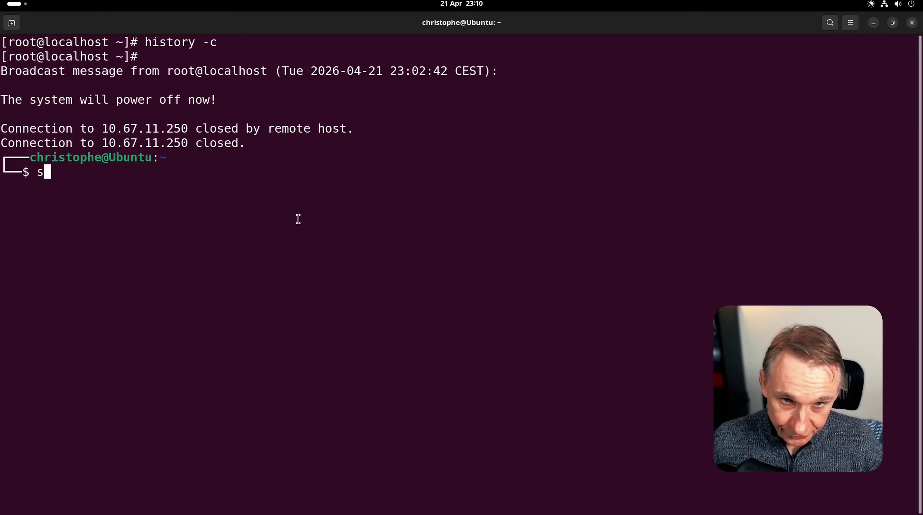
type("sh root")
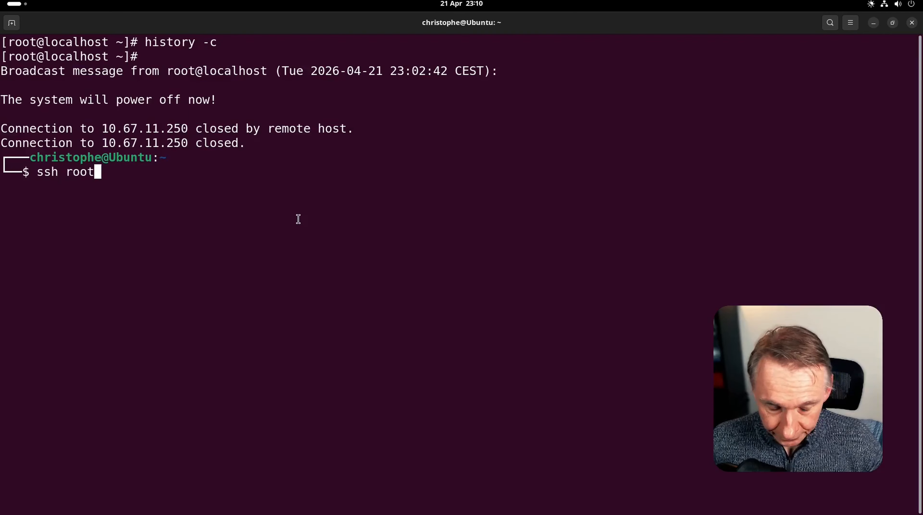
type("@")
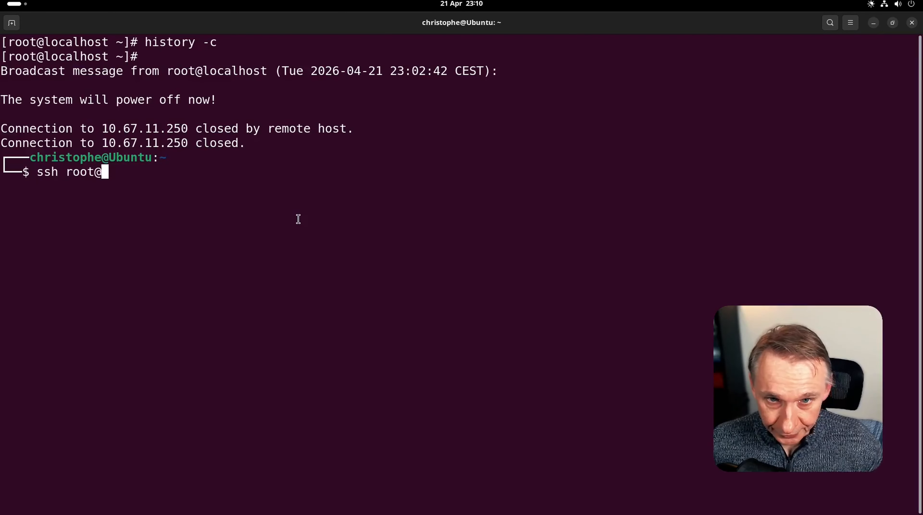
right_click(299, 220)
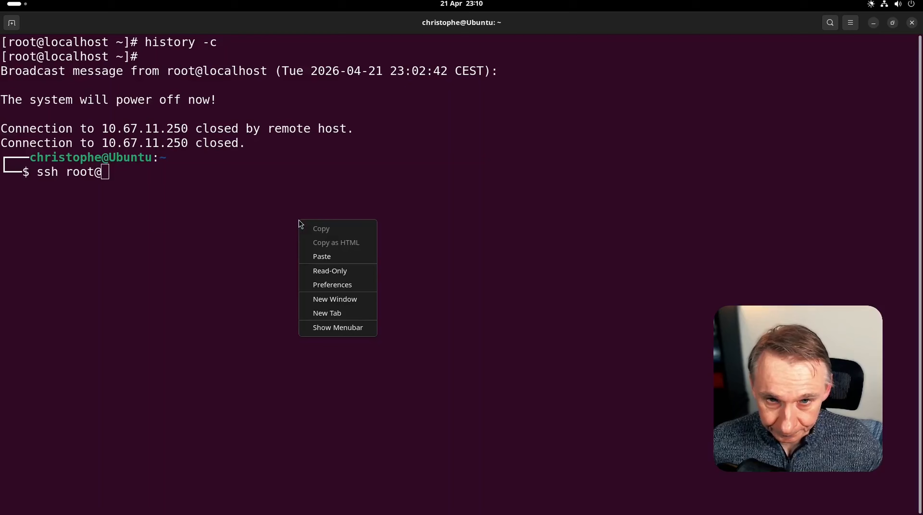
left_click(319, 257)
key("Return")
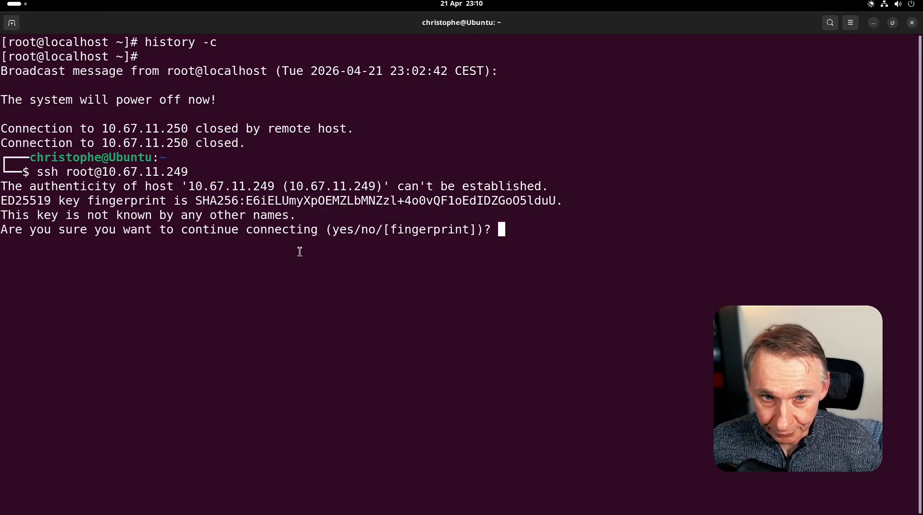
type("yes")
key("Return")
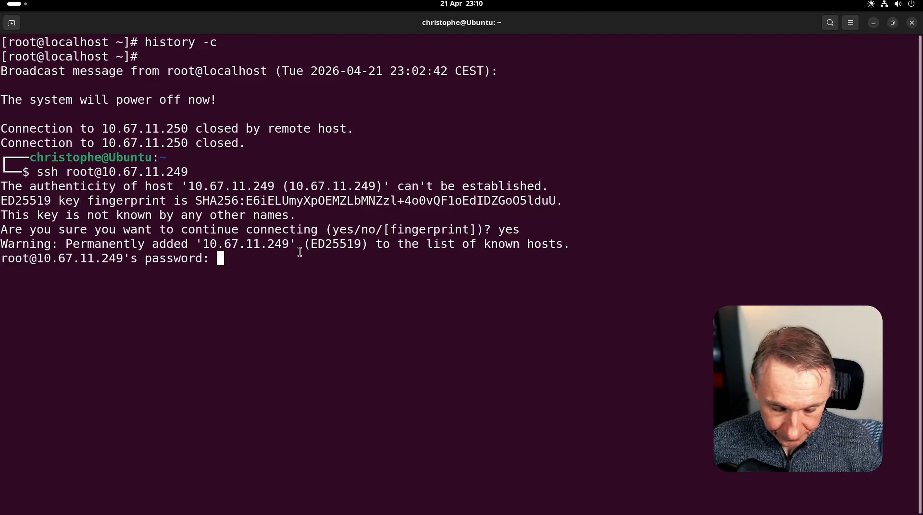
key("Return")
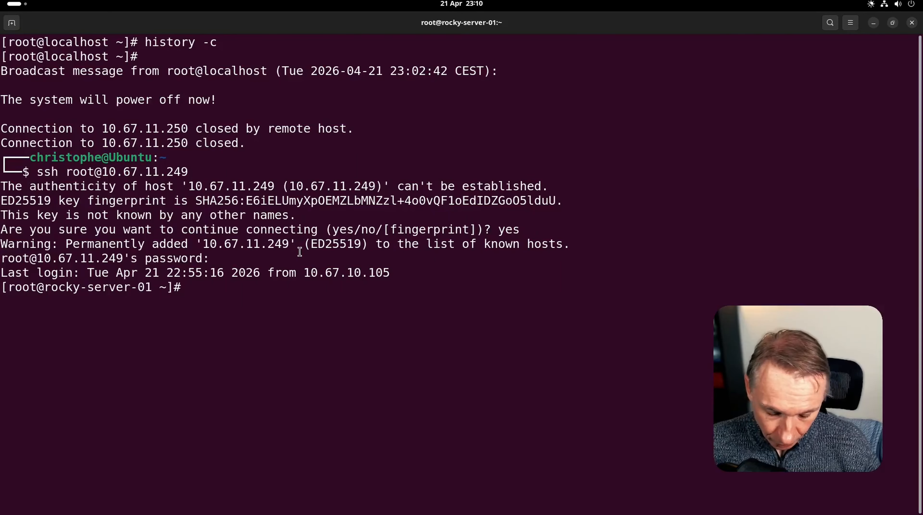
type("c")
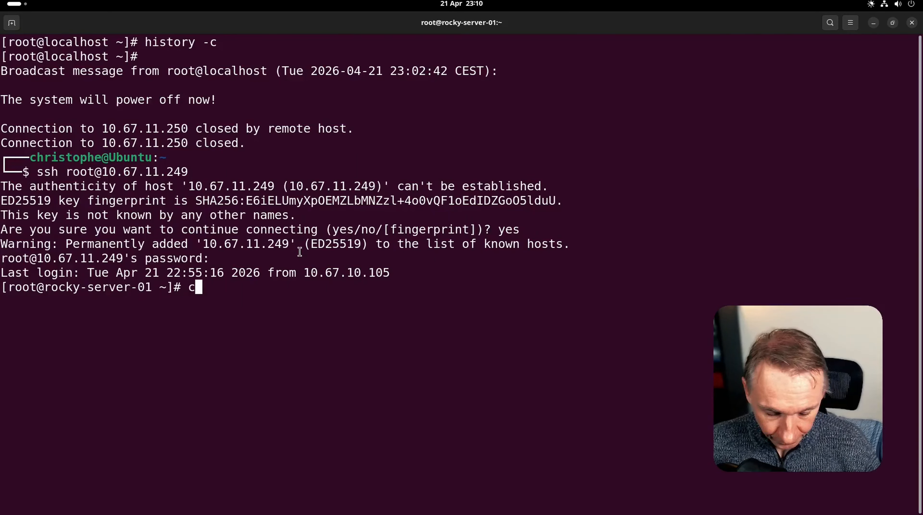
type("url -V")
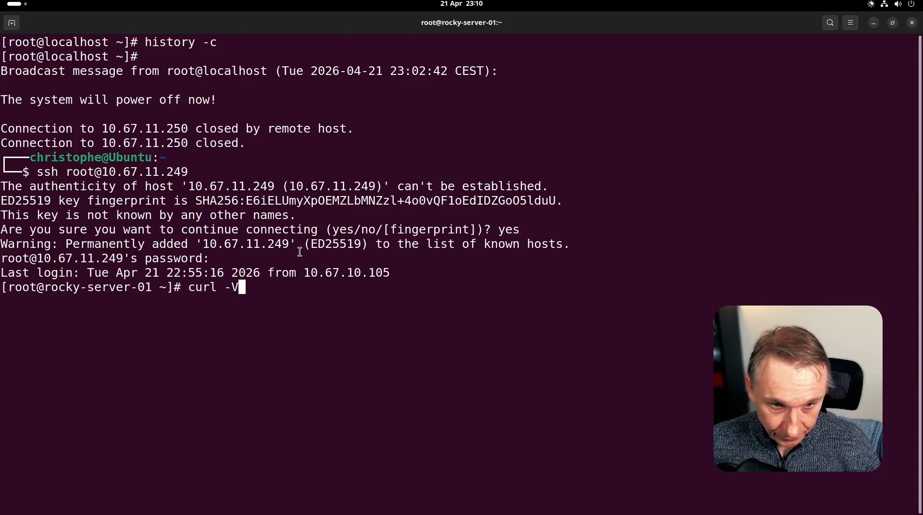
key("Return")
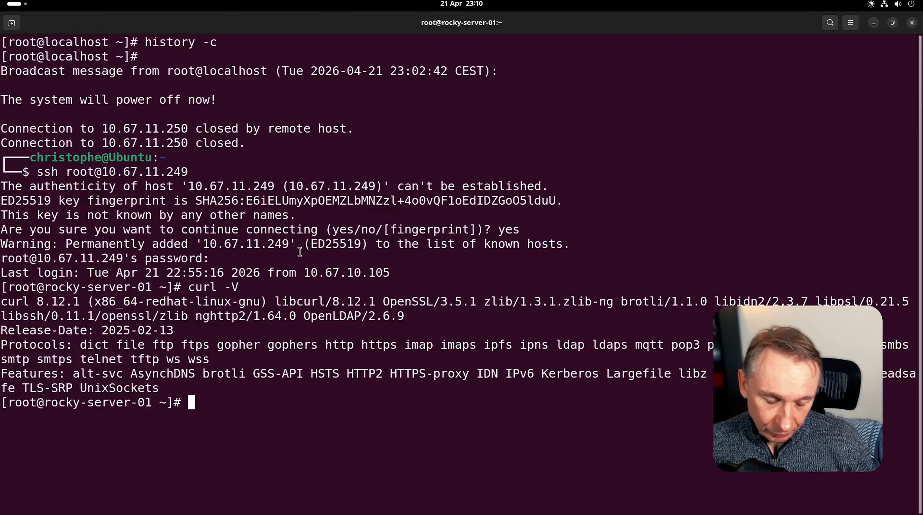
- Clear the terminal and list the contents of /var/log on the VM
type("clear")
key("Return")
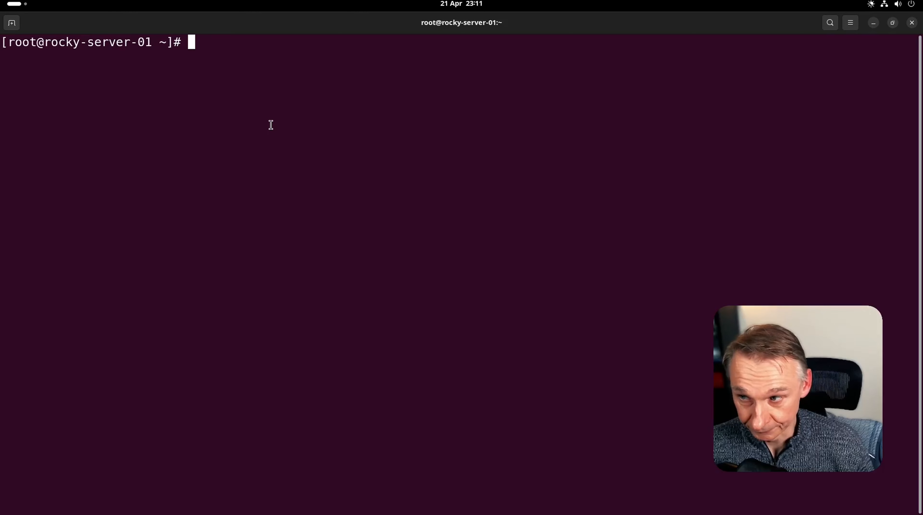
type("c")
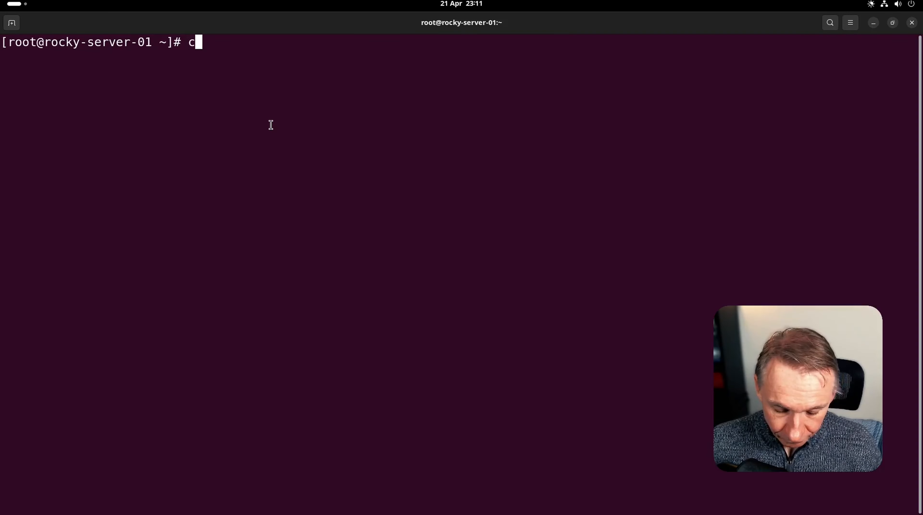
type("d /var/")
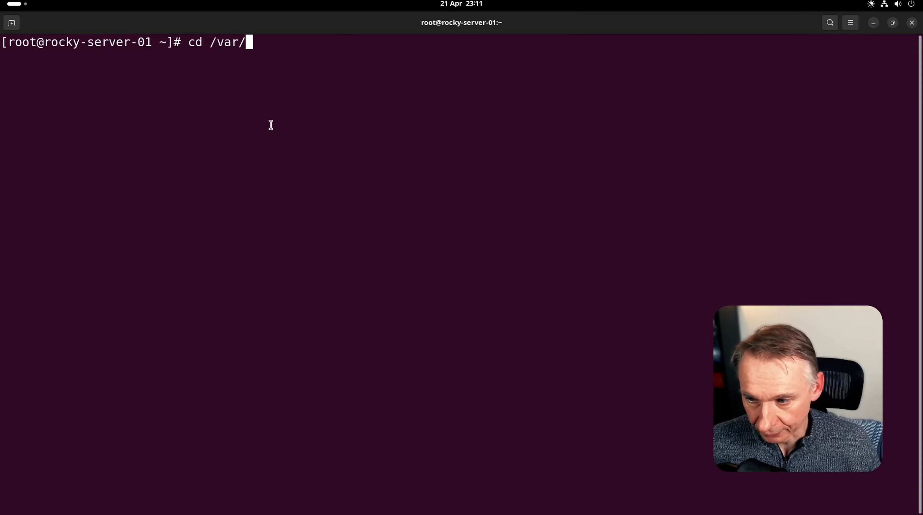
type("lo")
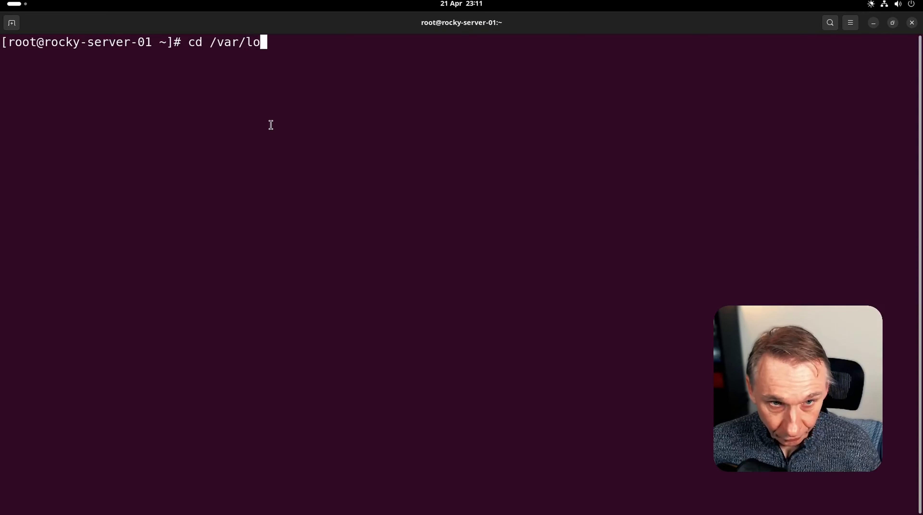
type("g/")
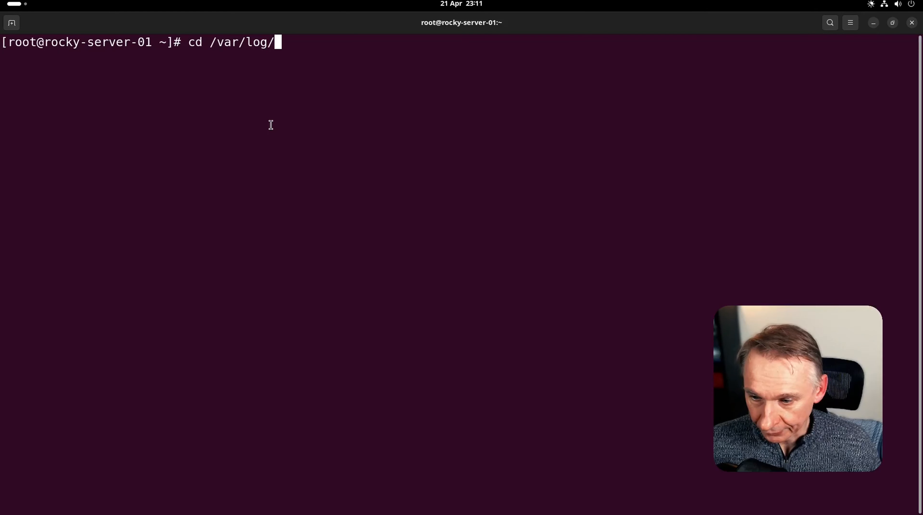
key("Return")
type("ls")
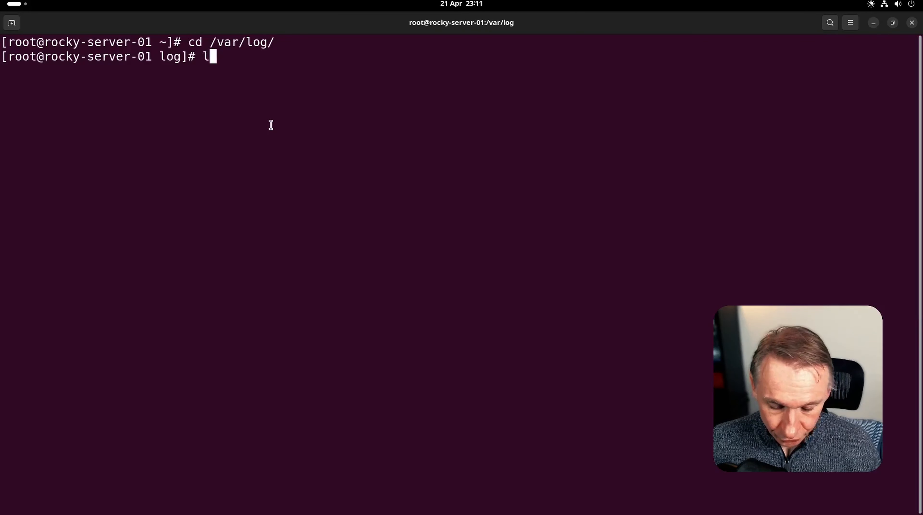
key("Return")
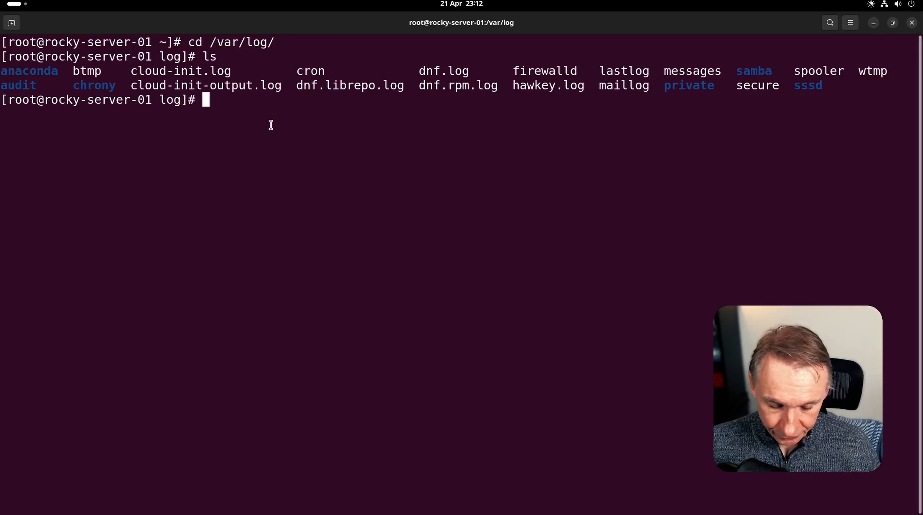
- Tail cloud-init-output.log, showing cloud-init 24.4 finished via DataSourceNoCloud in 10.65 seconds
type("tail ")
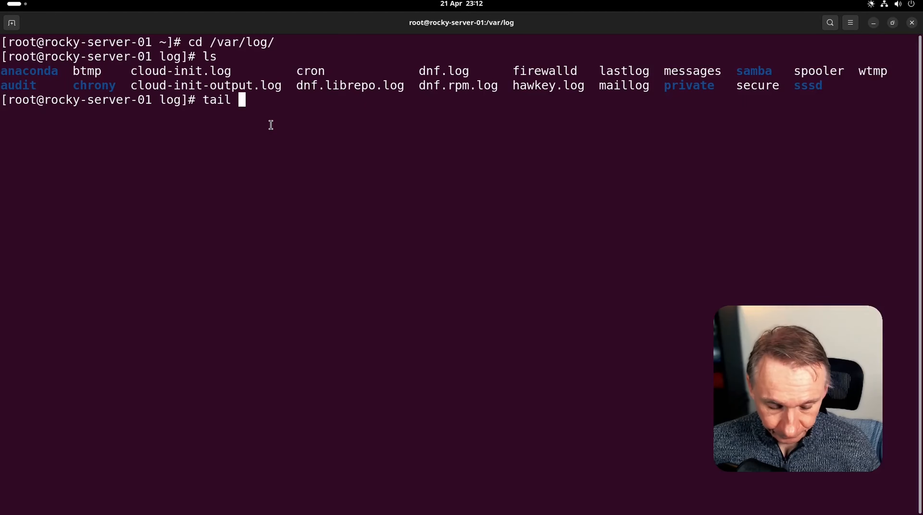
type("clo")
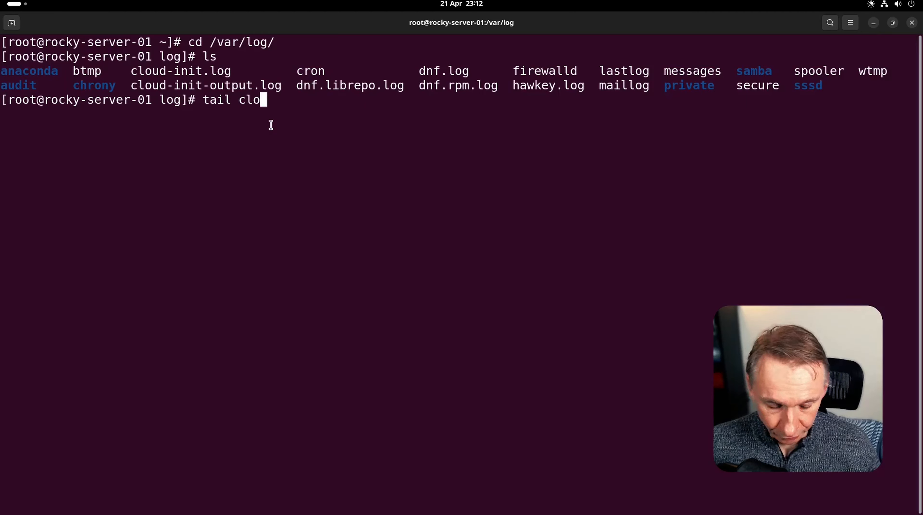
key("Tab")
type("-ou")
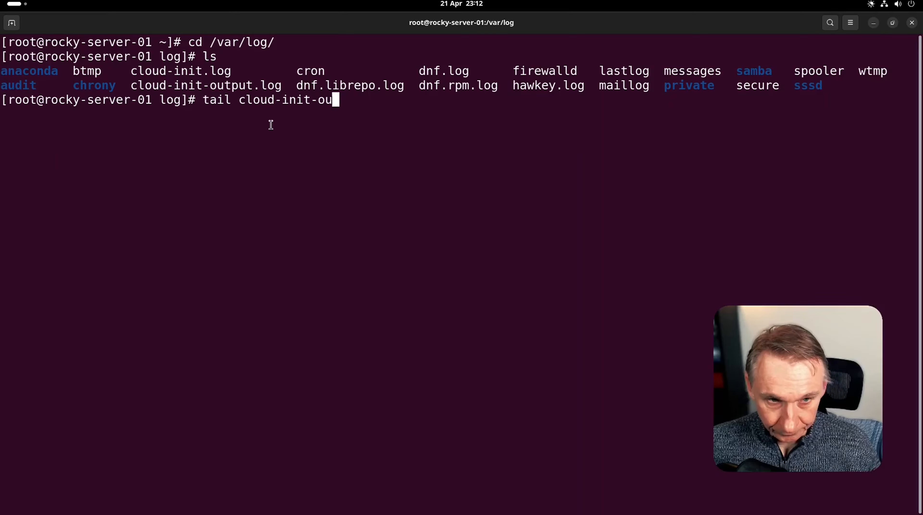
key("Tab")
key("Return")
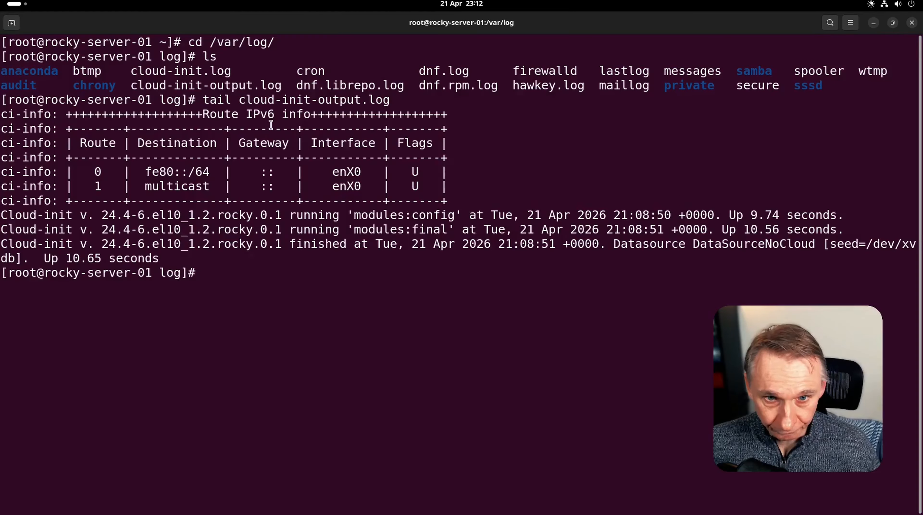